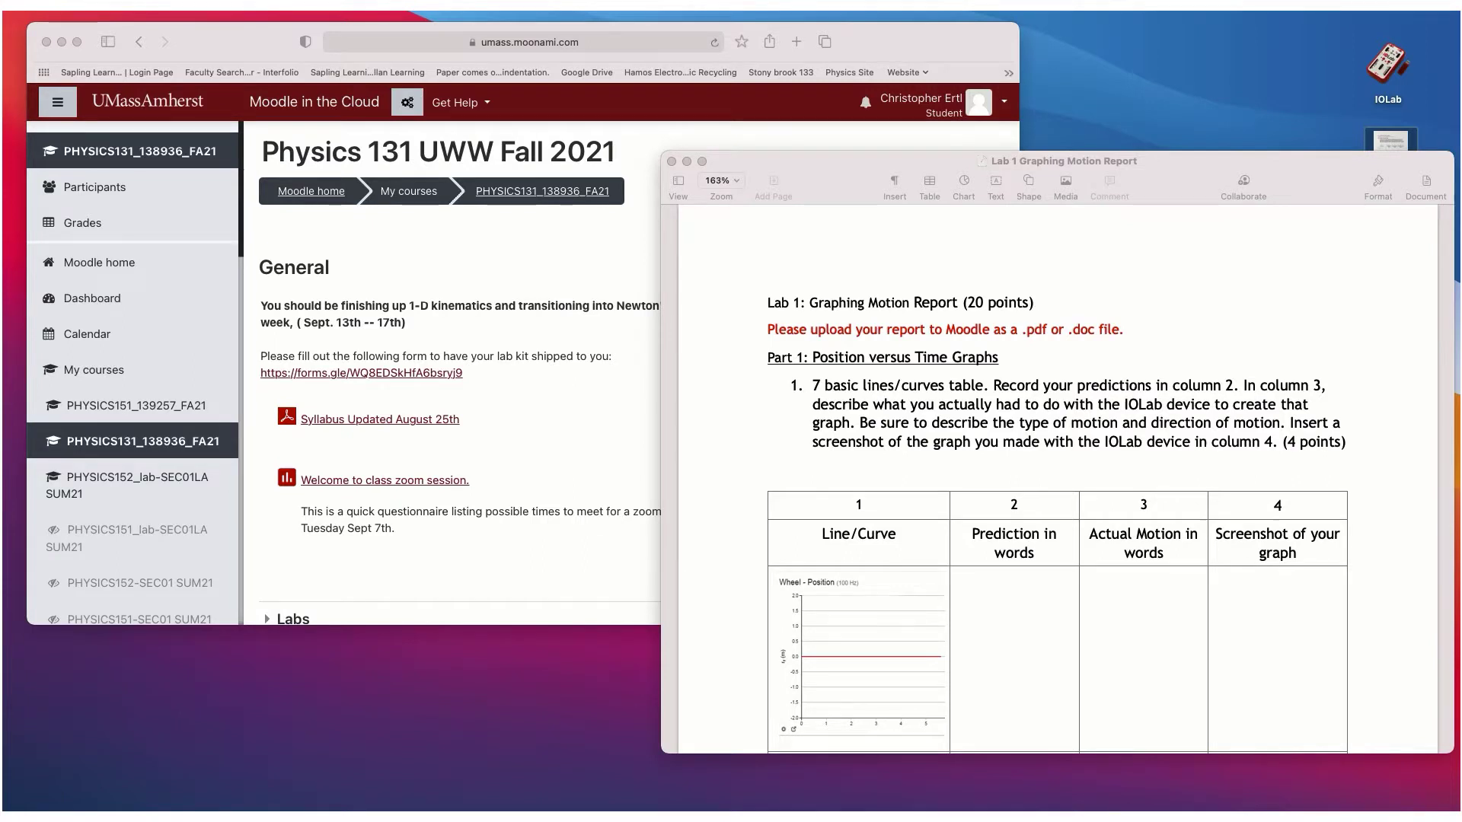
Expand the Physics 131 course's Labs section to list the Lab Manual, worksheets and Labs 1–5.
left_click(515, 303)
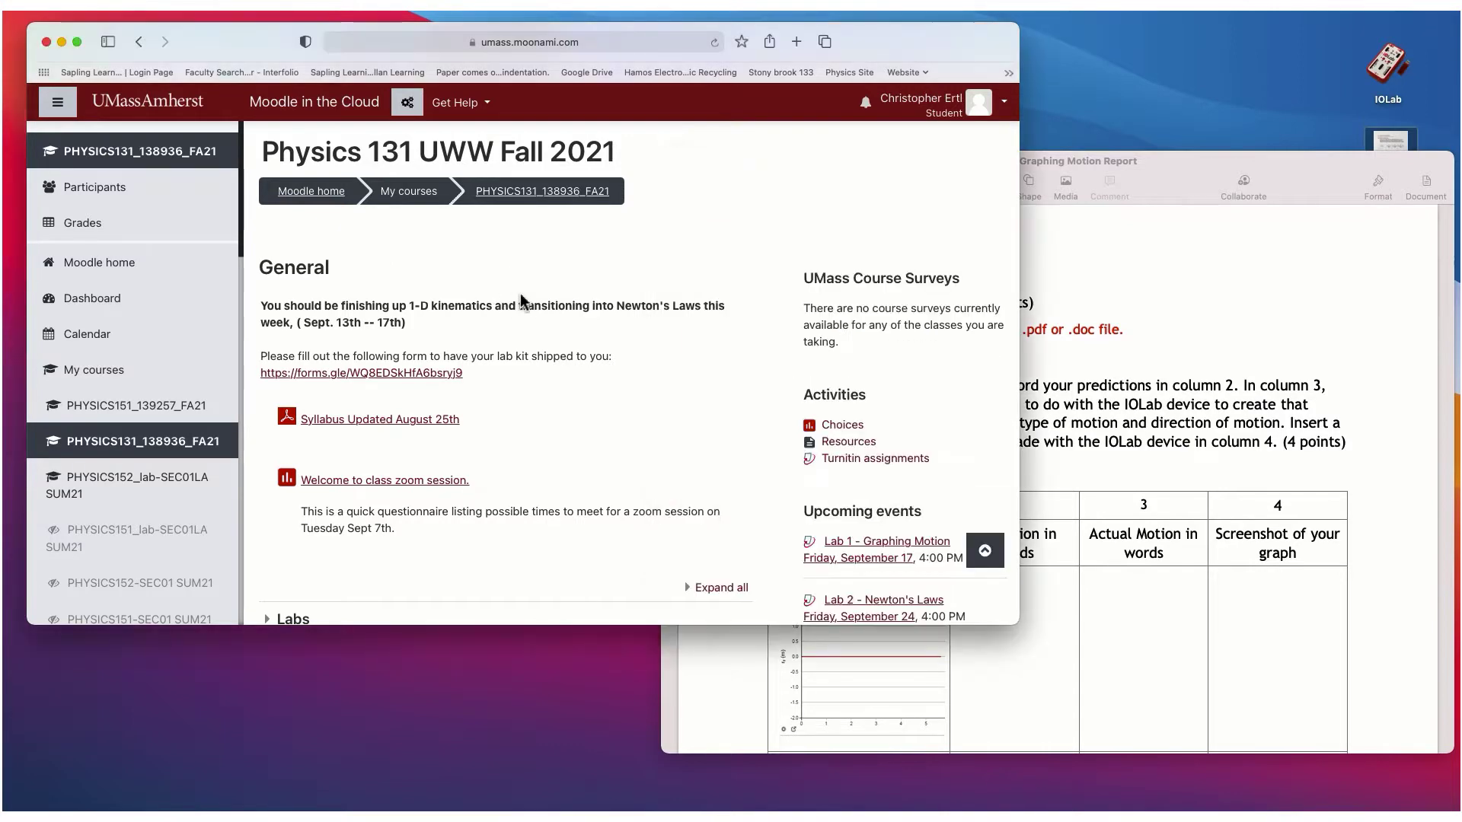
scroll(520, 301, "down", 5)
scroll(521, 301, "up", 5)
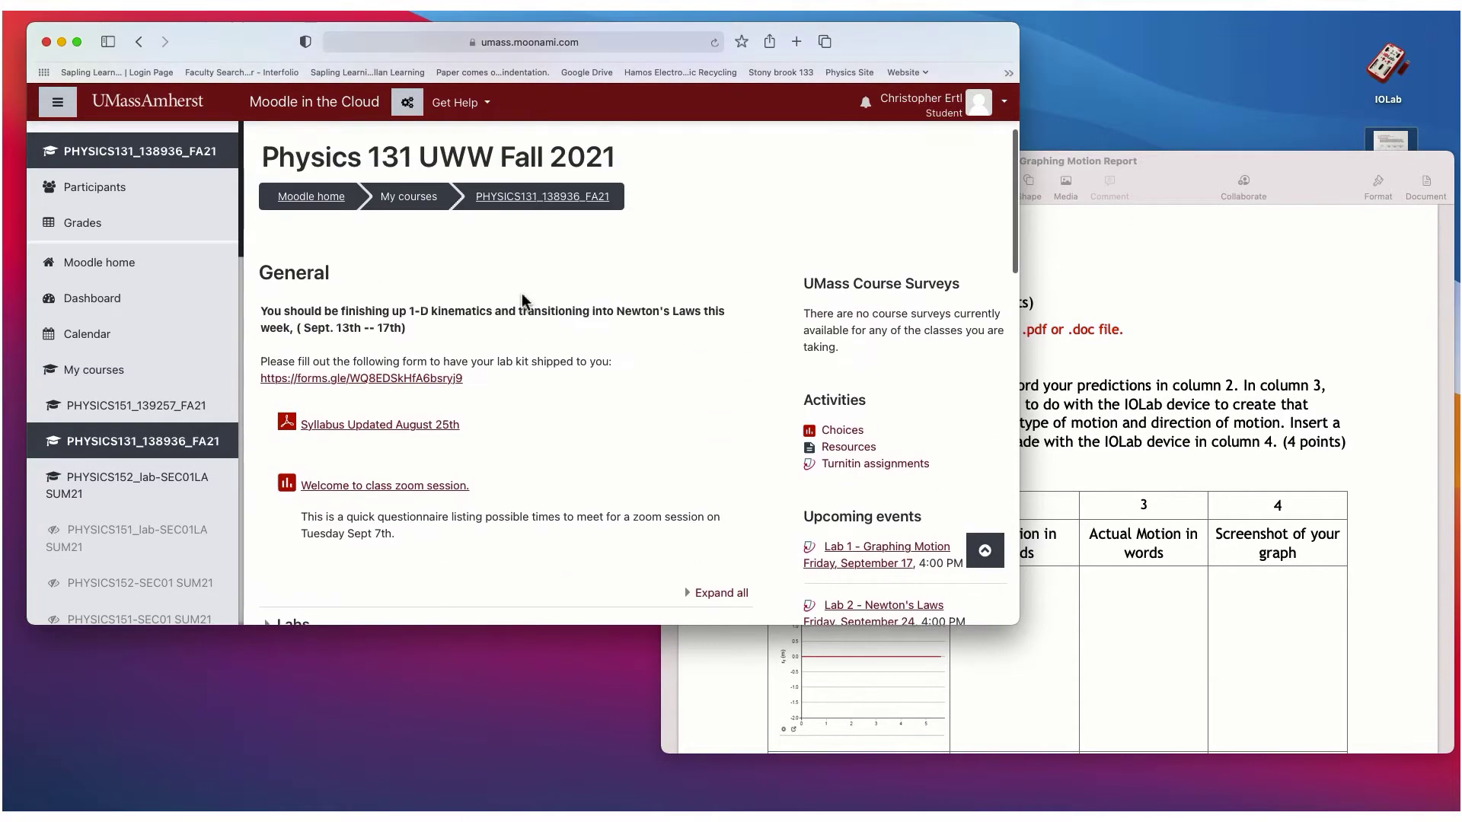
scroll(521, 301, "down", 5)
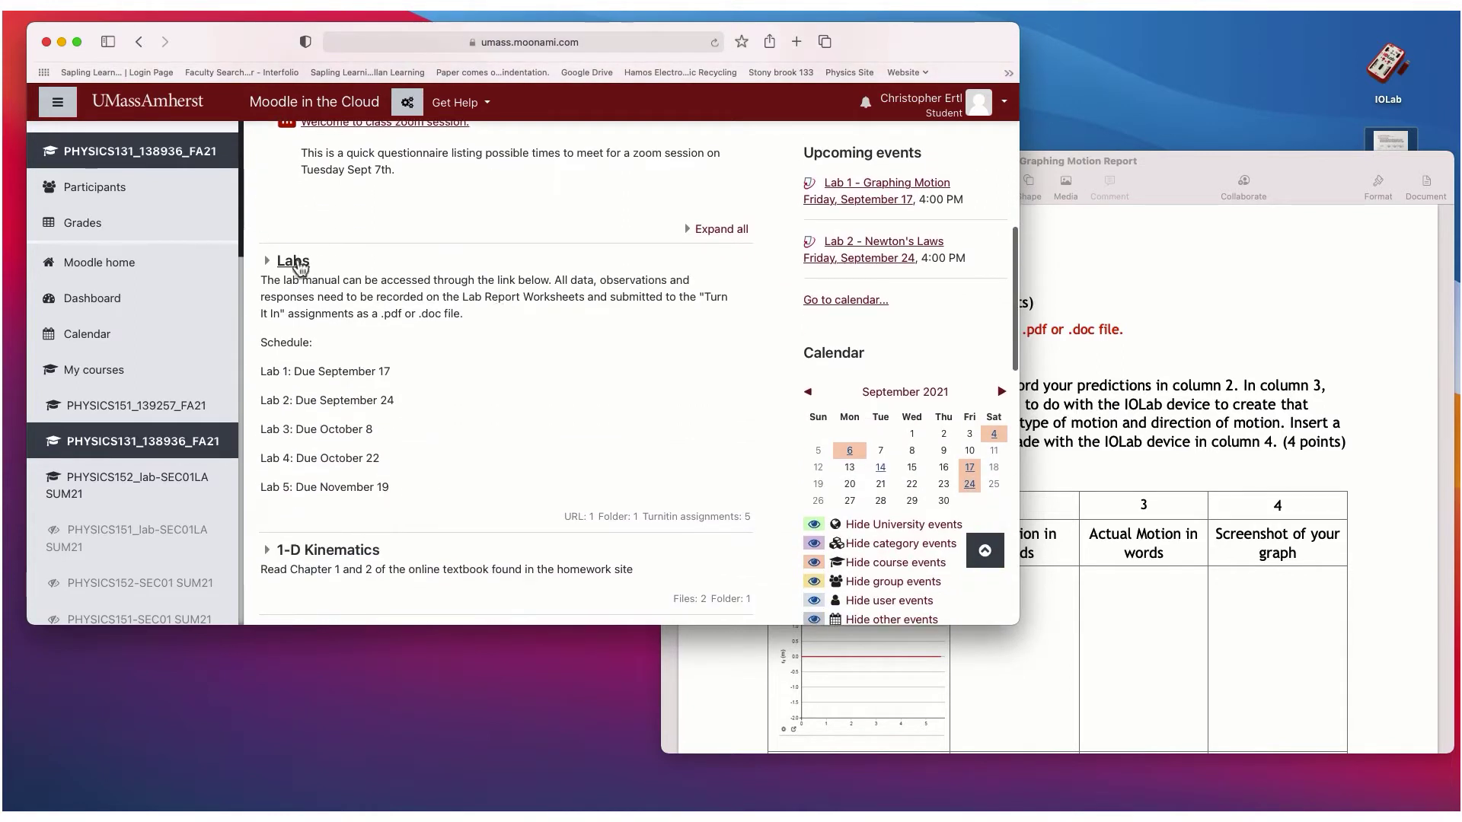
left_click(267, 261)
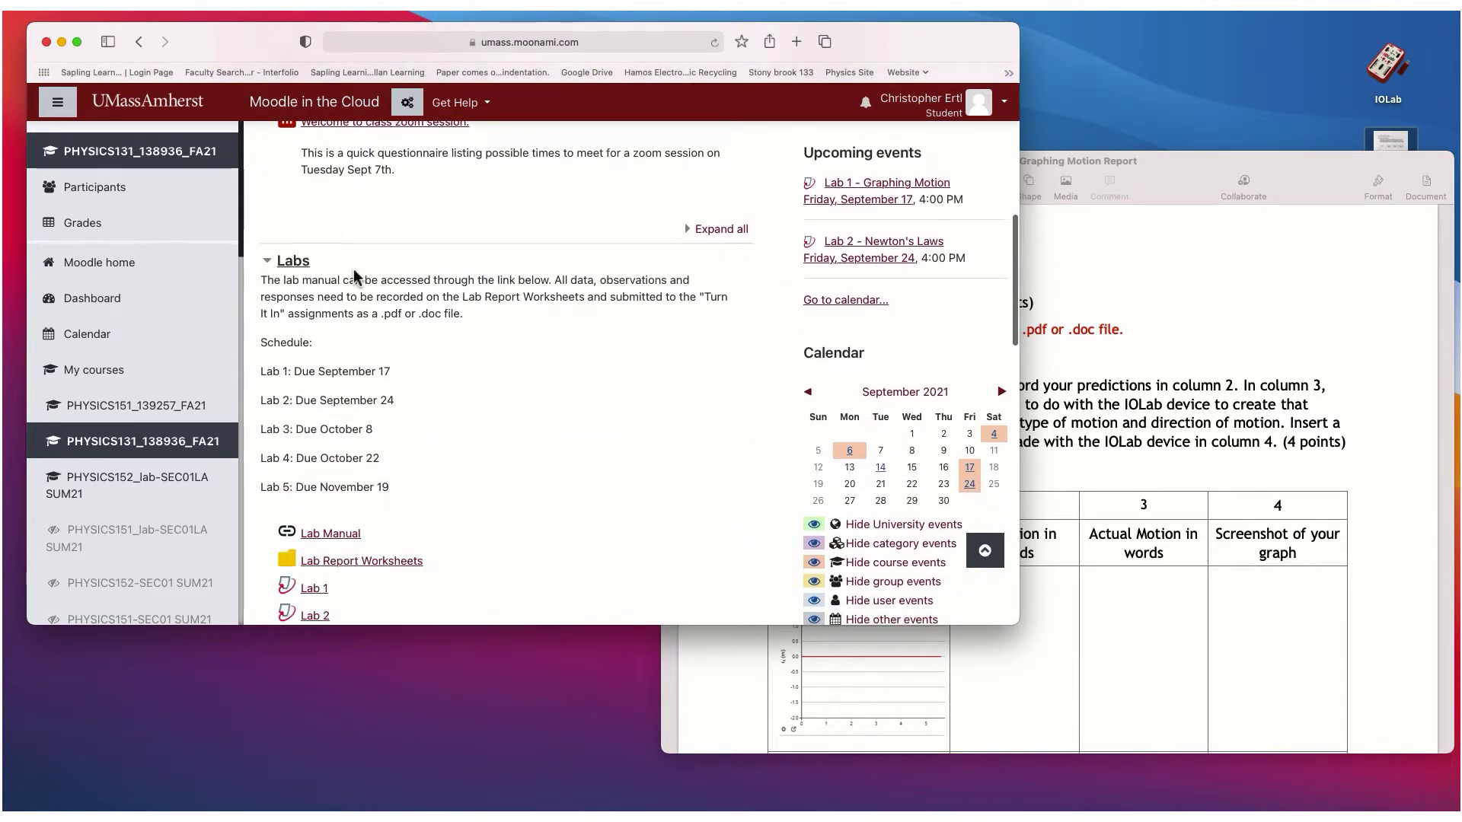
scroll(381, 282, "down", 3)
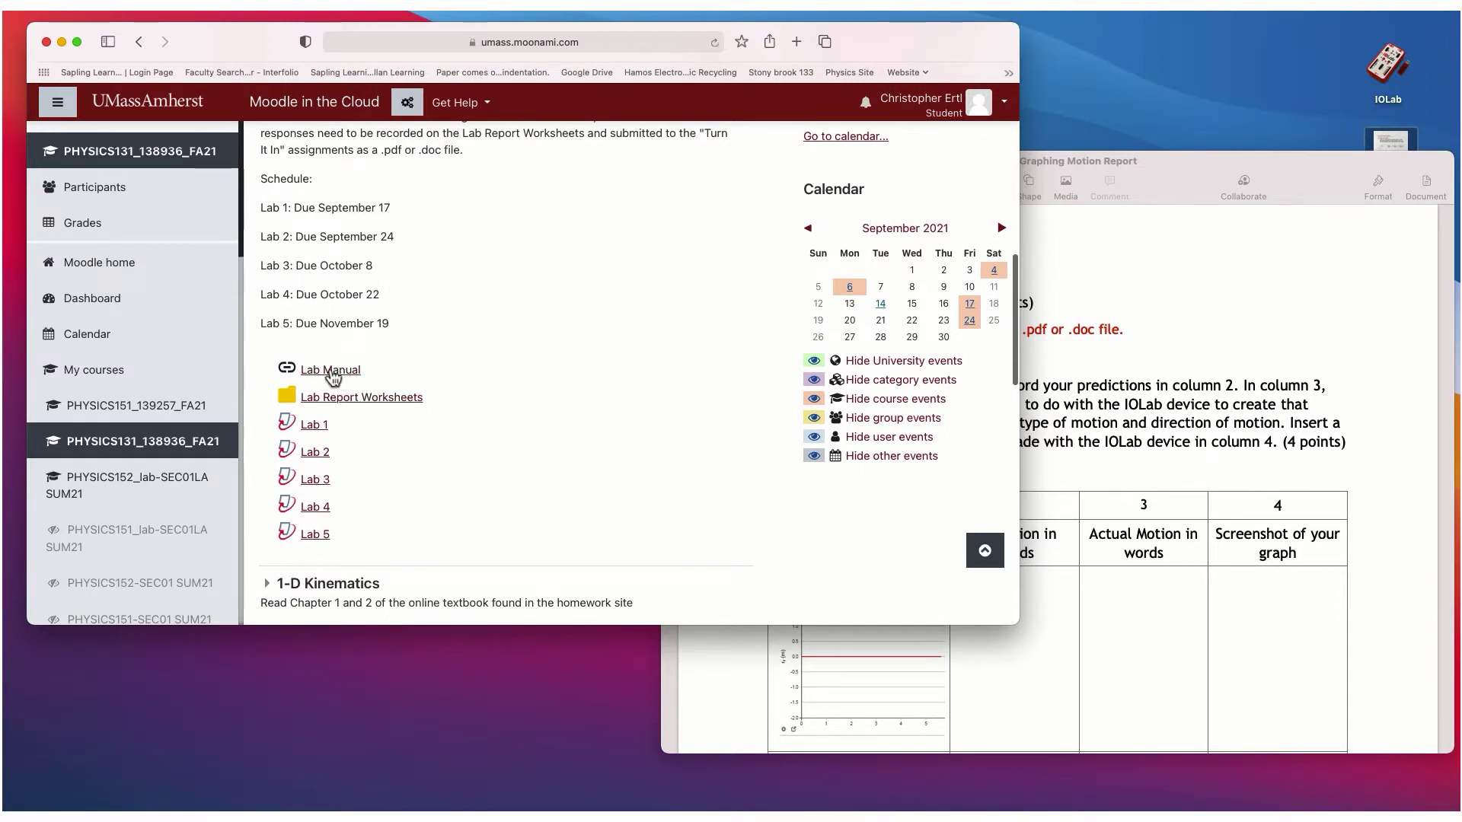
Open the Physics 131 Lab Manual book and expand II. Lab Assignments in its contents.
left_click(323, 371)
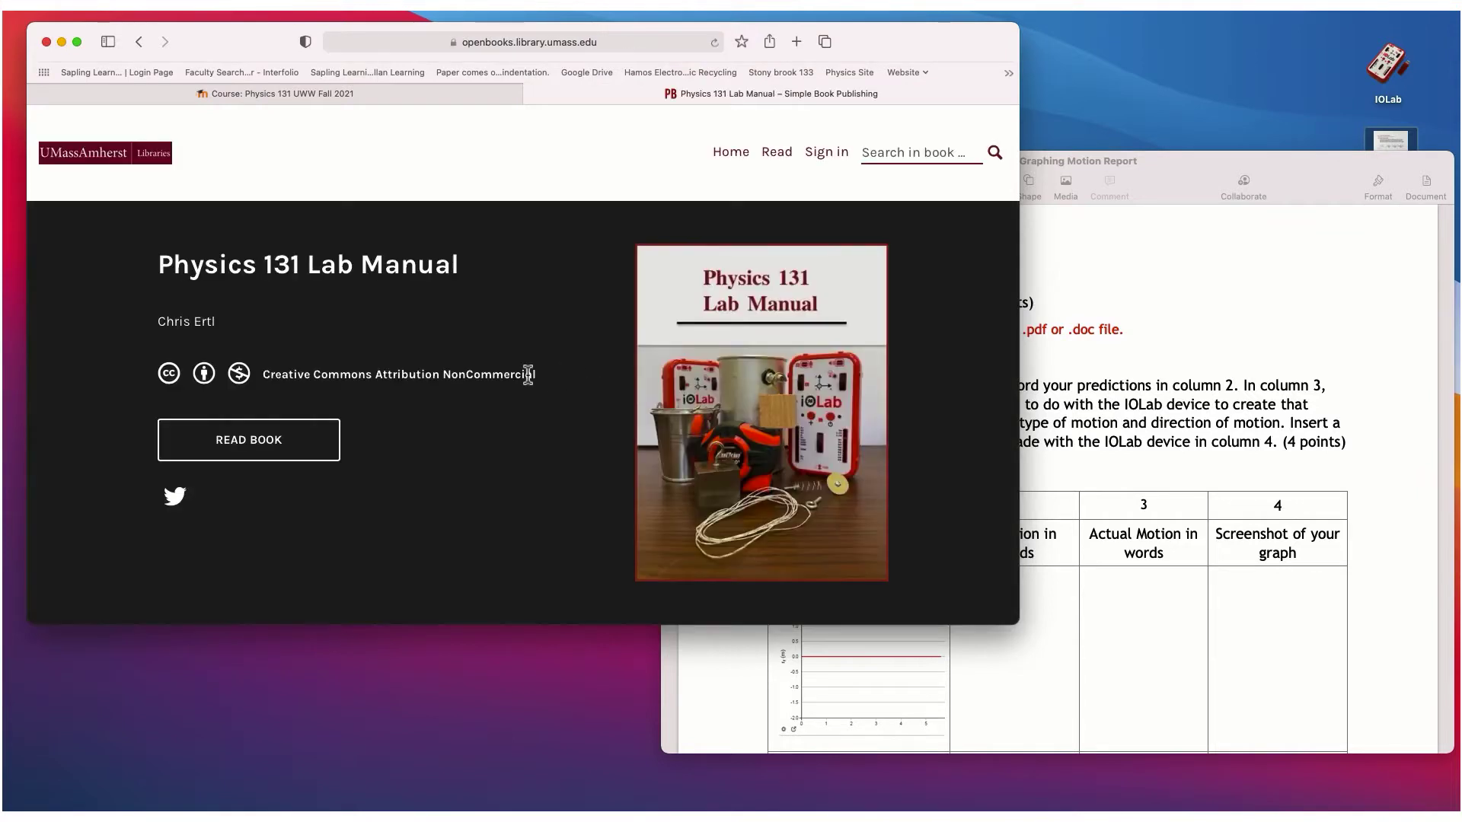
left_click(249, 445)
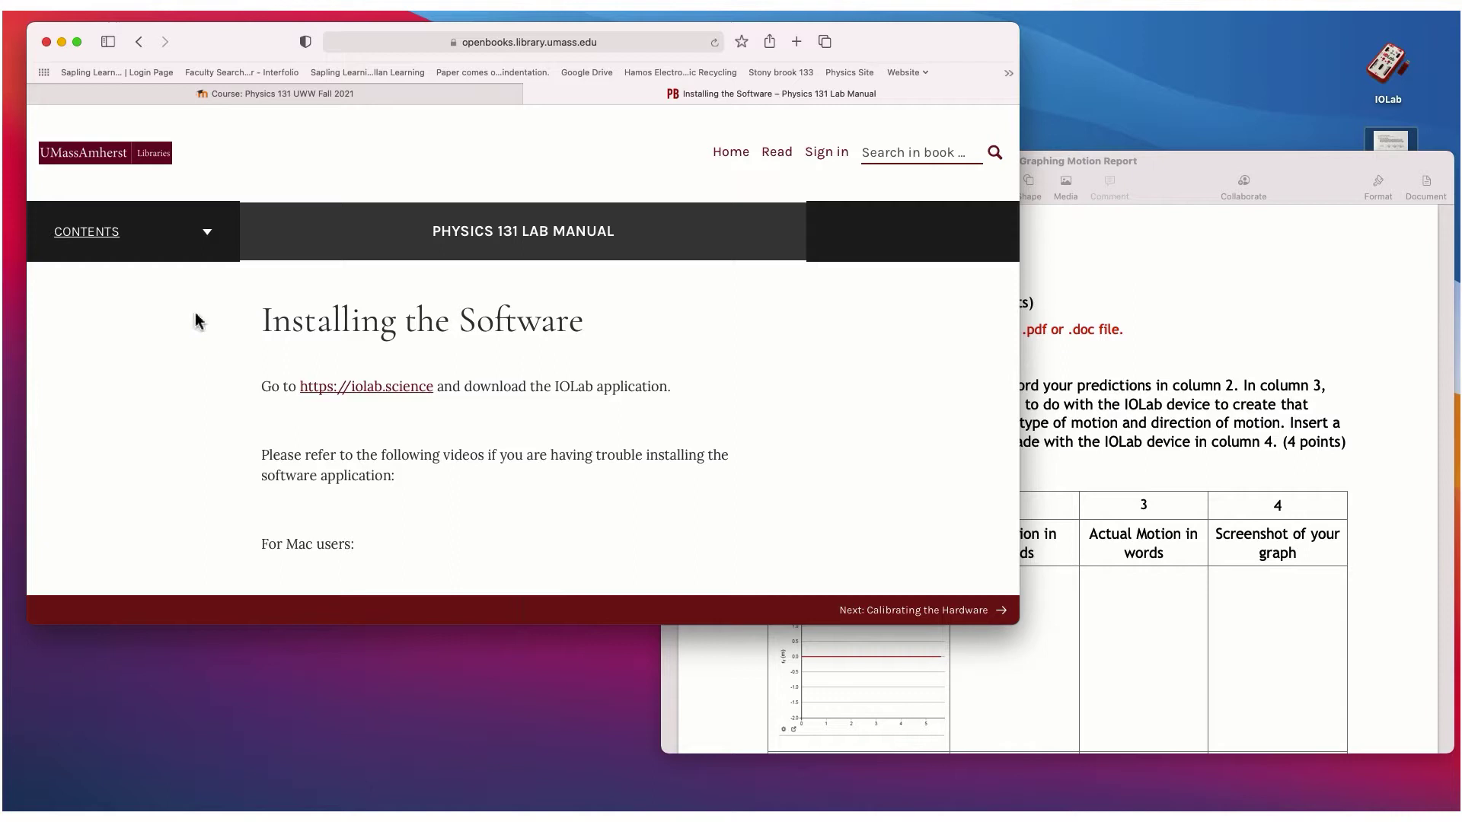
left_click(208, 231)
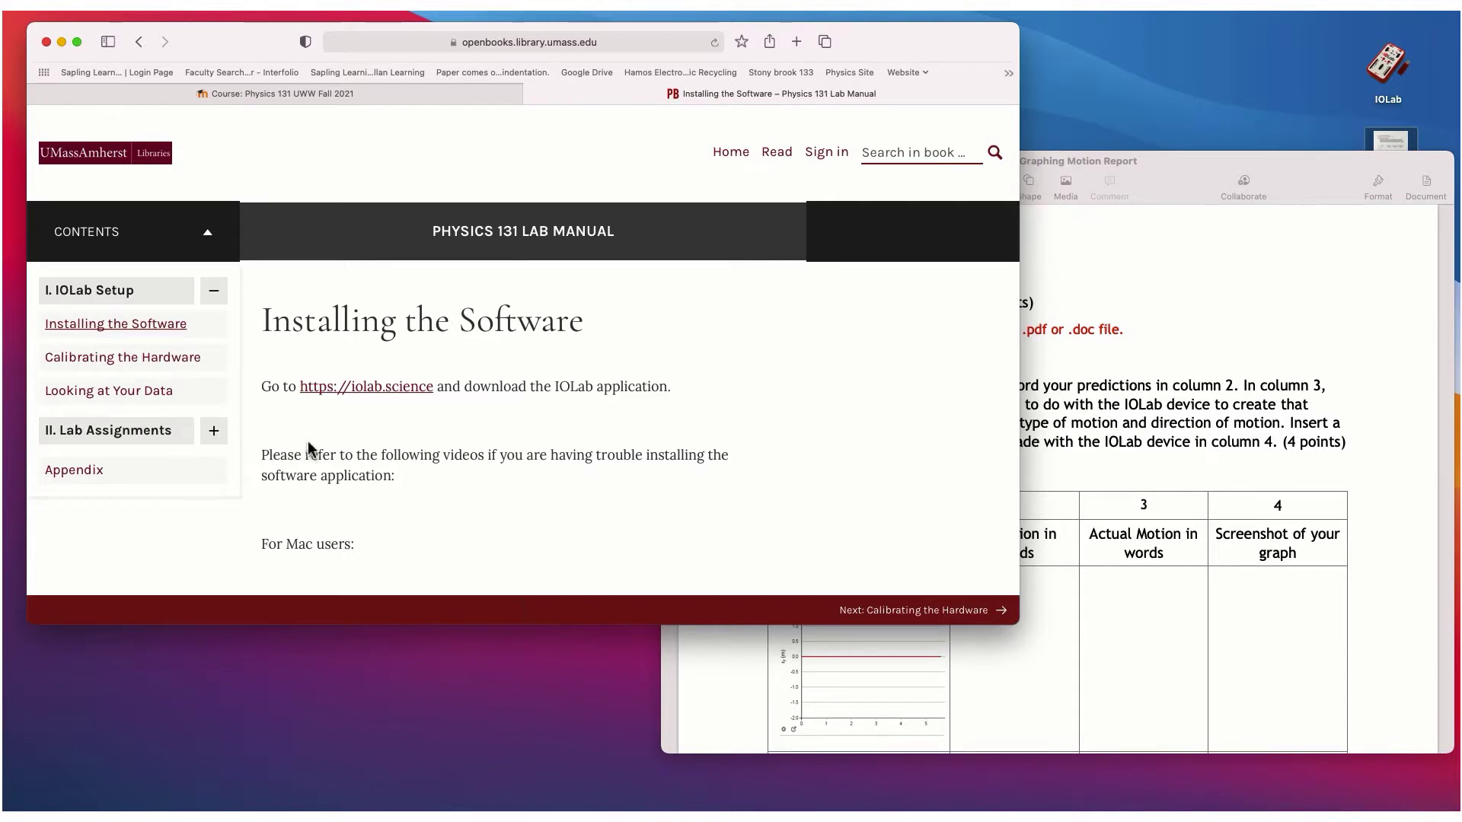
left_click(214, 430)
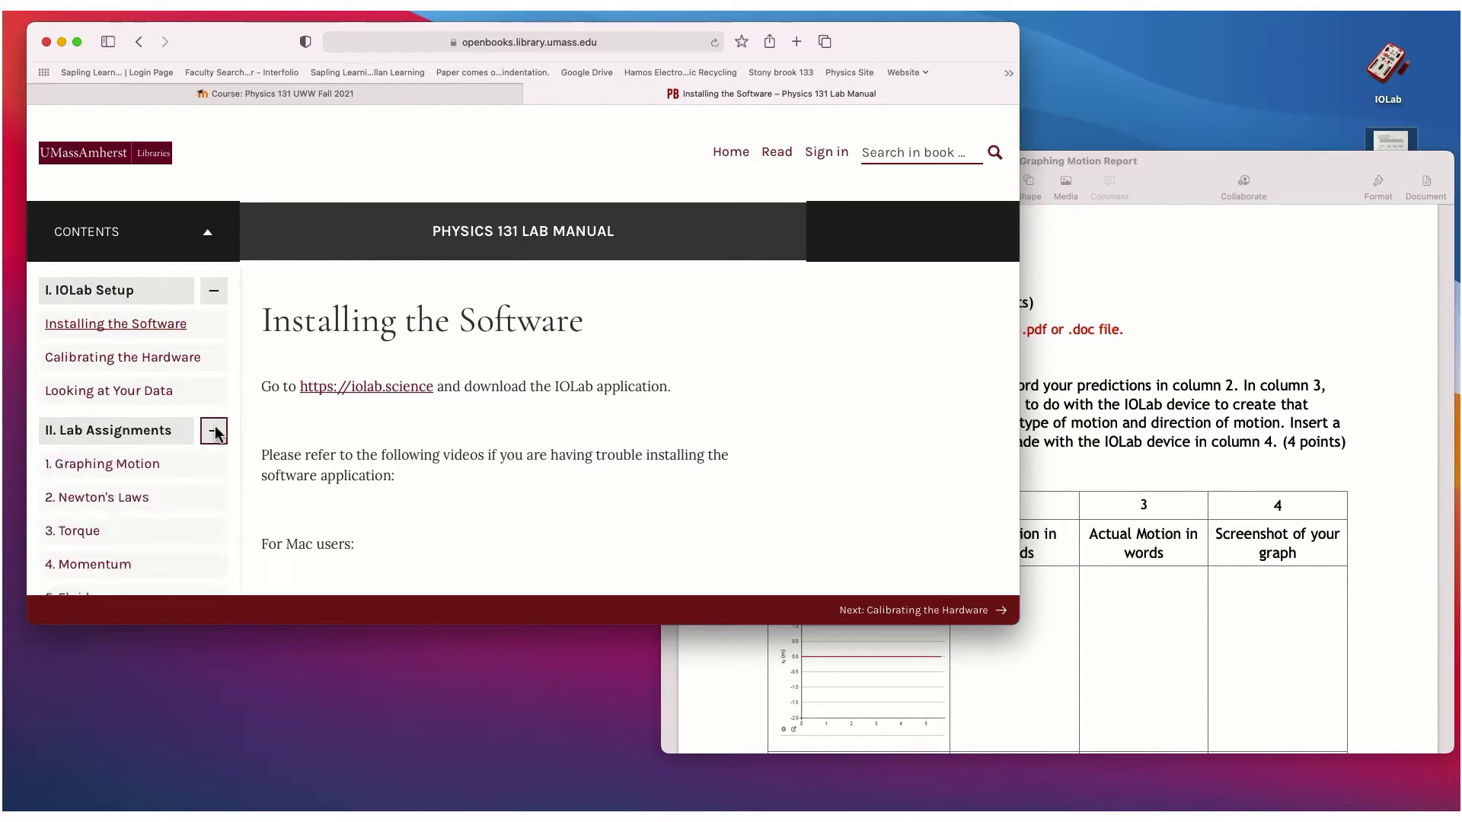
scroll(188, 415, "down", 3)
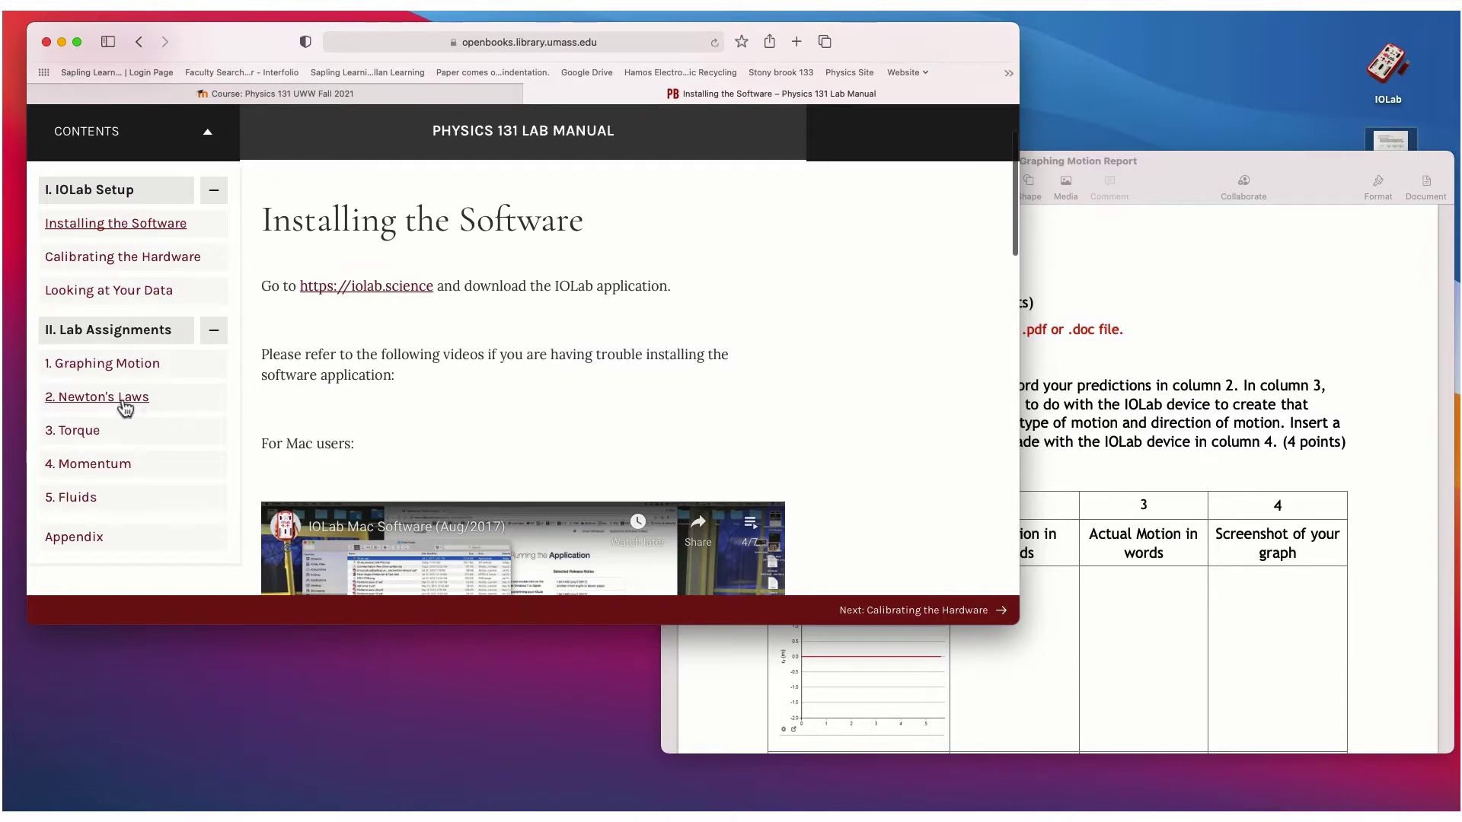
Open the 1. Graphing Motion chapter and read its Wheel–Position graphs down to question 2.
left_click(101, 366)
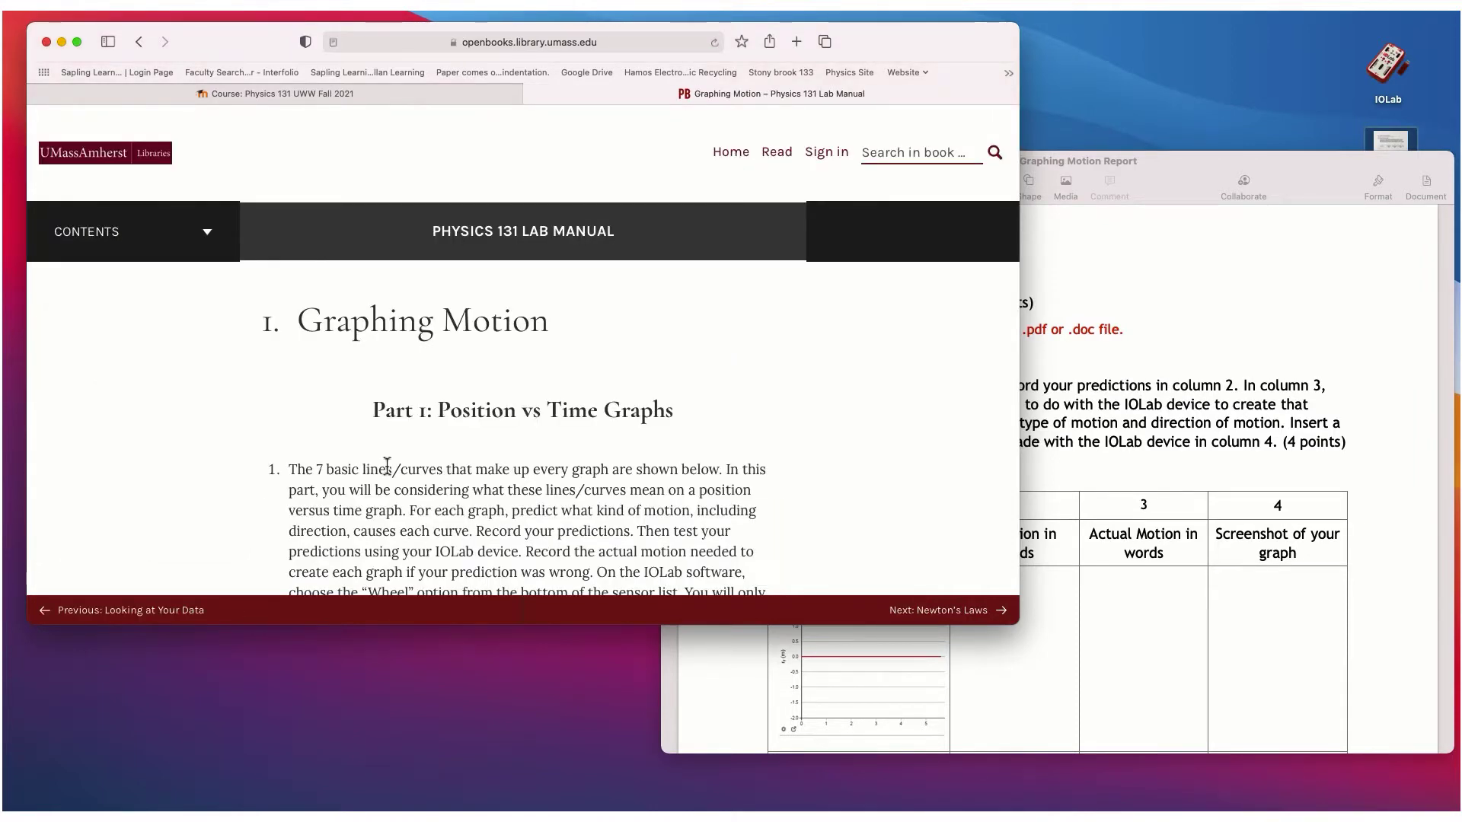
scroll(467, 393, "down", 5)
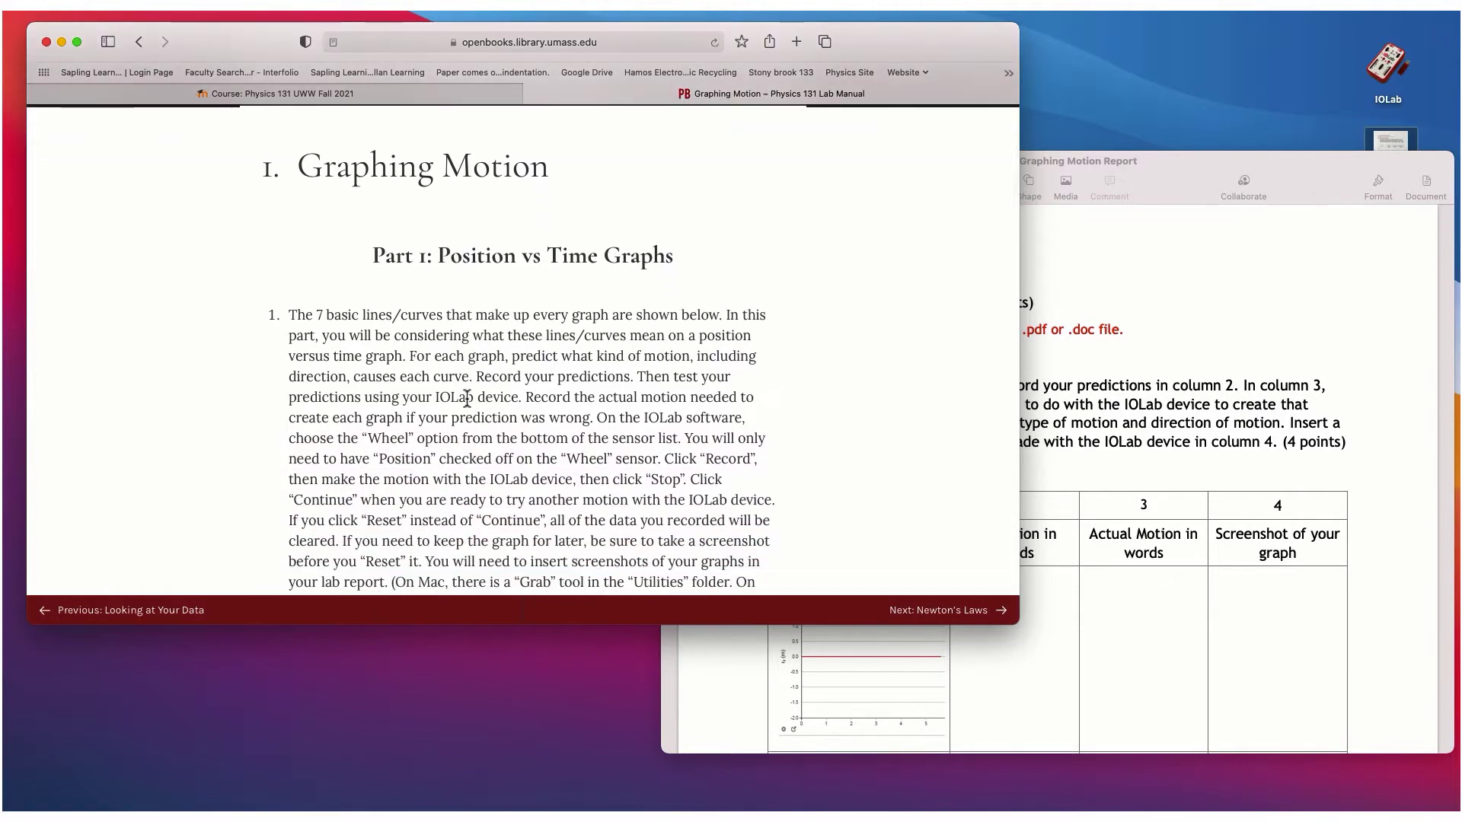
scroll(467, 394, "down", 8)
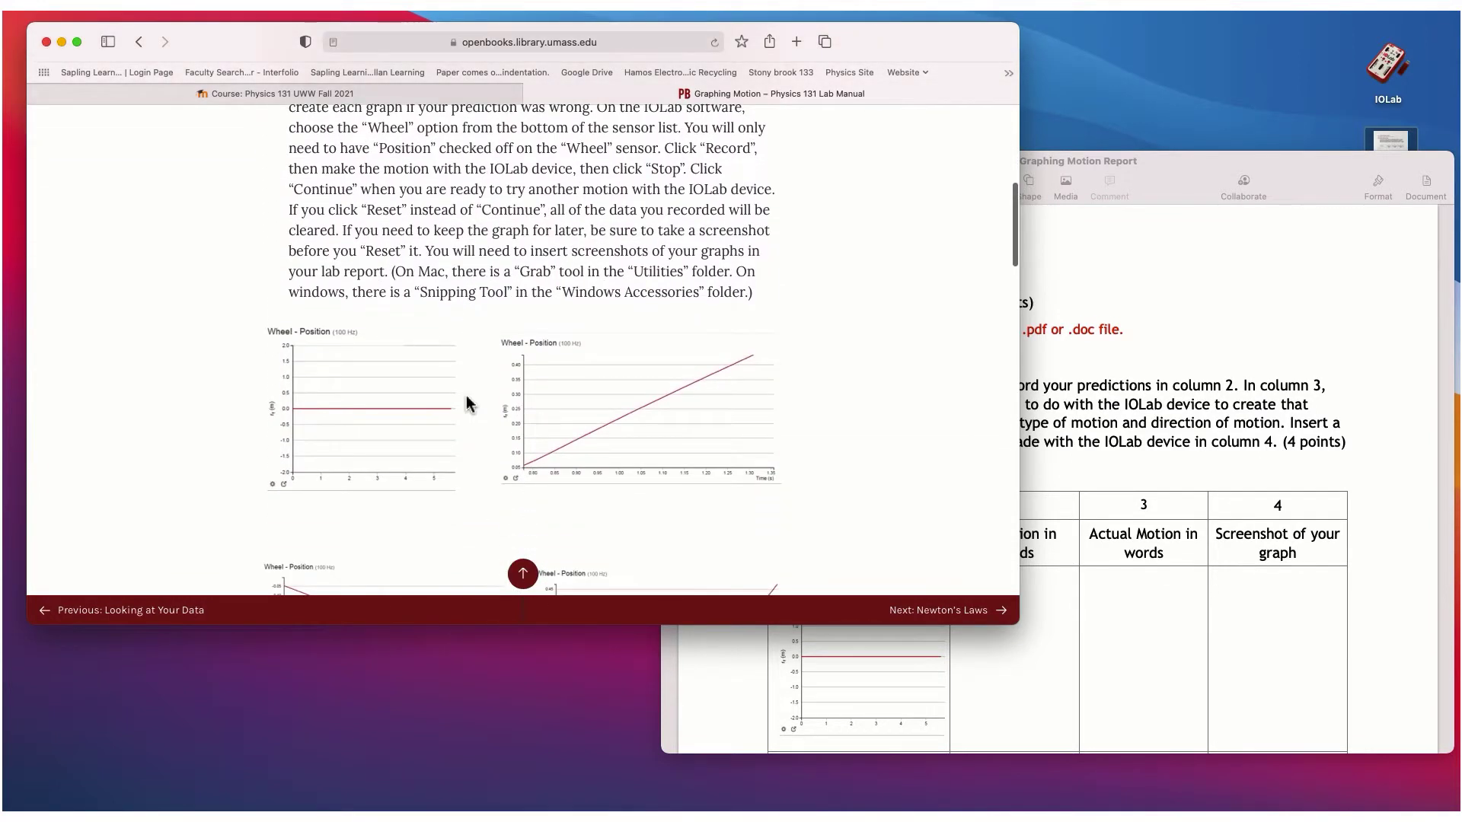
scroll(466, 404, "up", 10)
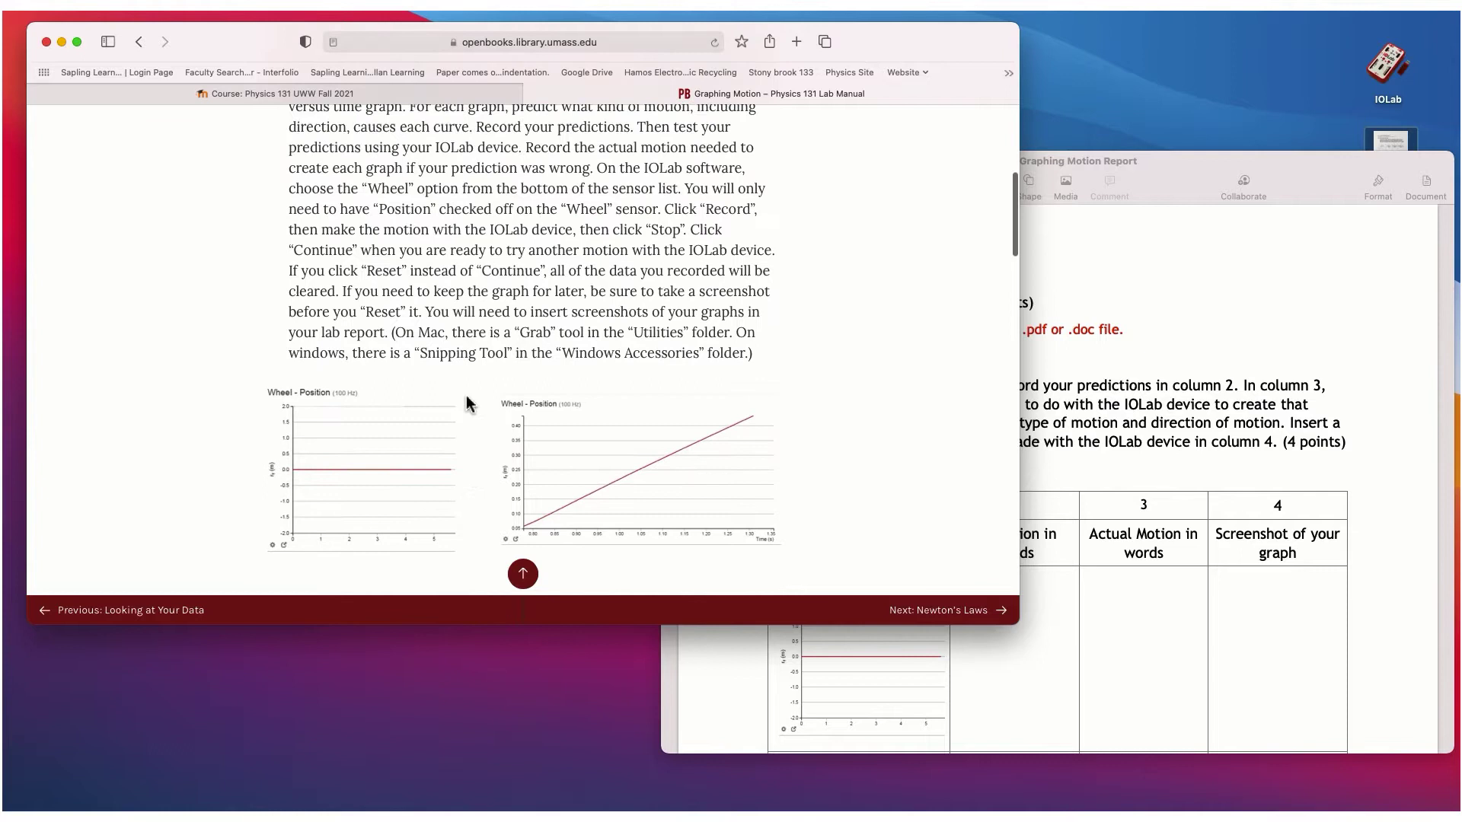
scroll(466, 402, "up", 1)
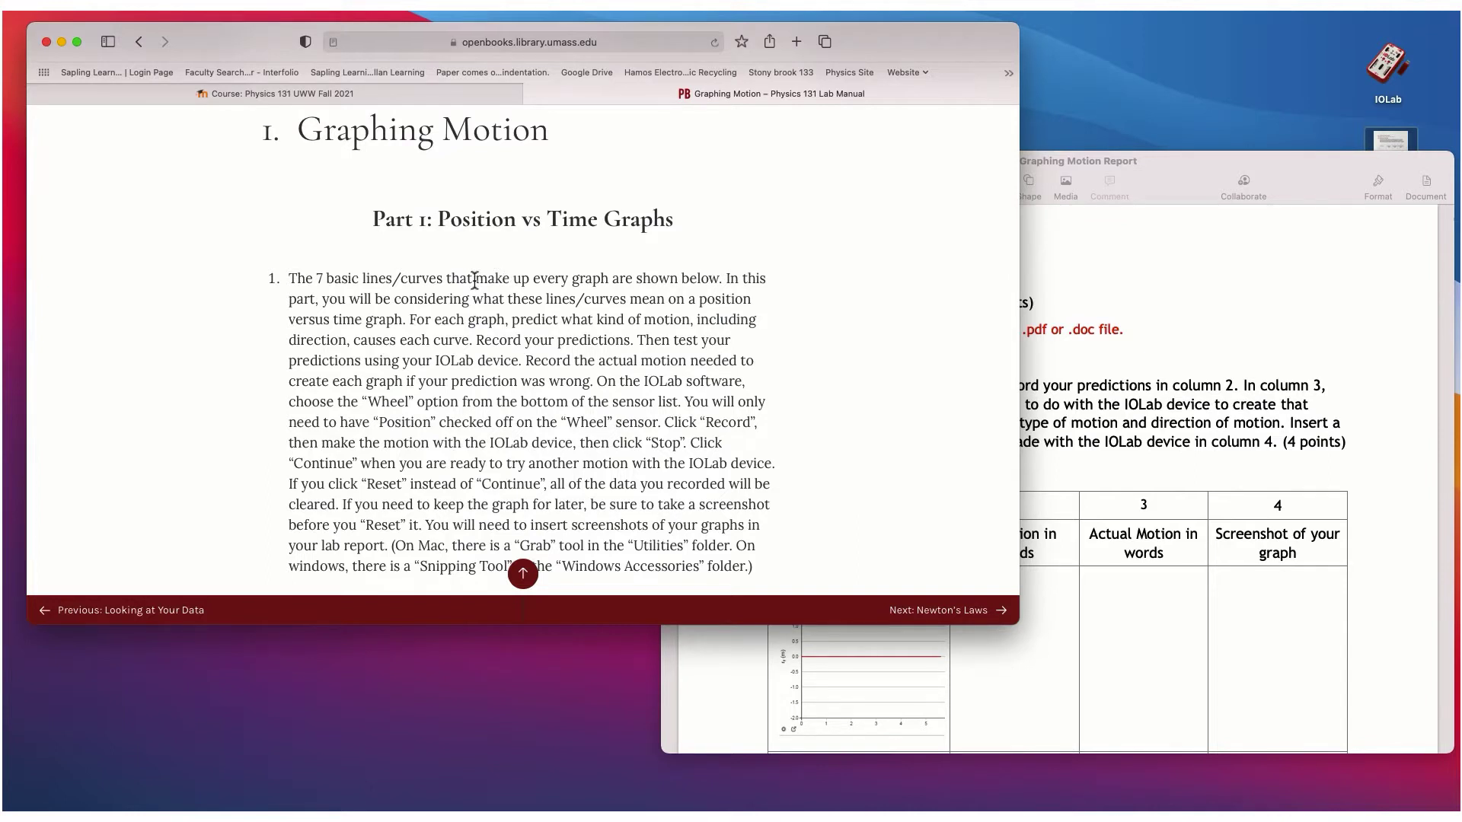
scroll(475, 280, "down", 7)
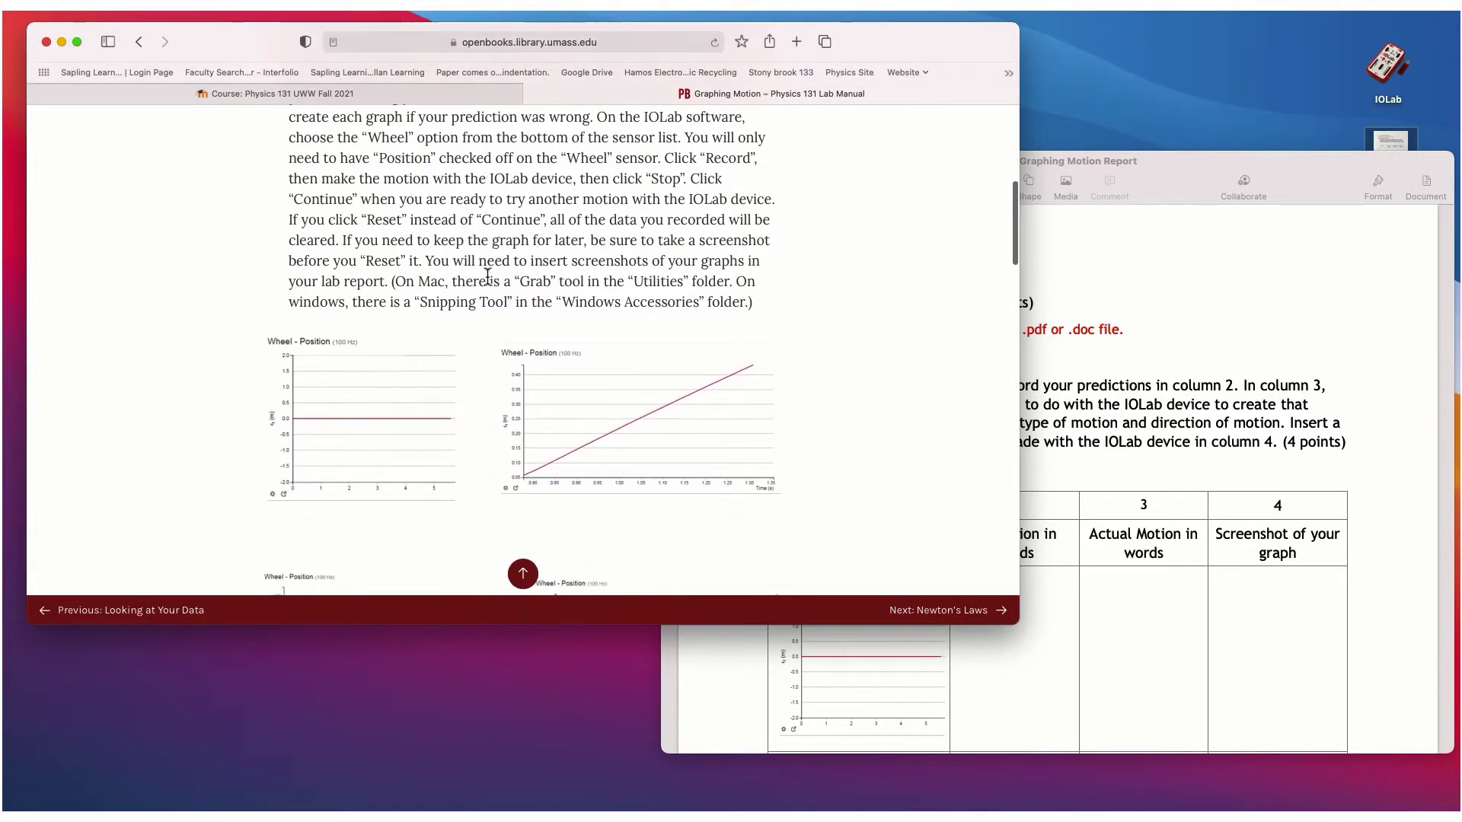
scroll(488, 275, "down", 4)
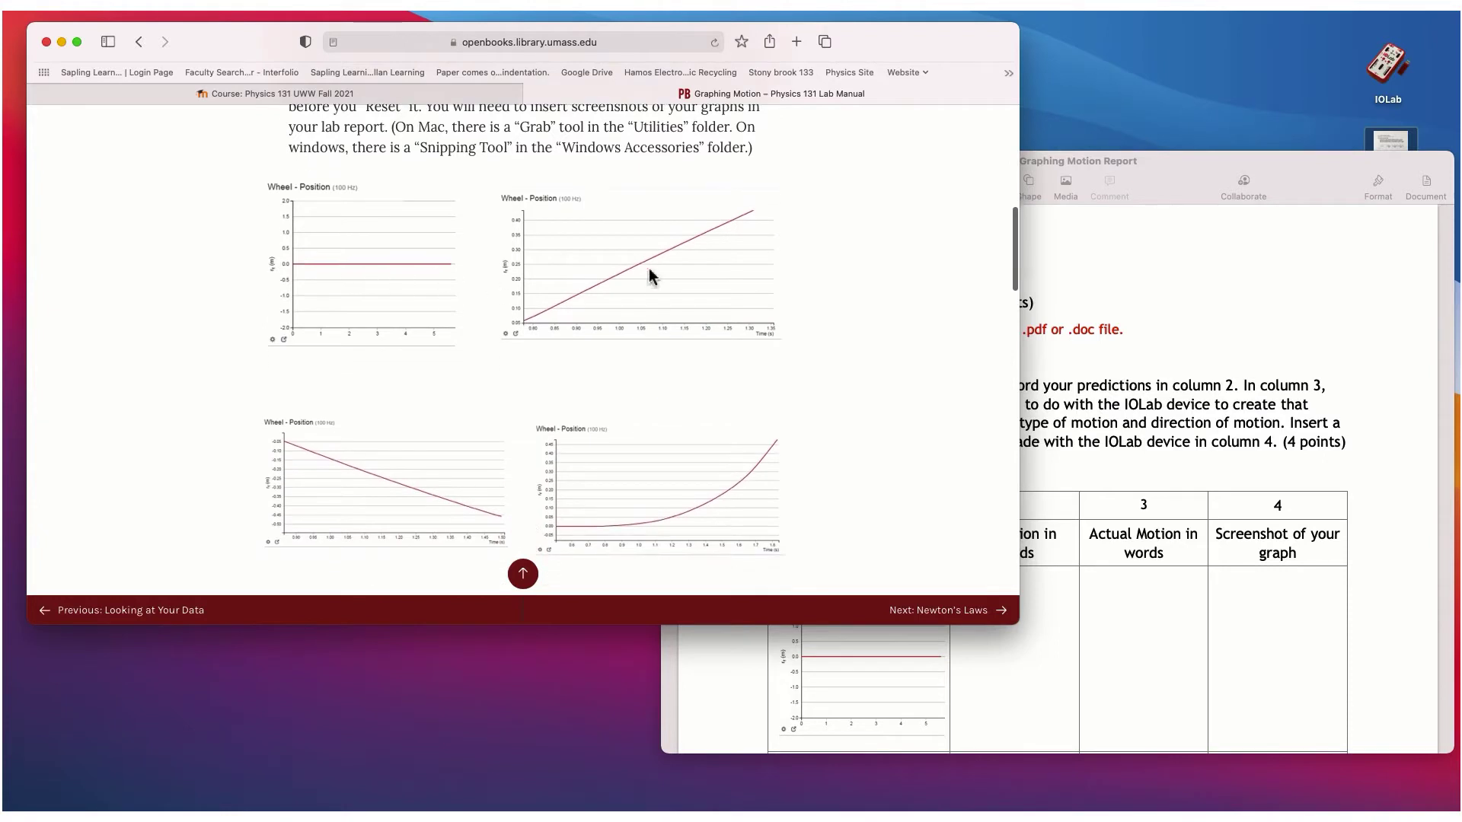
scroll(615, 301, "down", 2)
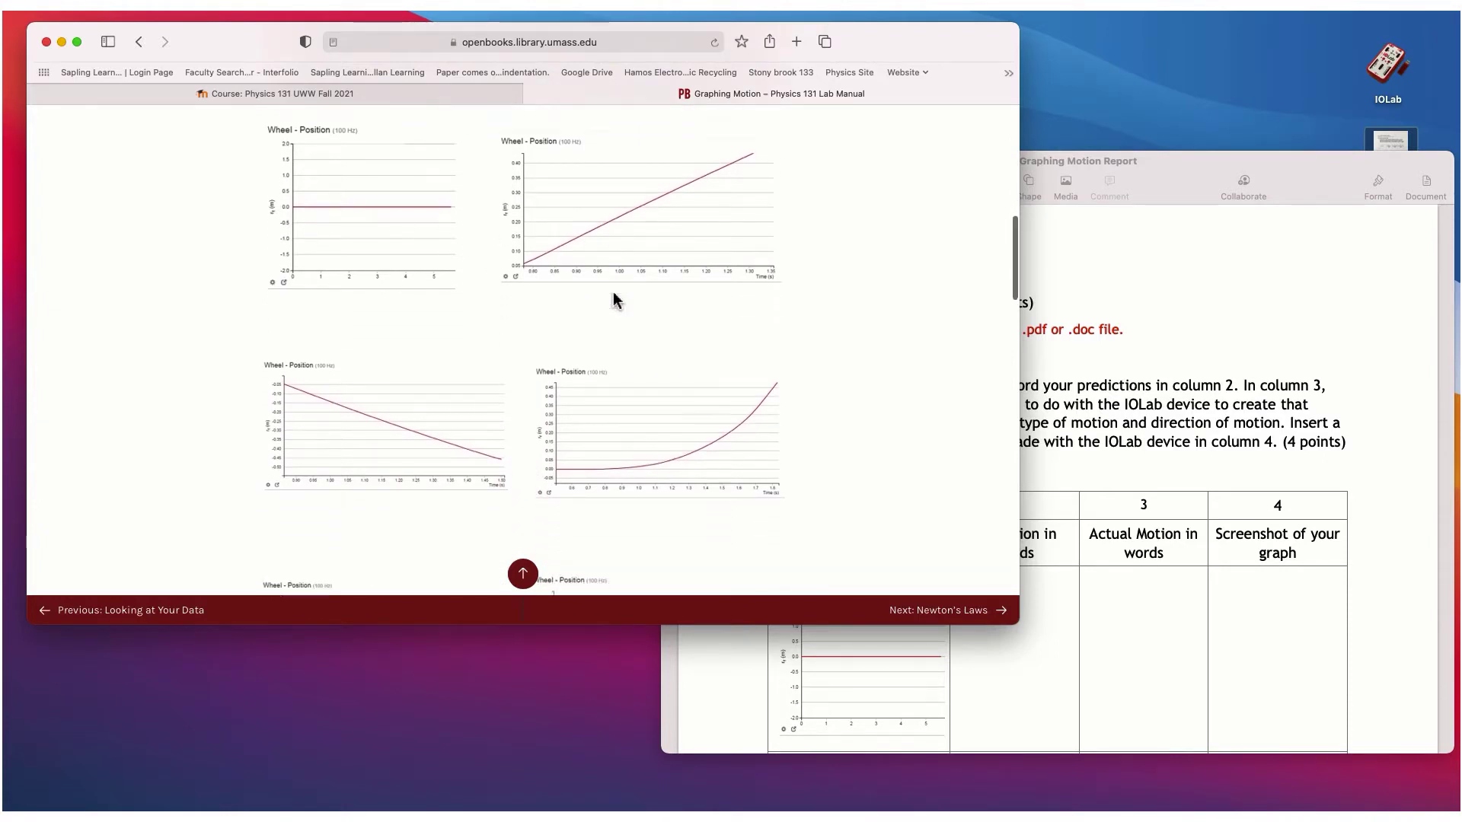
scroll(615, 299, "down", 8)
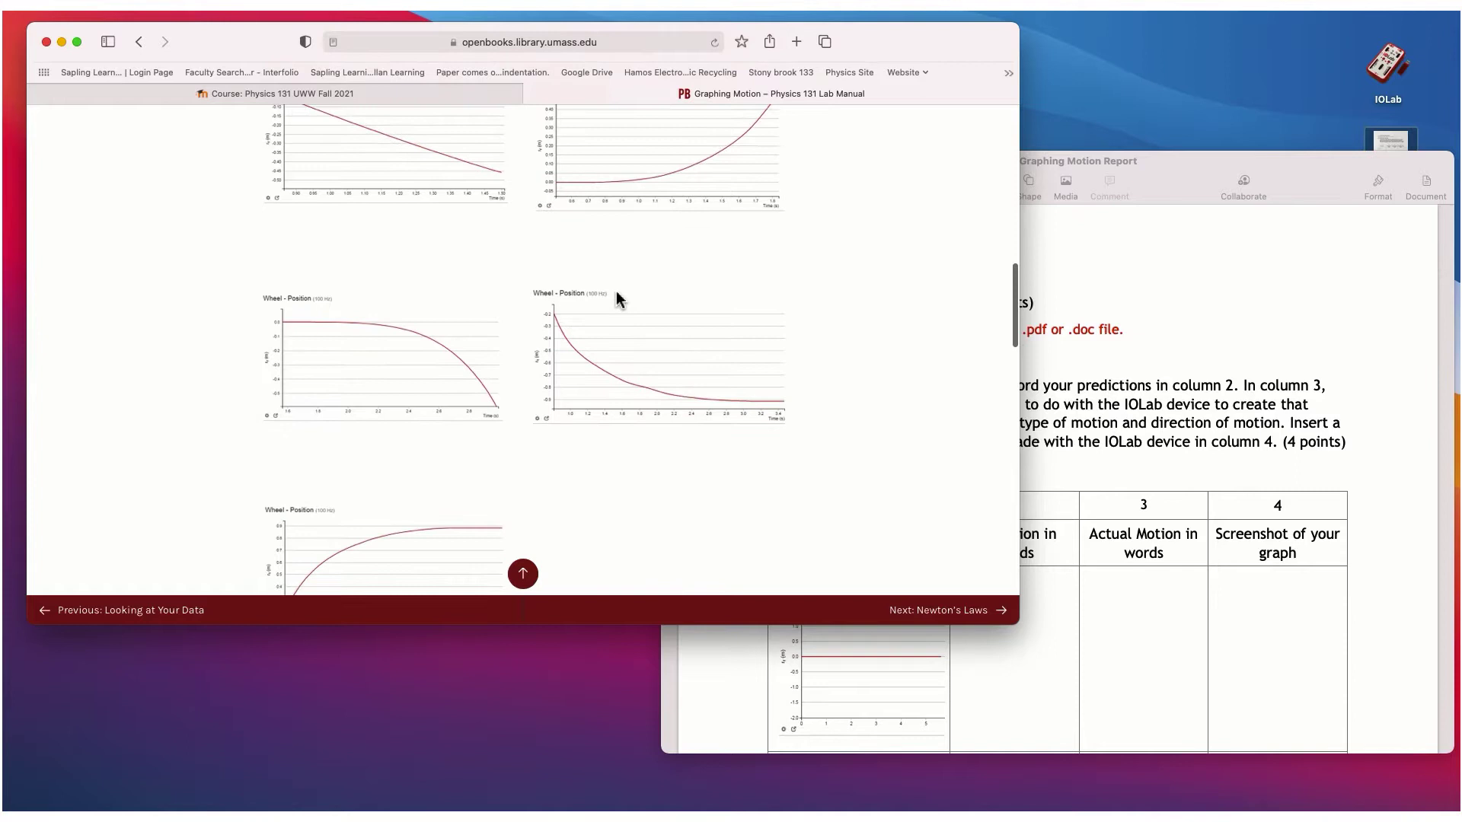
scroll(616, 294, "down", 4)
scroll(616, 294, "up", 3)
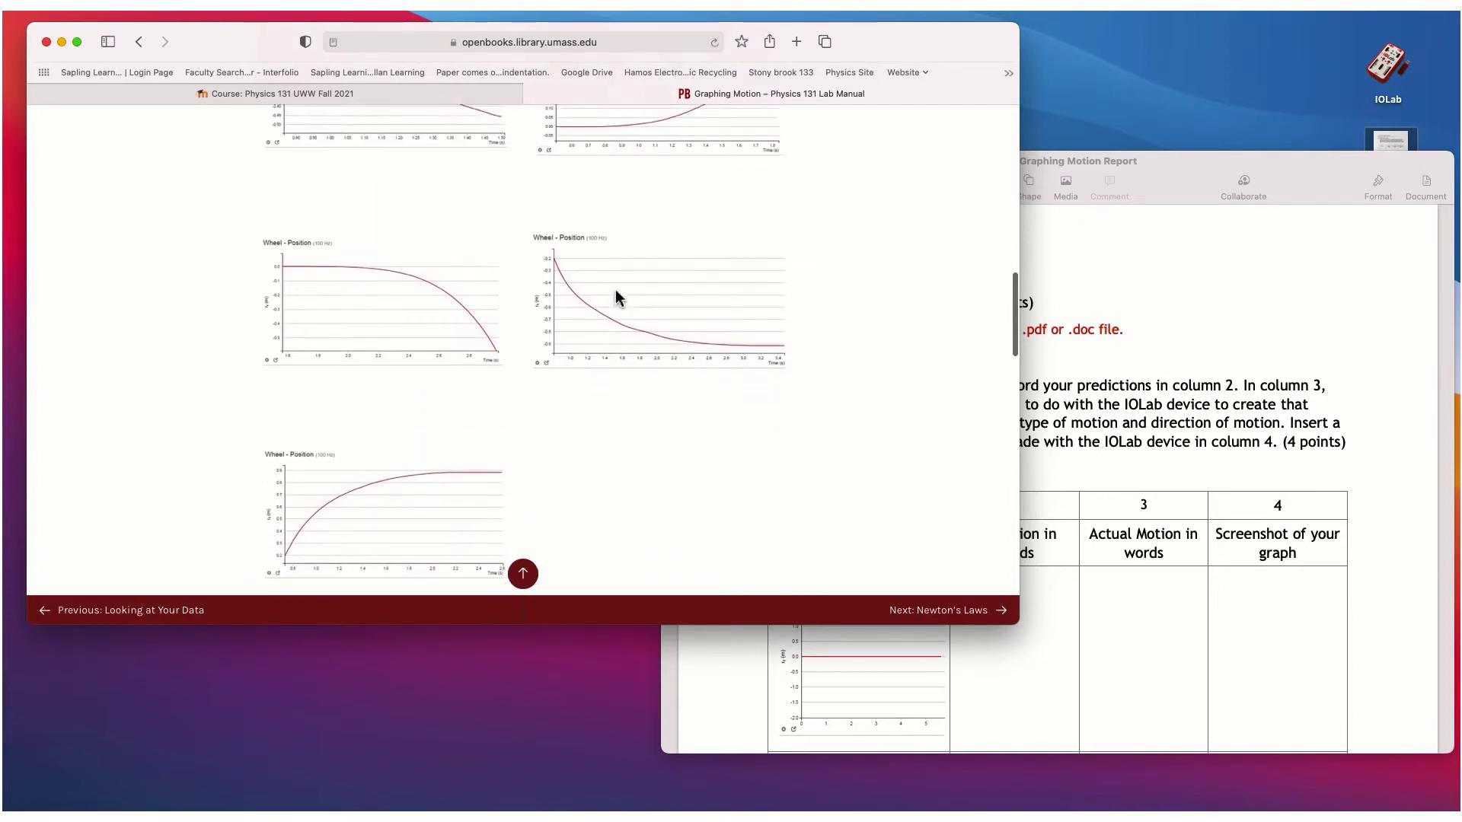
scroll(616, 297, "up", 9)
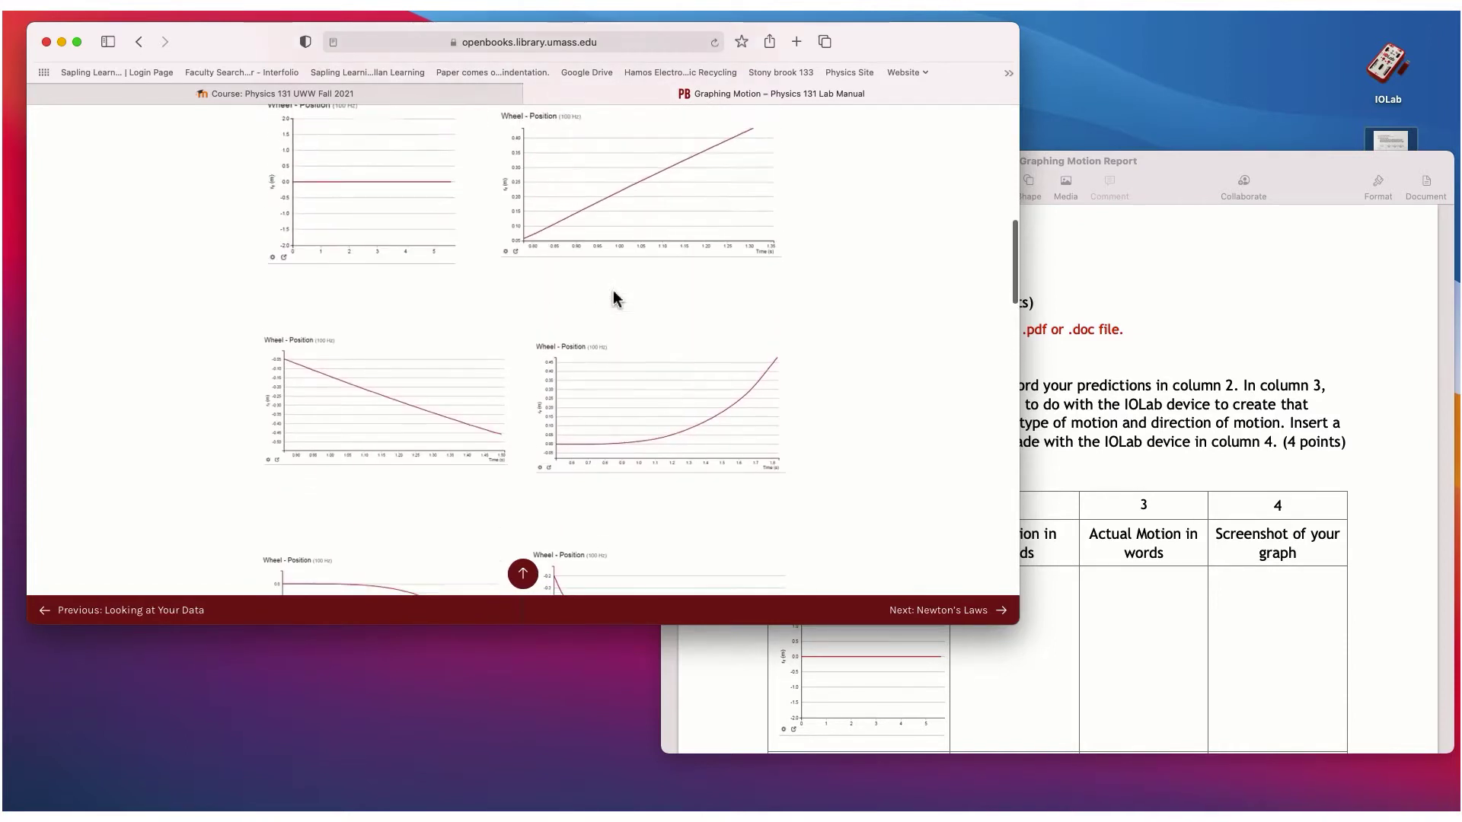
scroll(615, 297, "up", 1)
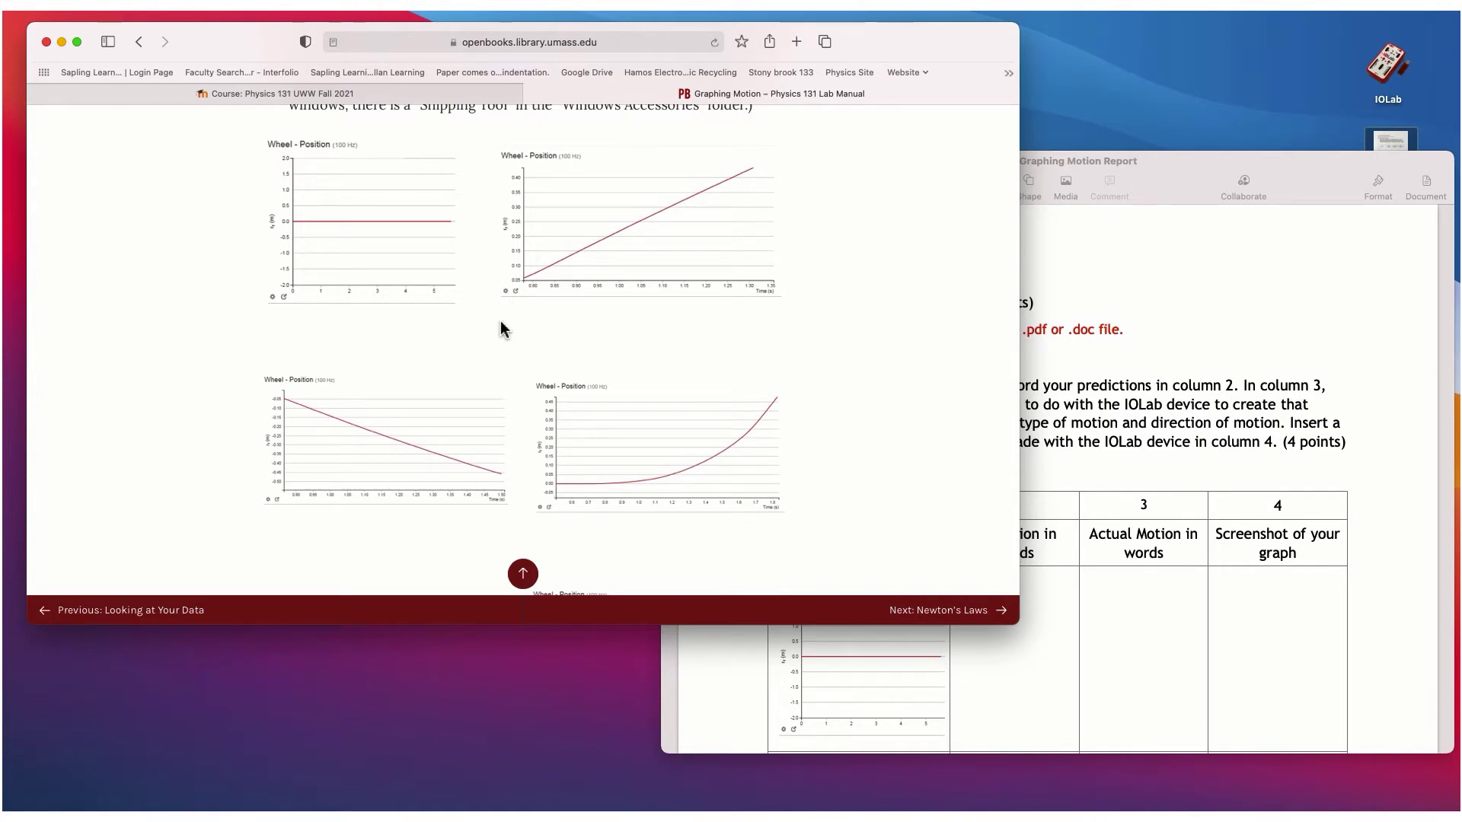
scroll(502, 327, "up", 3)
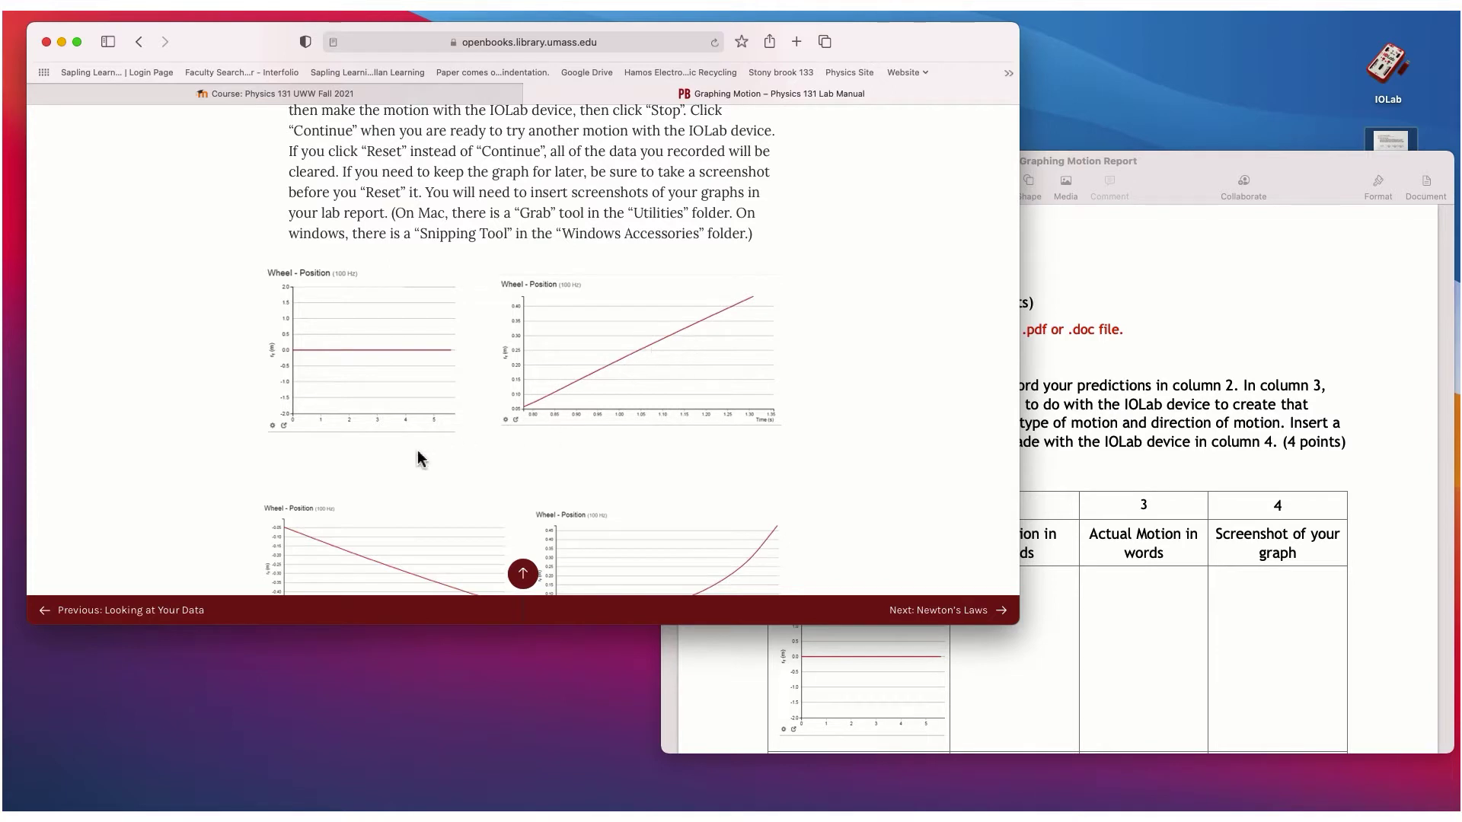
scroll(418, 457, "down", 10)
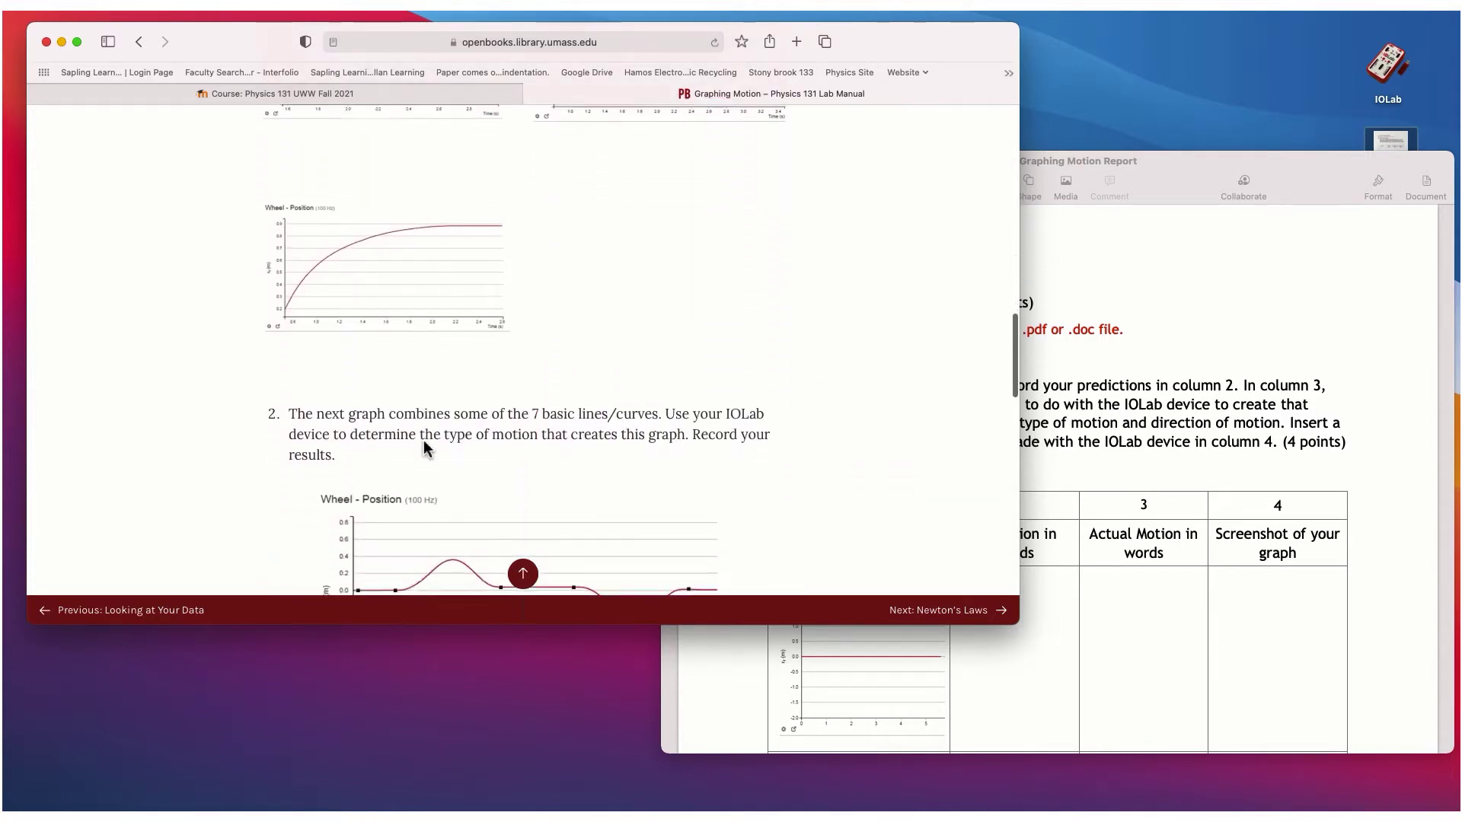
Move the Pages report aside and bring the 'Course: Physics 131 UWW Fall 2021' page forward.
left_click(1323, 447)
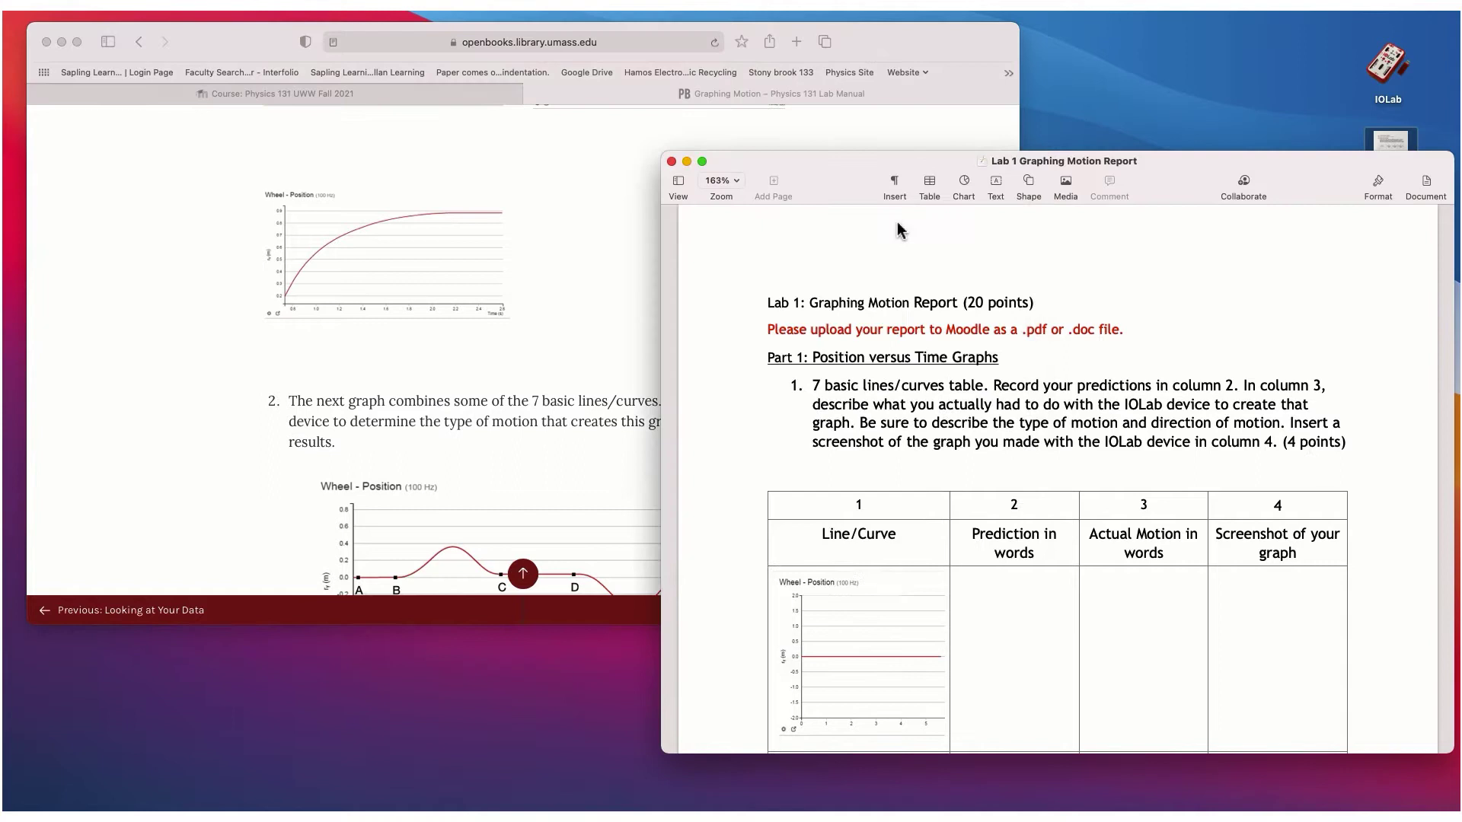
left_click_drag(833, 174, 813, 110)
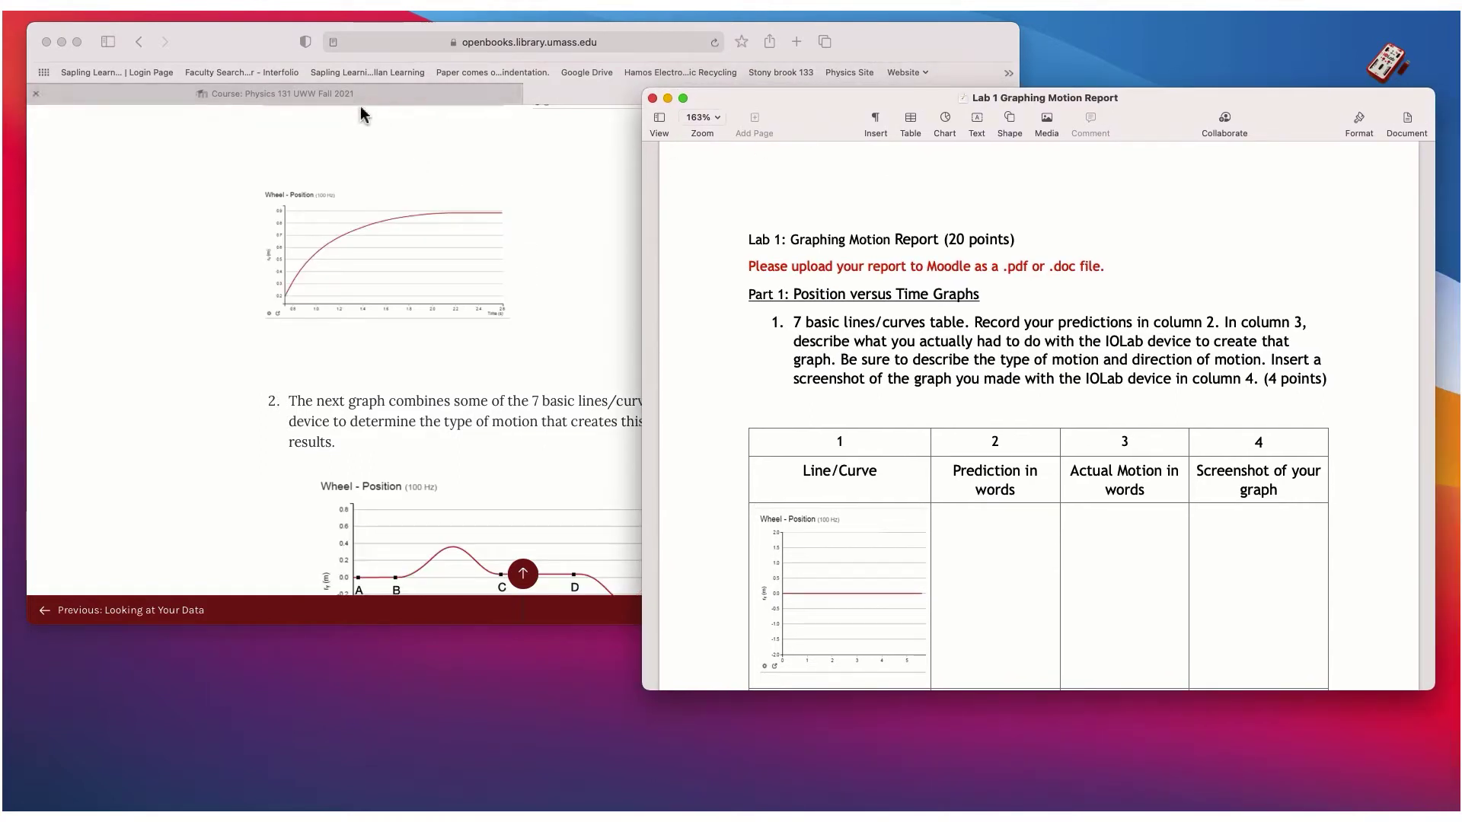
left_click(367, 104)
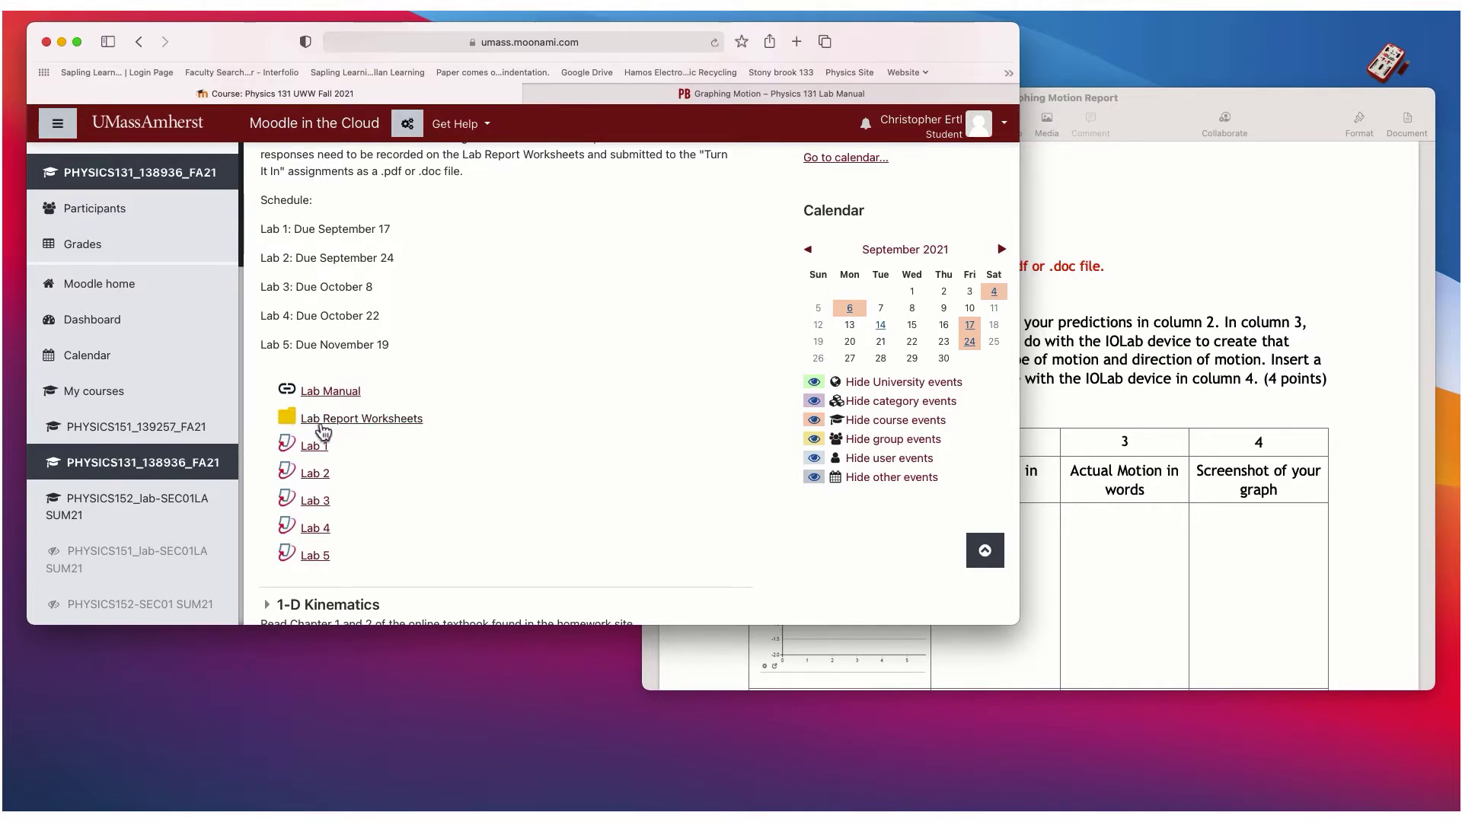
left_click(374, 431)
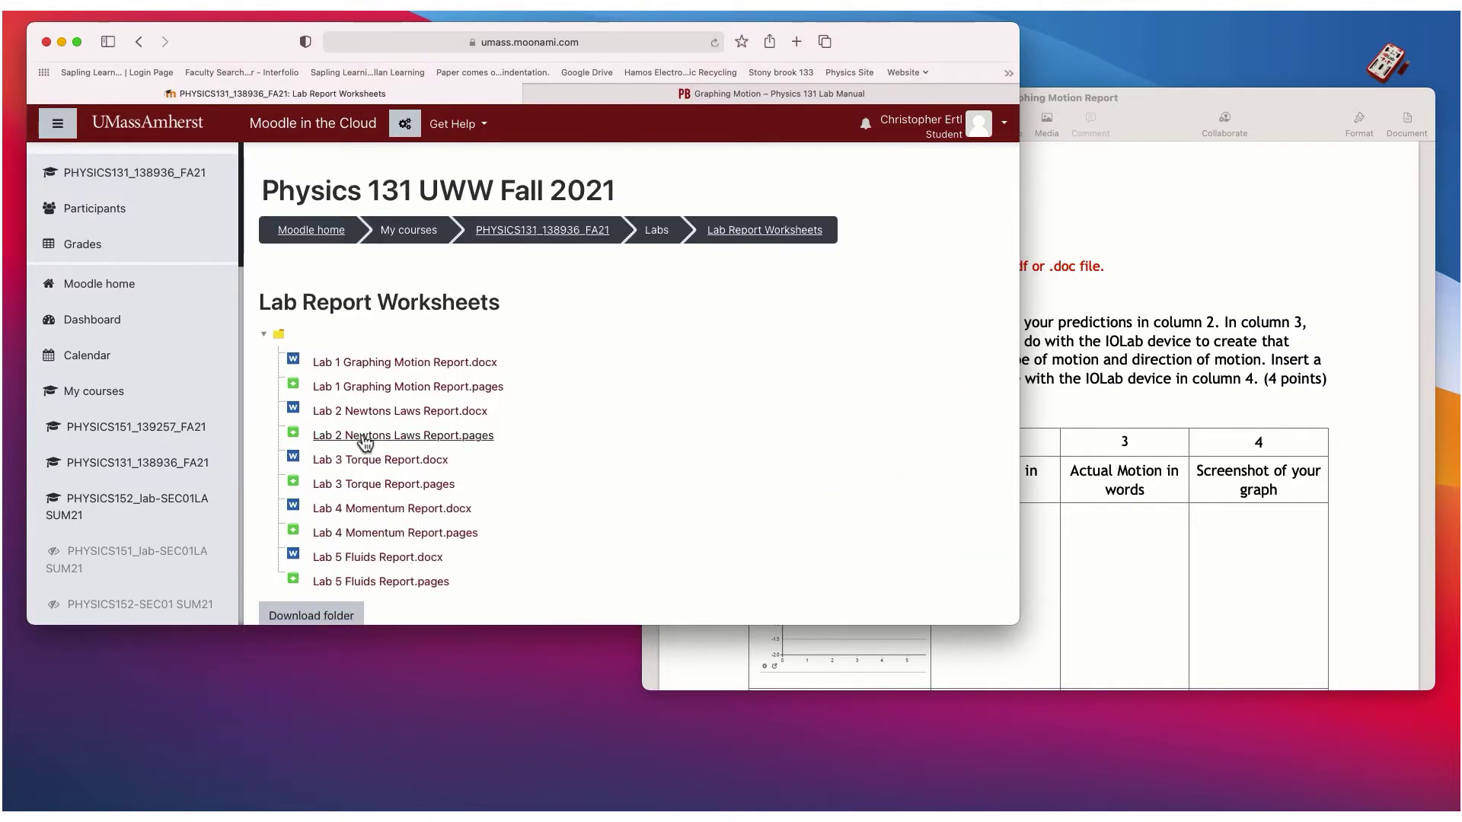
scroll(362, 408, "down", 1)
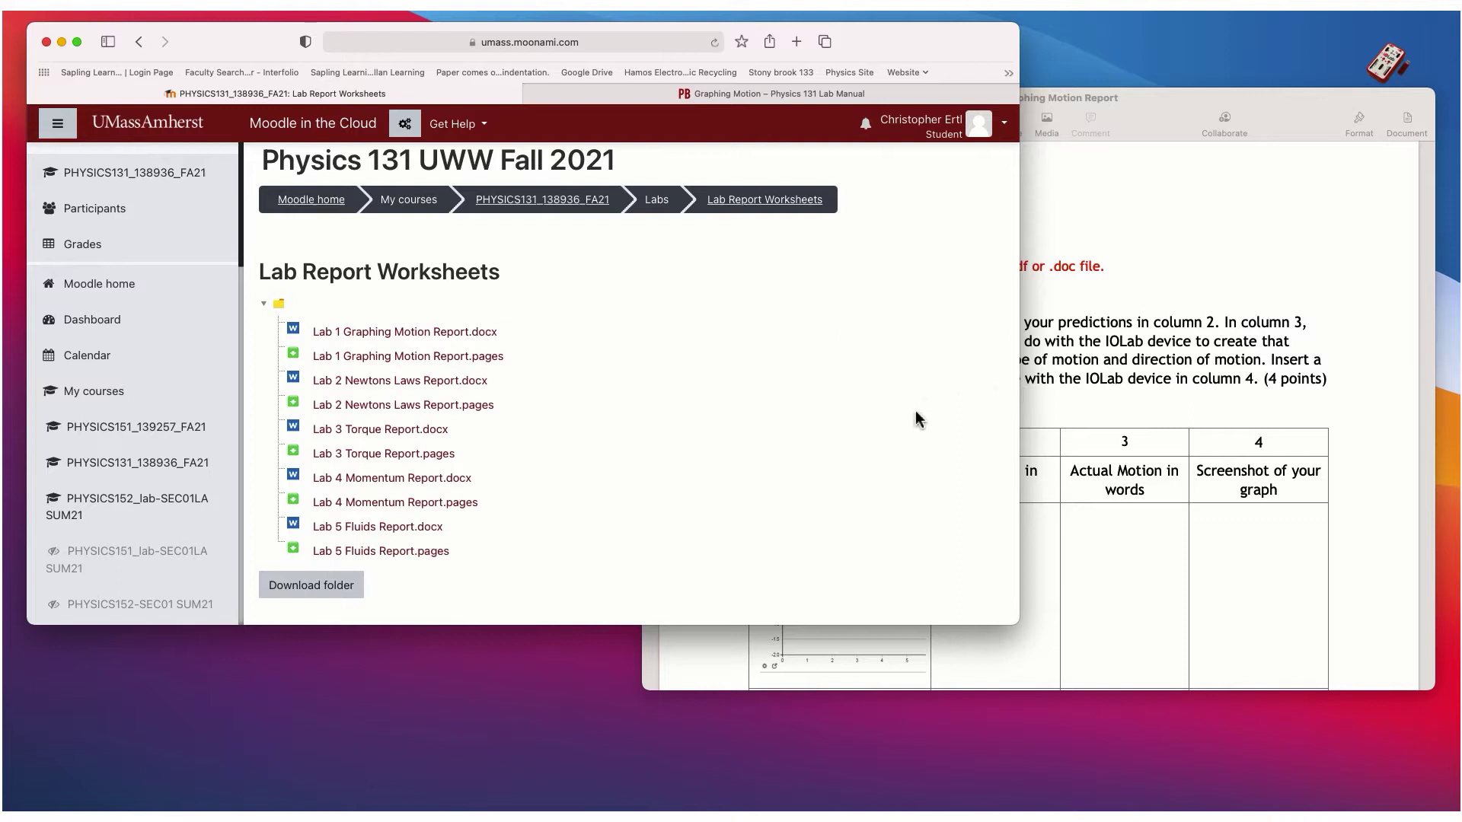
left_click(1040, 380)
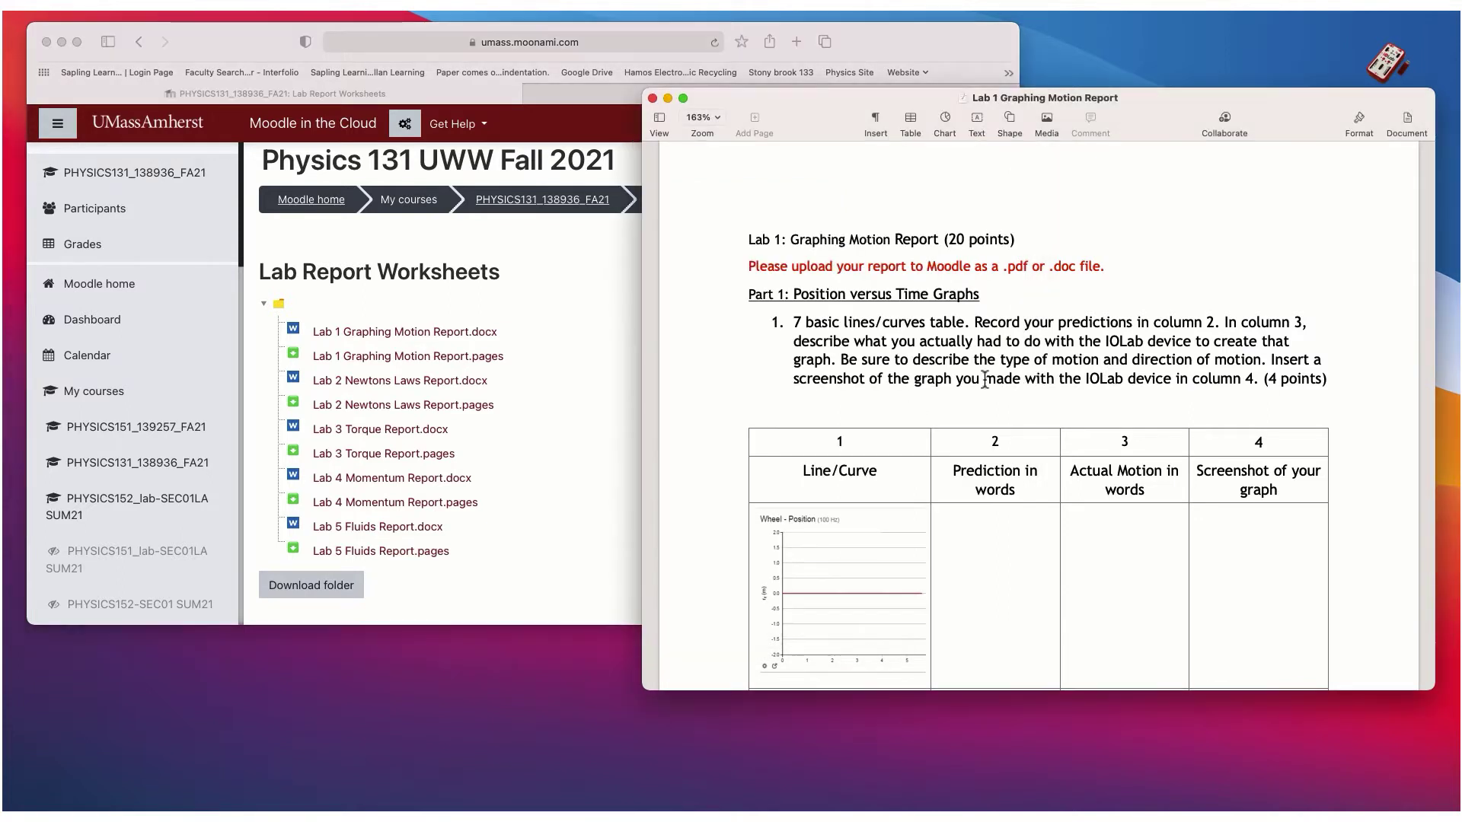
left_click(622, 387)
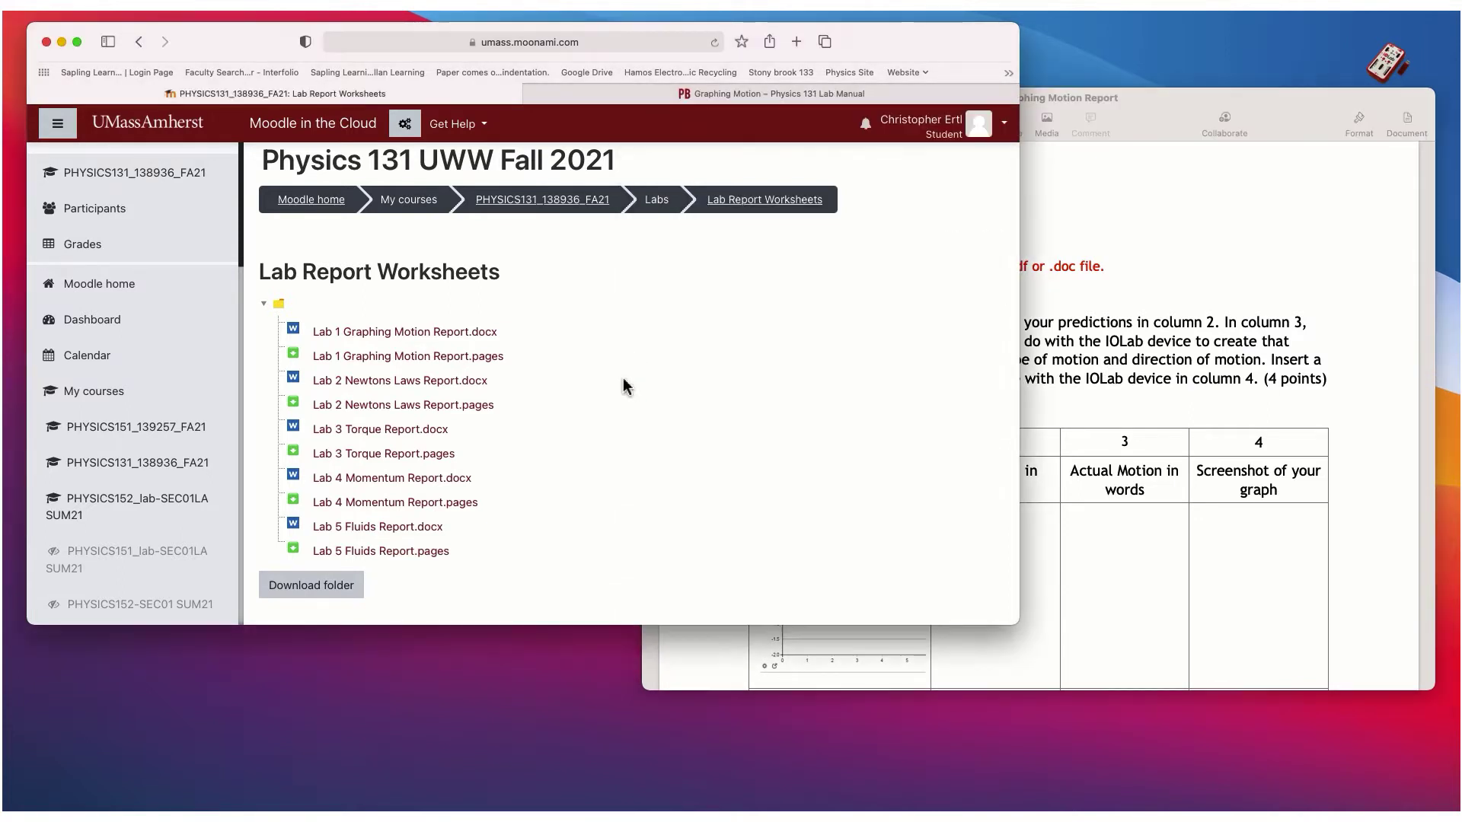
left_click(561, 212)
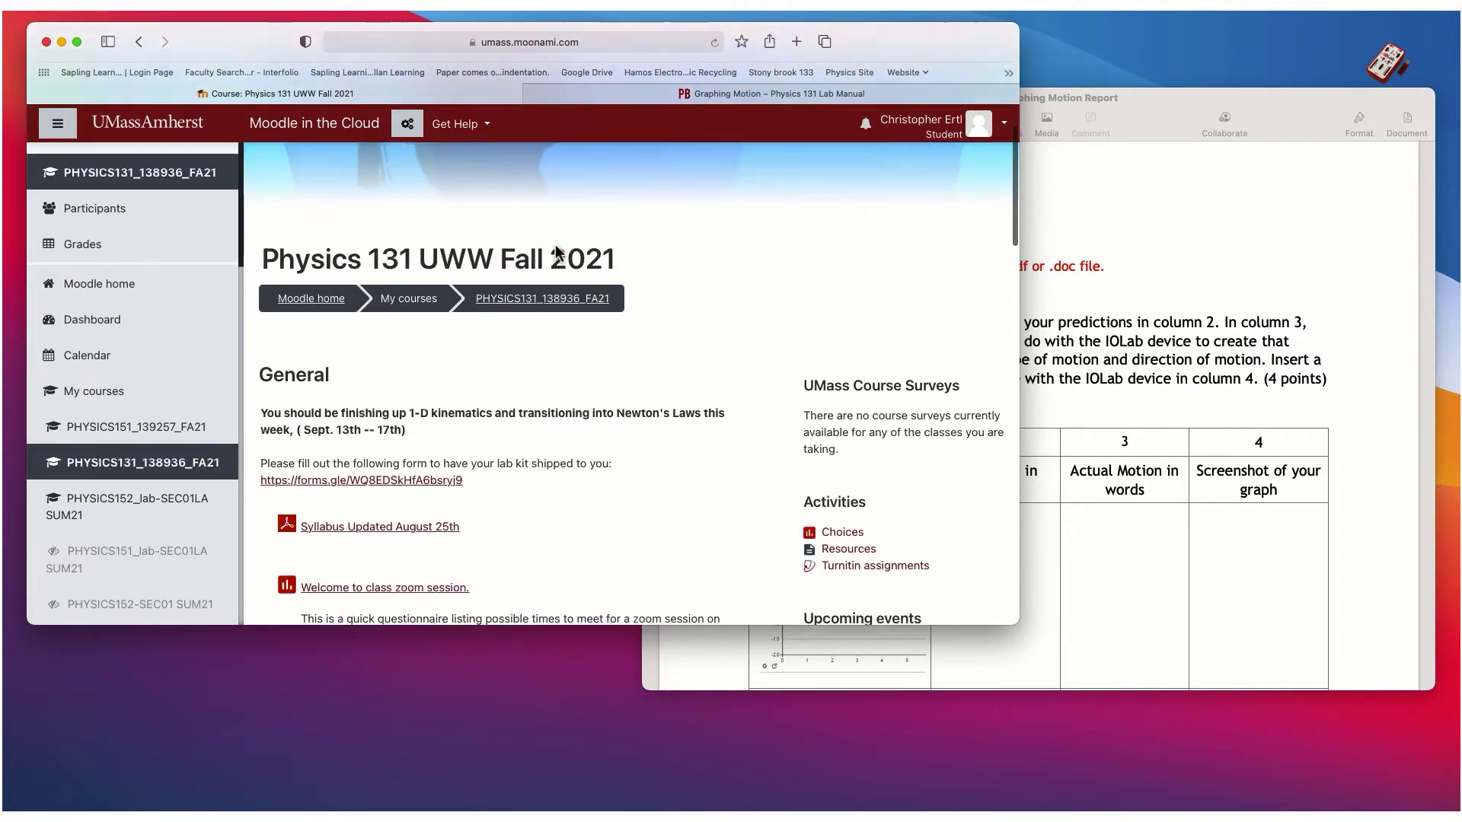
scroll(556, 252, "down", 10)
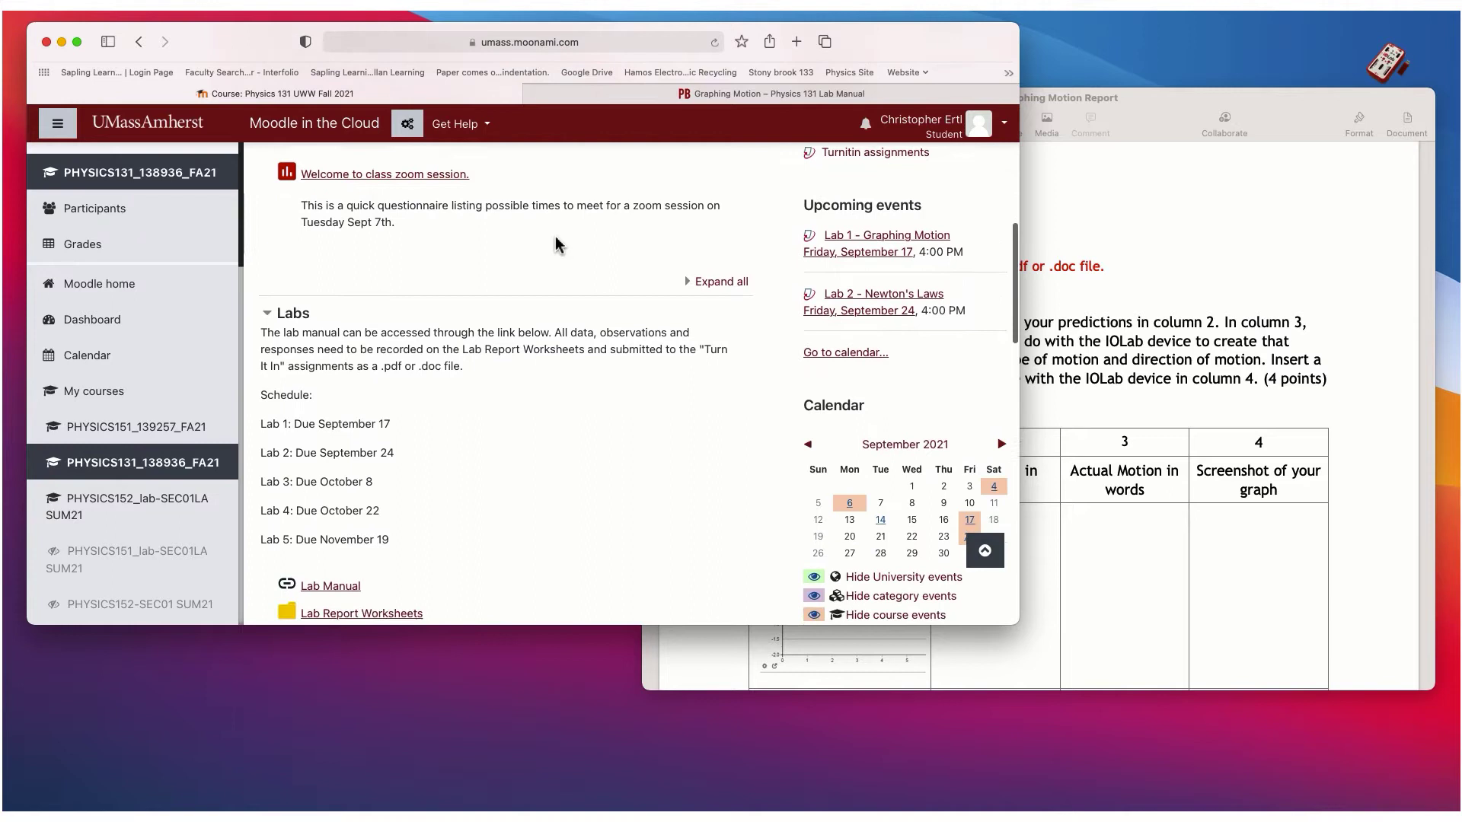
Open the Lab 1 – Graphing Motion Turnitin page, due 17 Sep 2021, and check its empty submissions table.
scroll(557, 244, "down", 8)
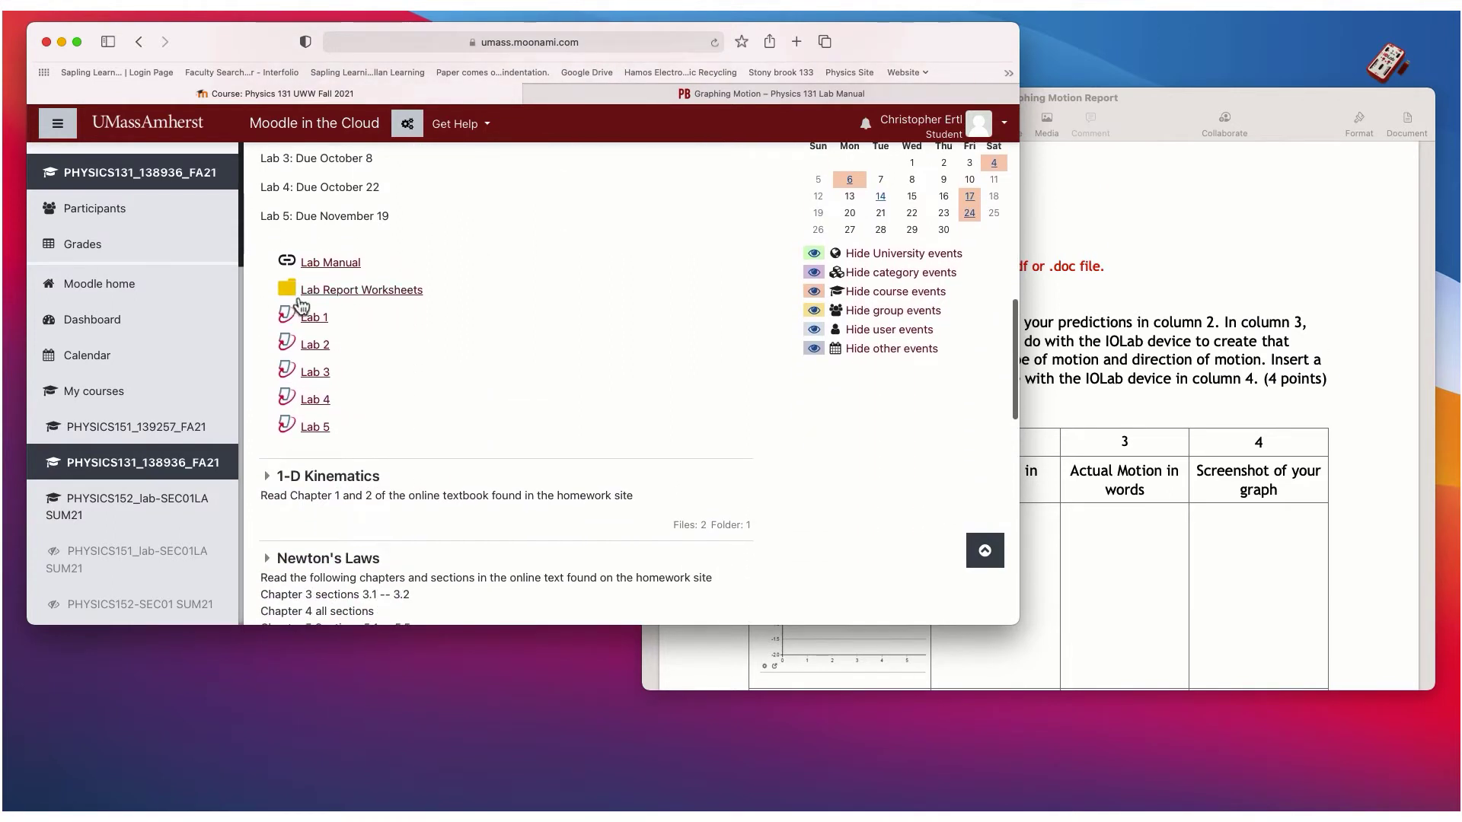
left_click(316, 326)
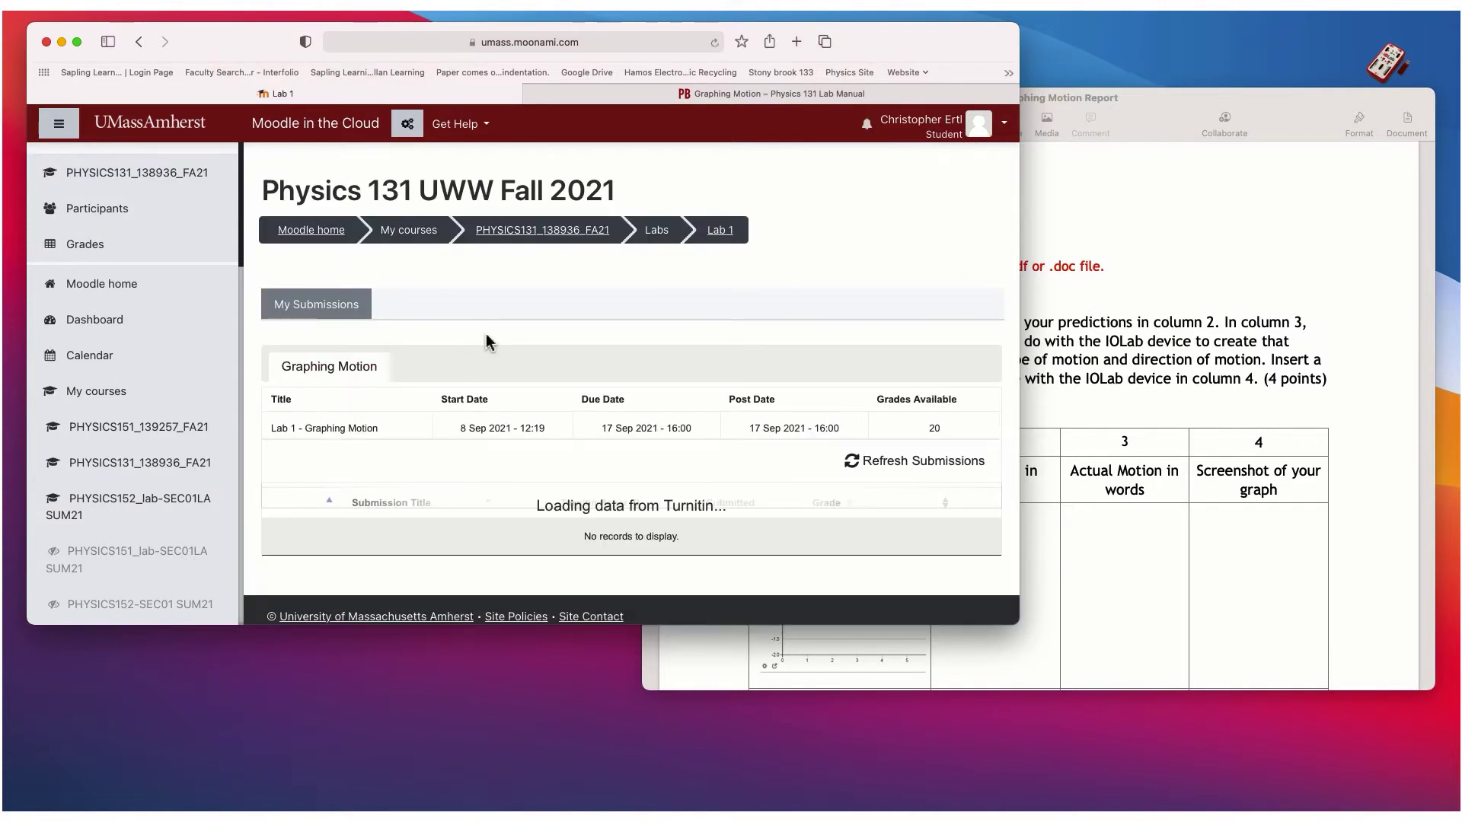
scroll(609, 303, "down", 3)
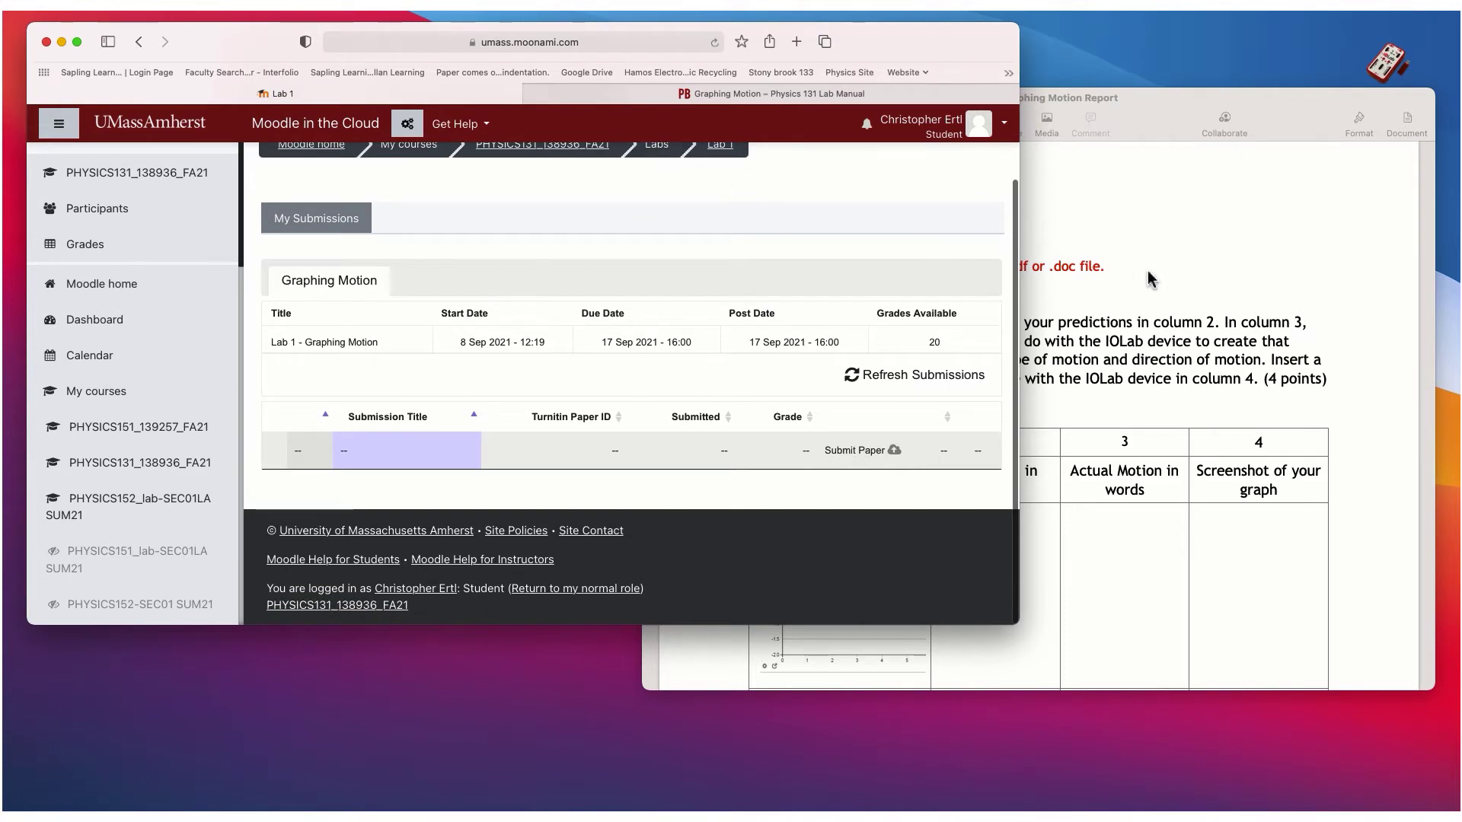
left_click(1182, 348)
Review the Graphing Motion example graphs, then scroll the report to its four-column Part 1 prediction table.
left_click(583, 92)
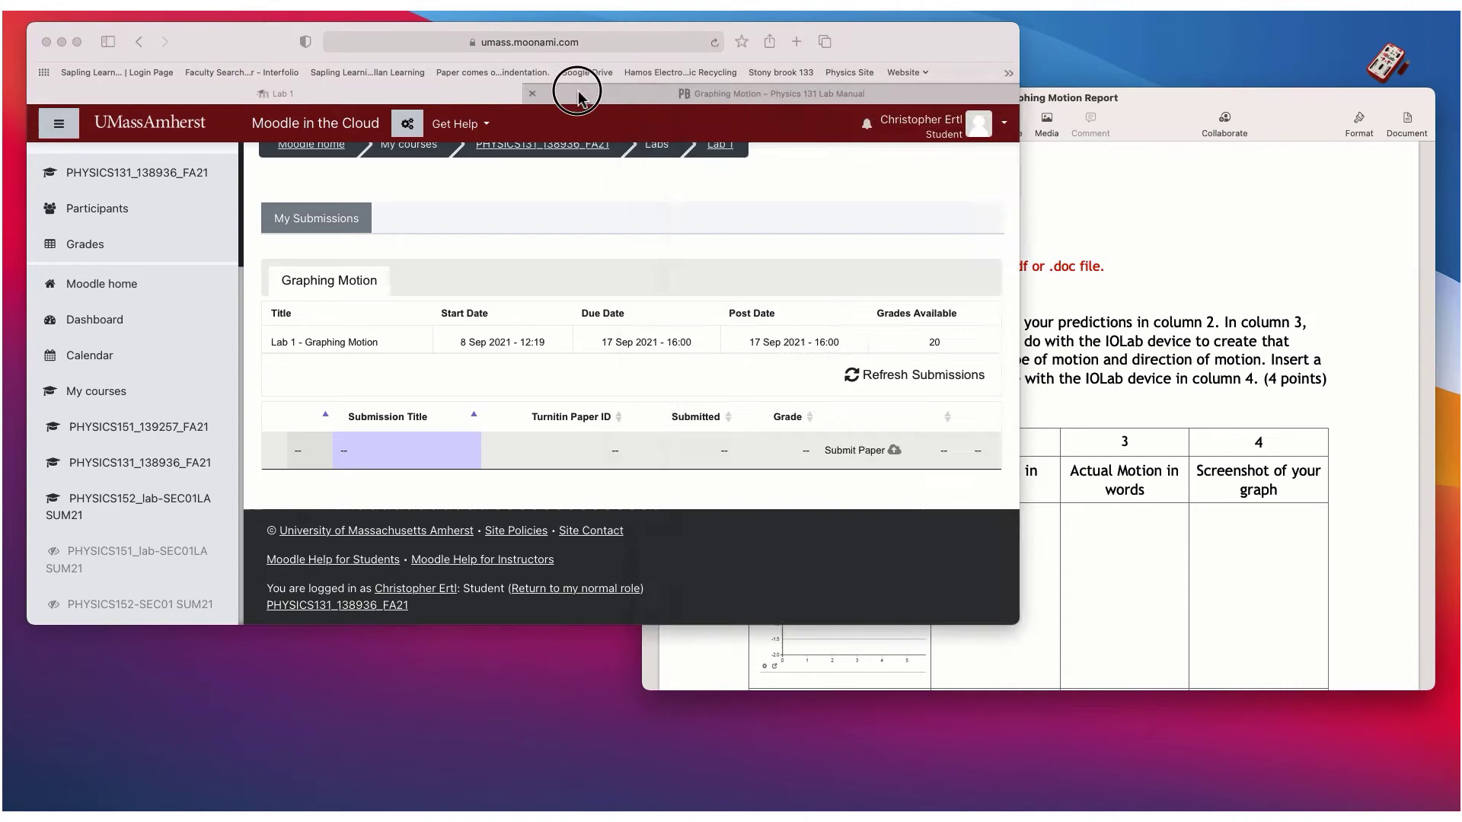
scroll(545, 284, "down", 5)
scroll(545, 284, "up", 10)
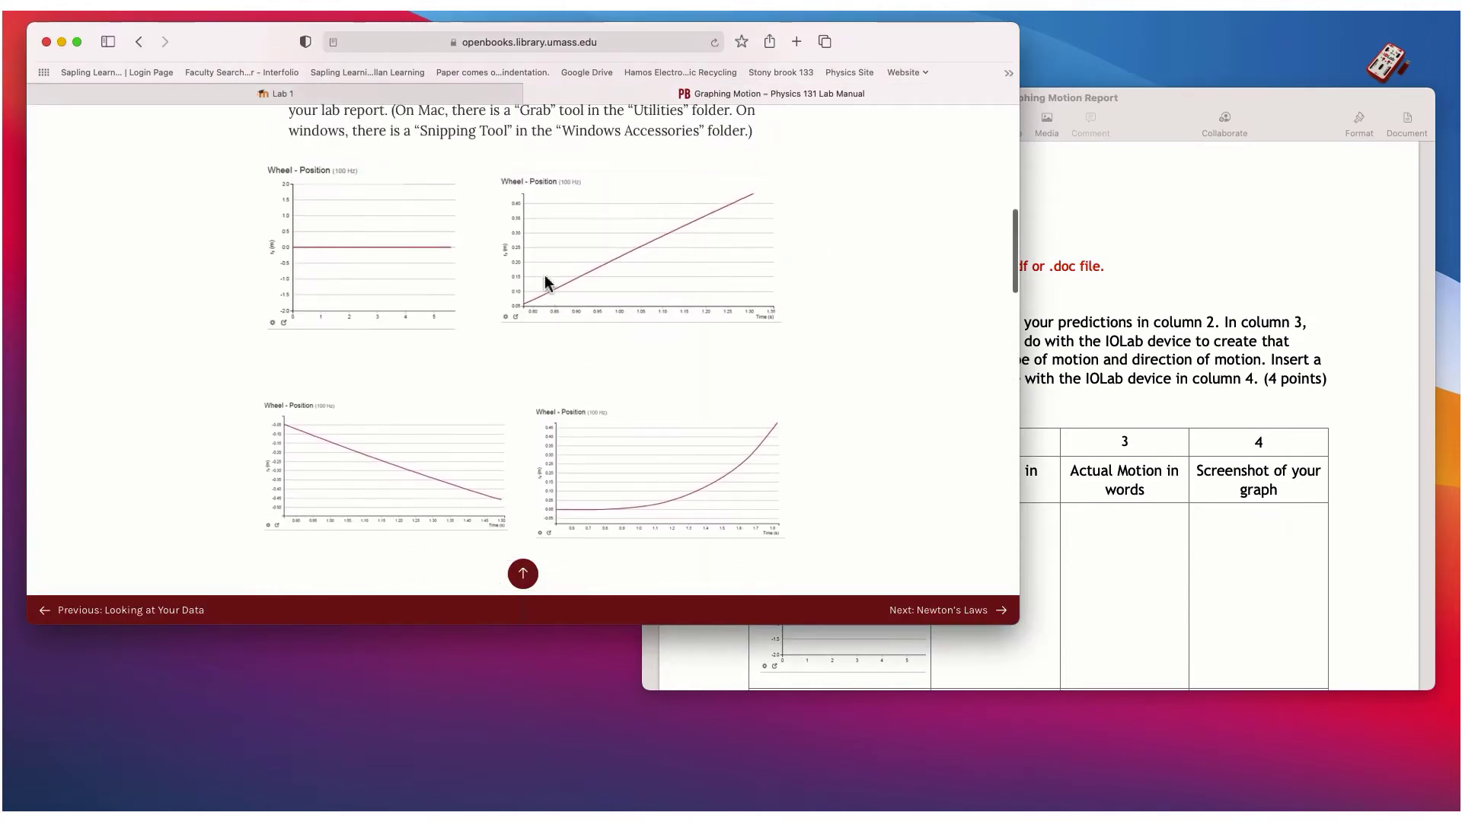
scroll(409, 260, "down", 6)
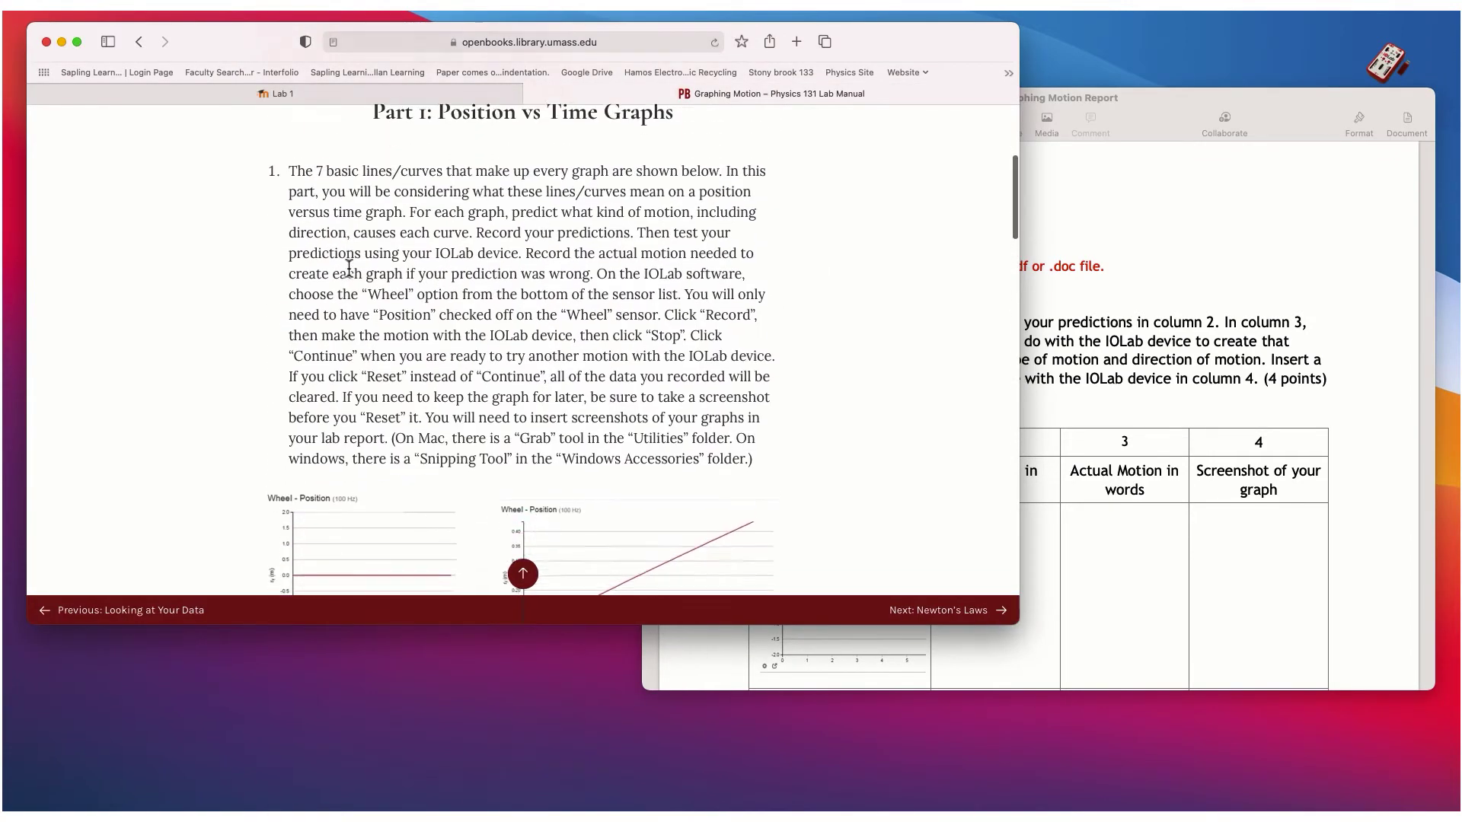
scroll(367, 234, "down", 5)
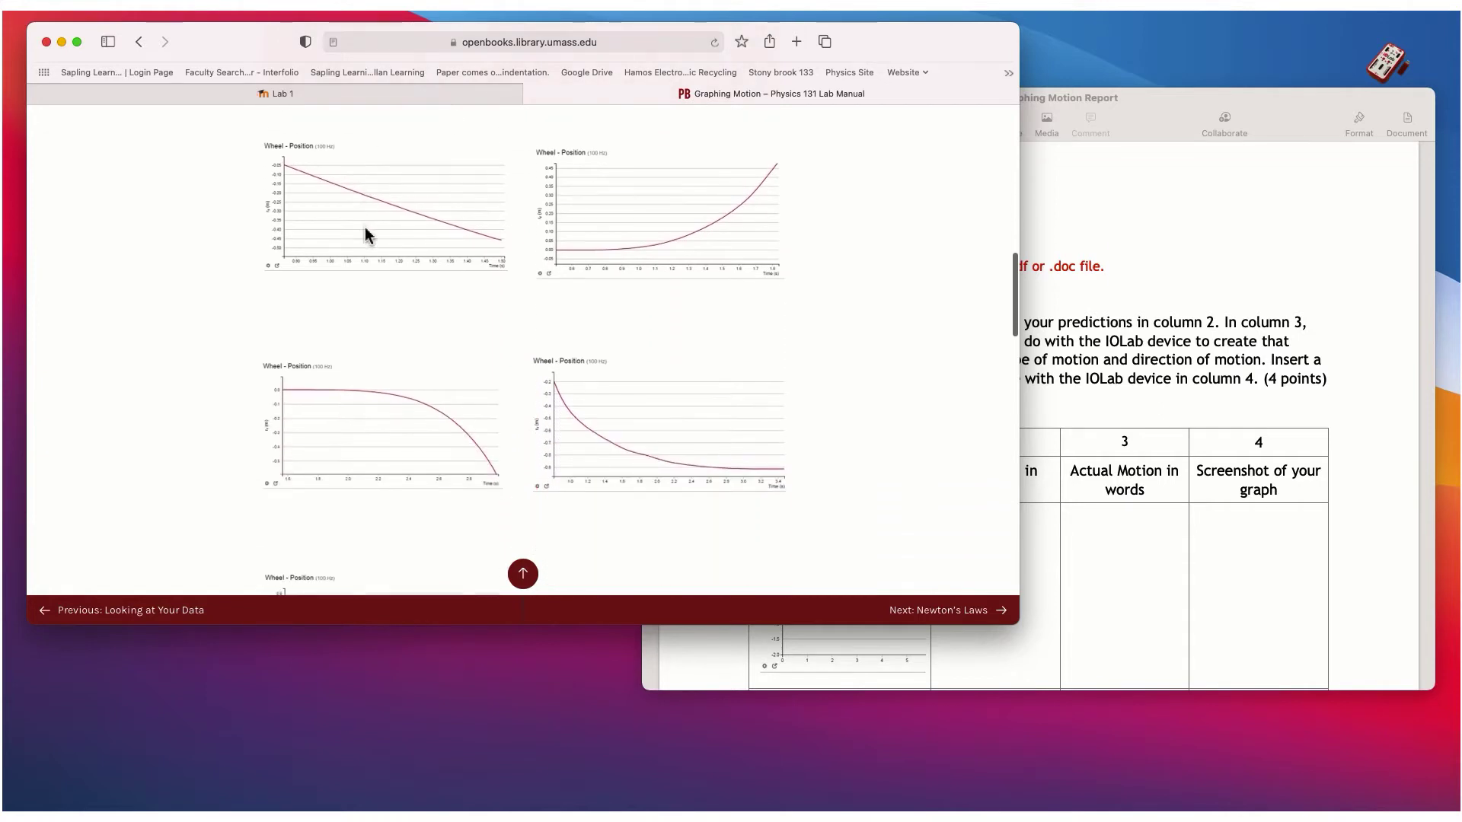
left_click(1124, 304)
scroll(855, 308, "down", 4)
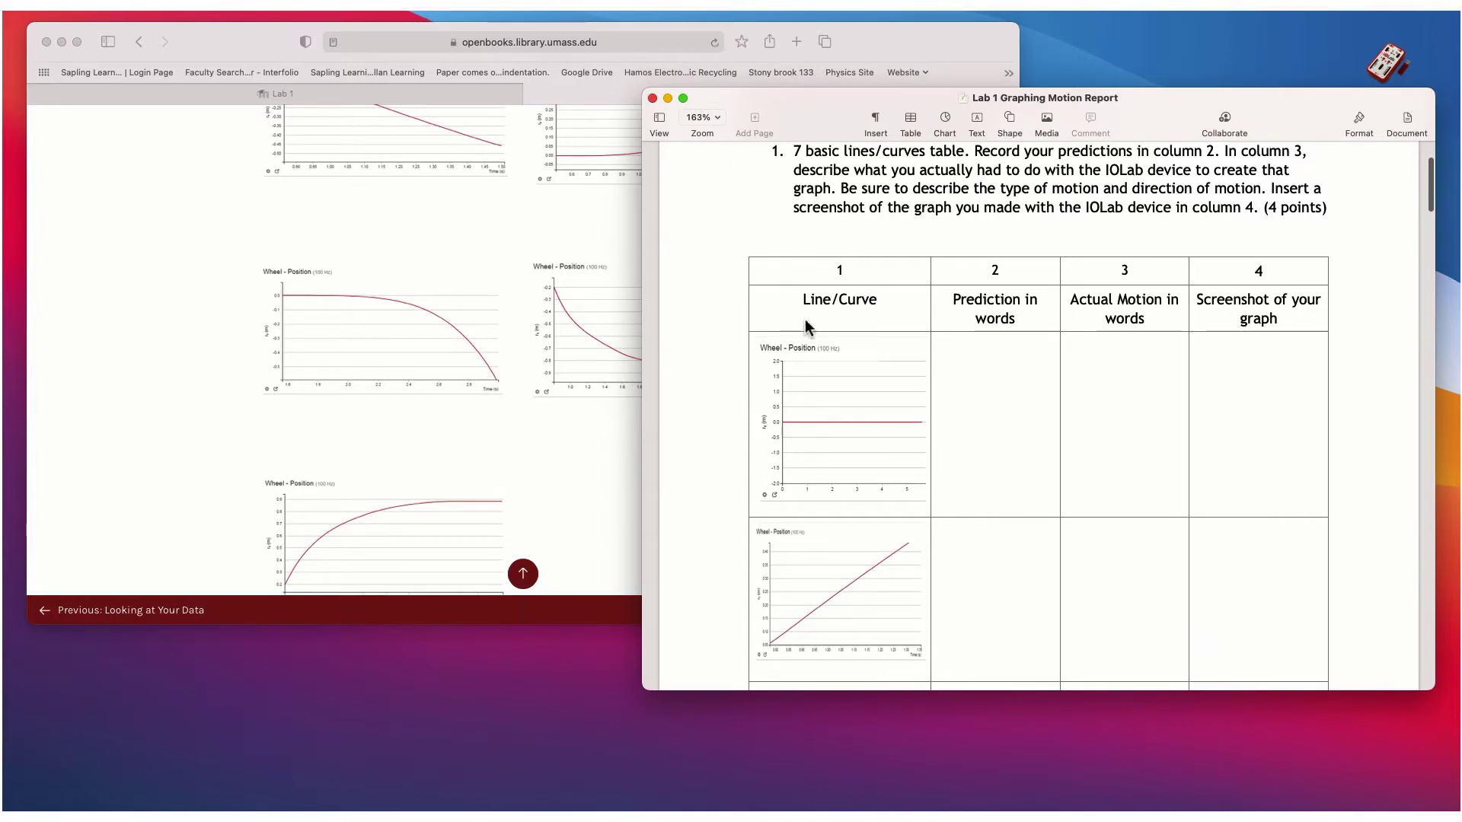
scroll(816, 372, "down", 3)
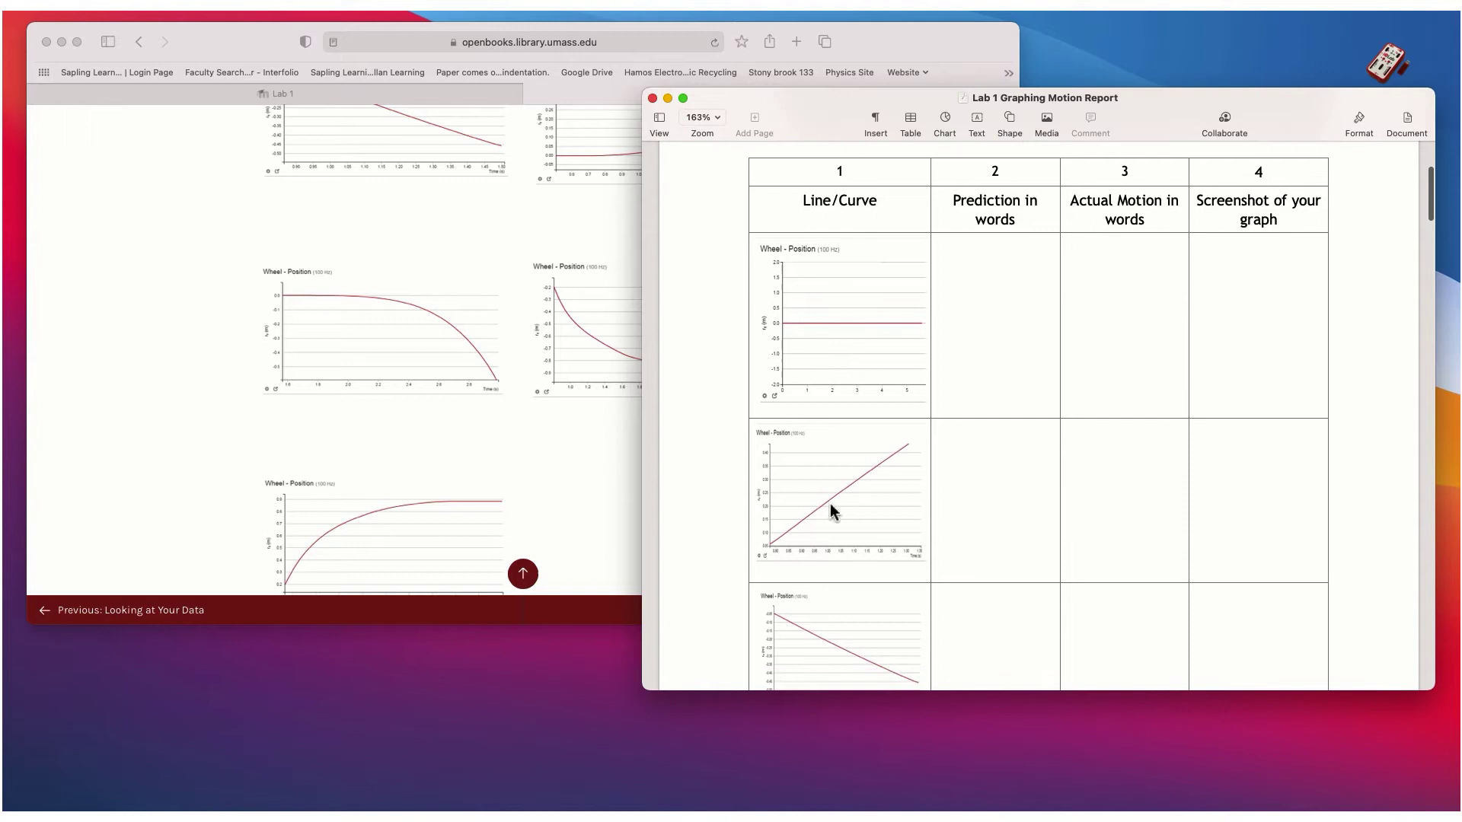
left_click(990, 287)
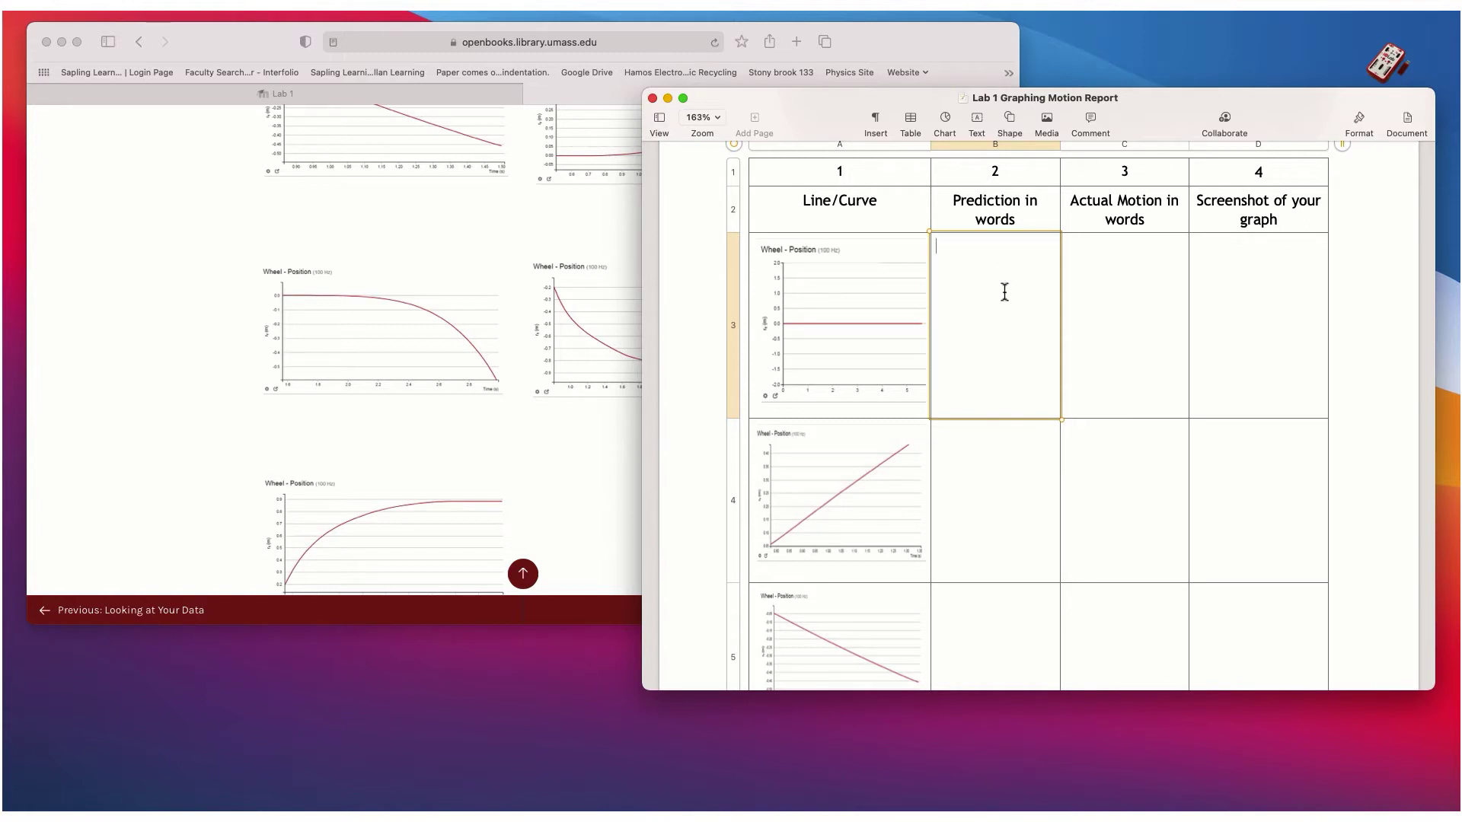
left_click(1055, 290)
left_click(1119, 274)
left_click(1119, 272)
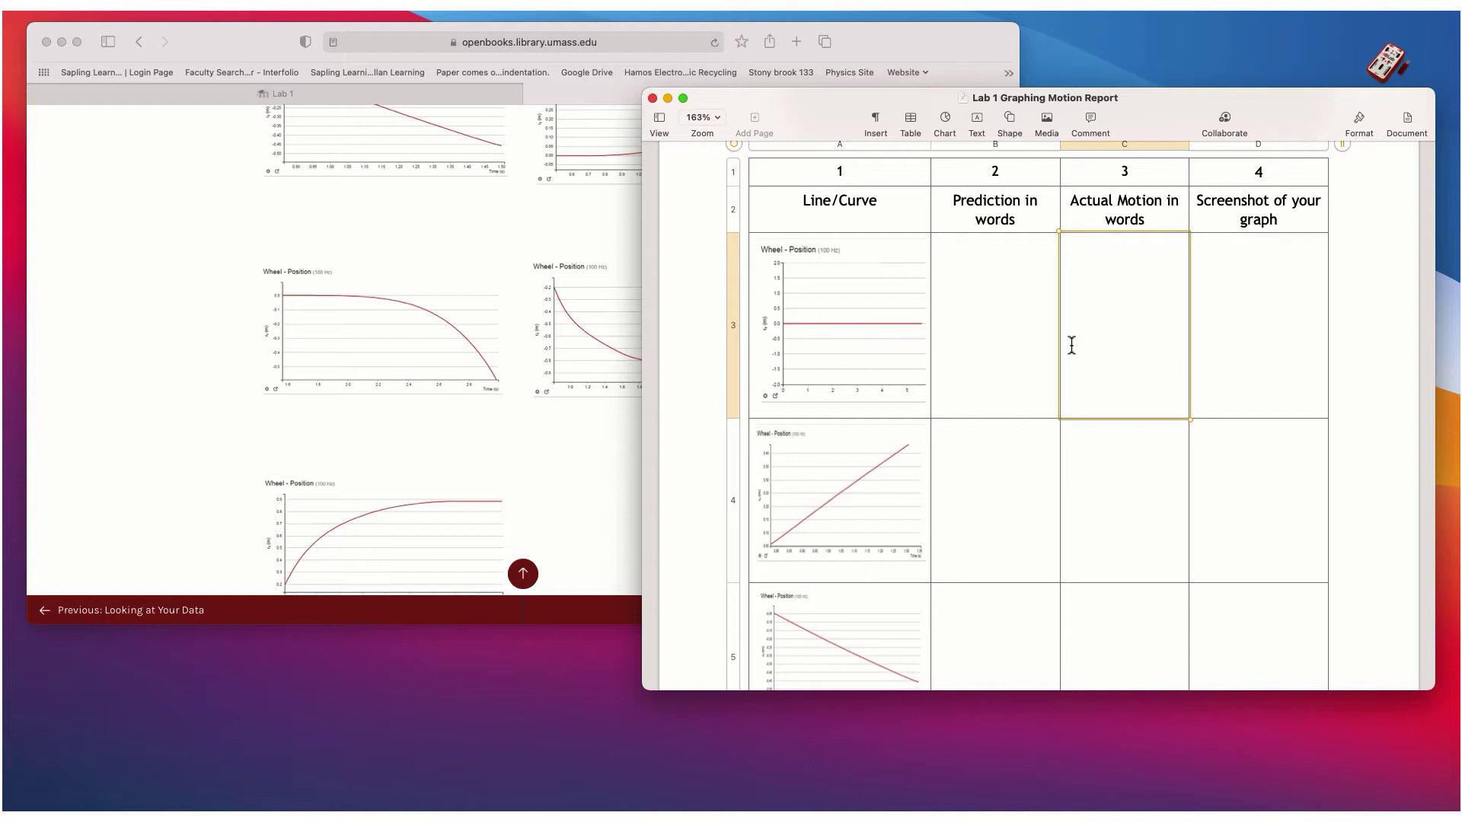
double_click(1217, 316)
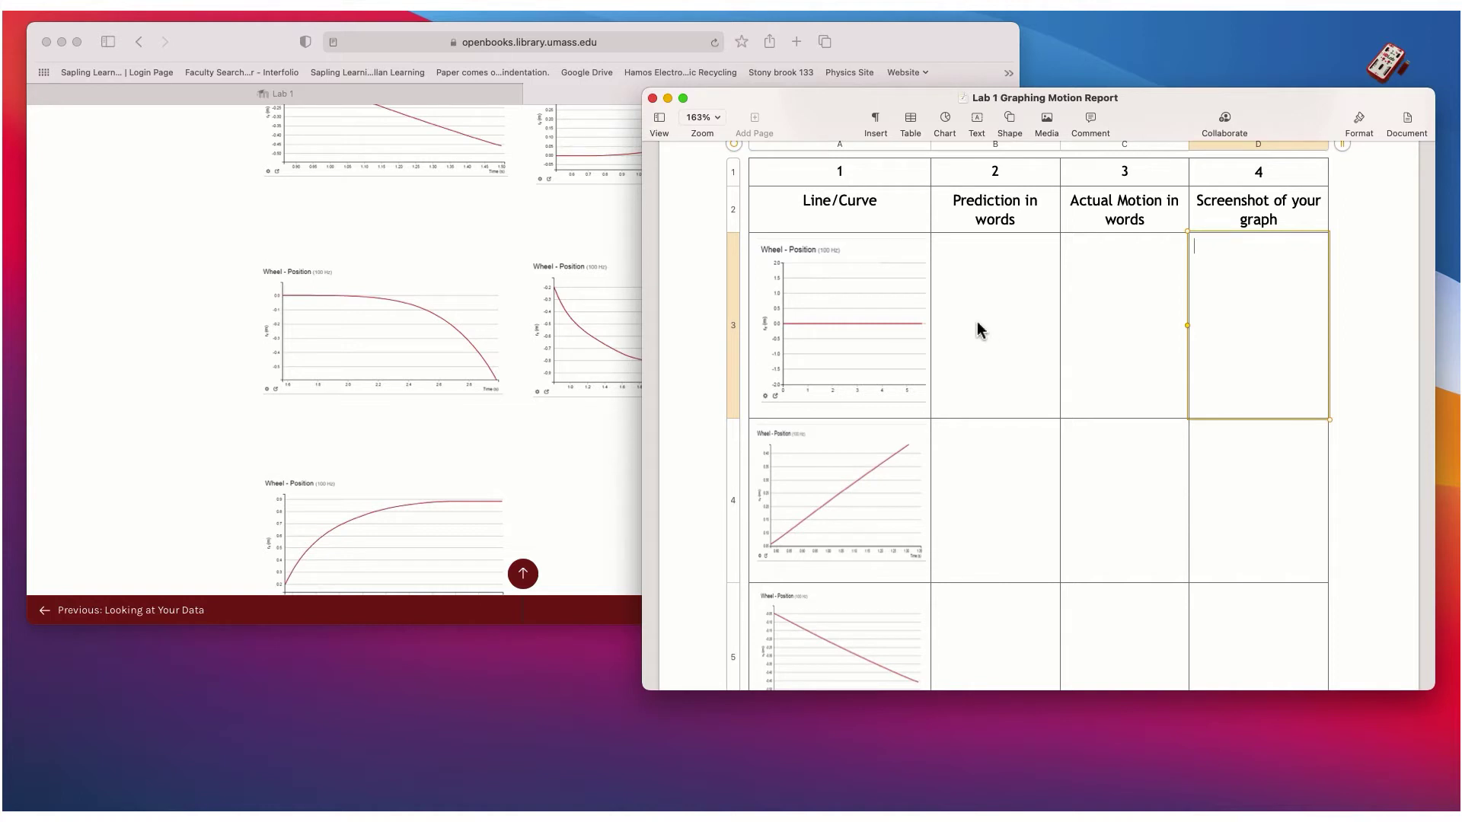
left_click_drag(836, 118, 824, 163)
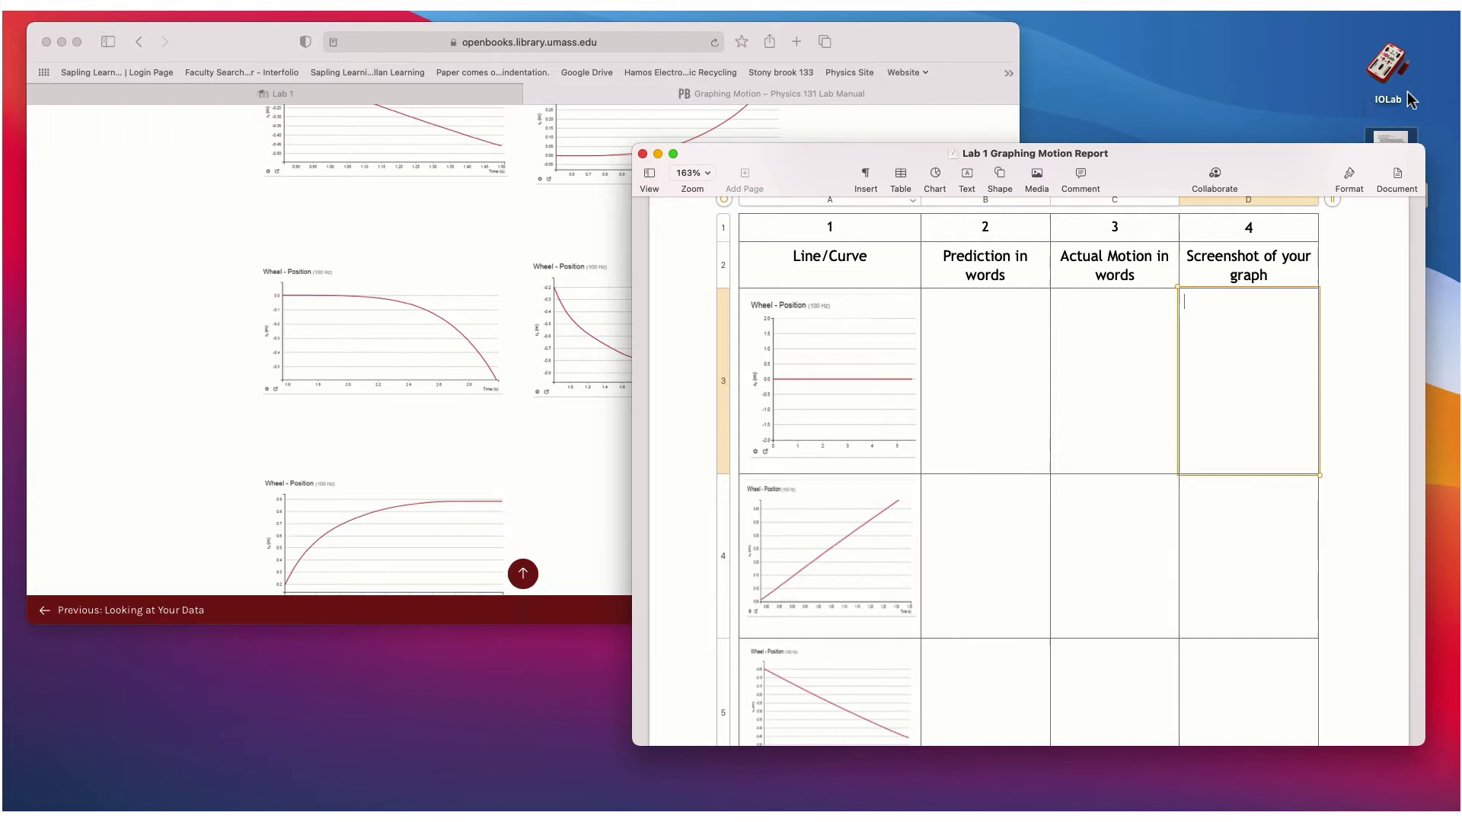
Launch IOLab from the desktop icon and place its window to the right over the report.
double_click(1387, 68)
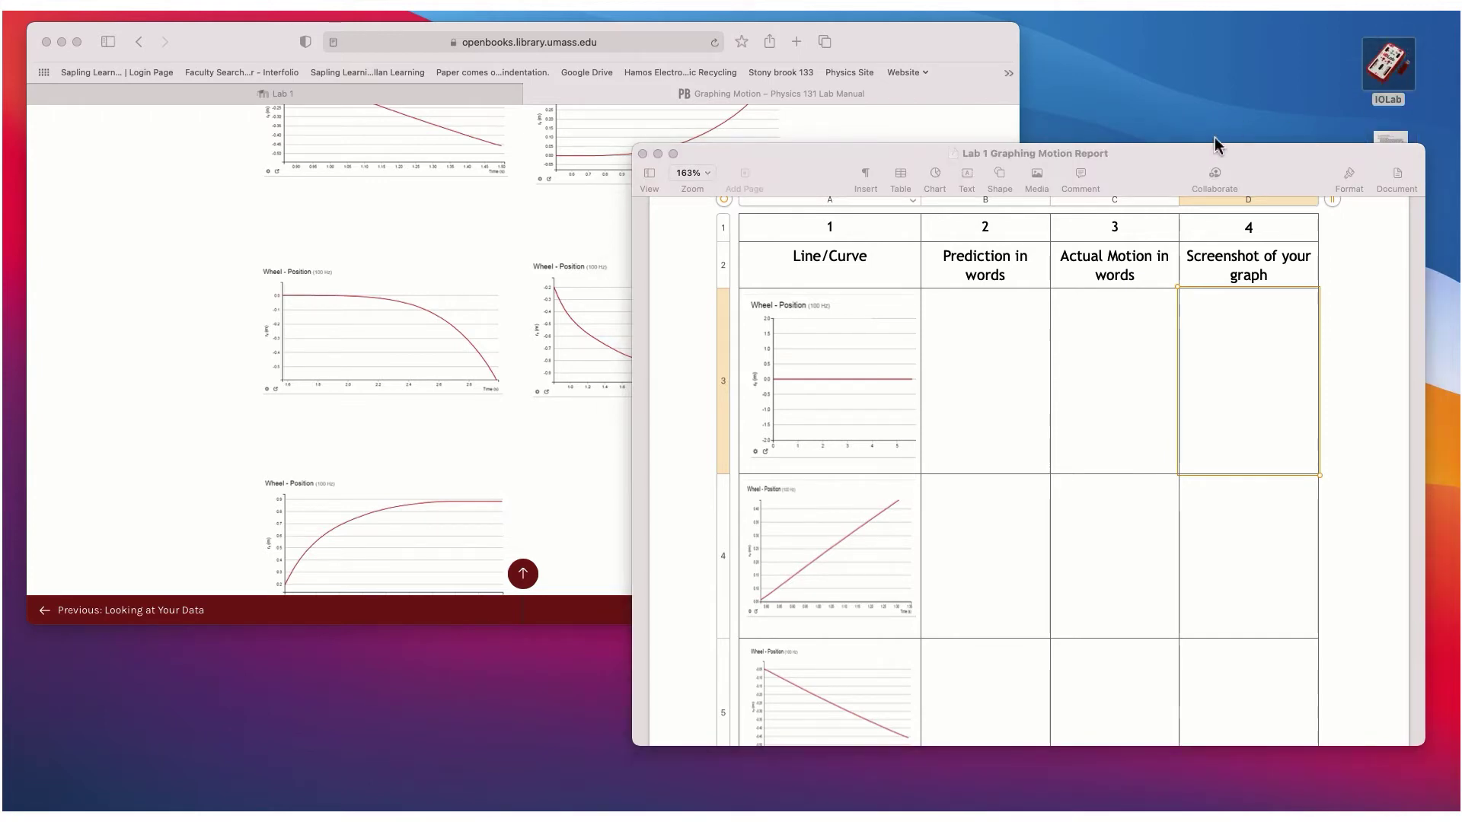
left_click_drag(294, 59, 554, 58)
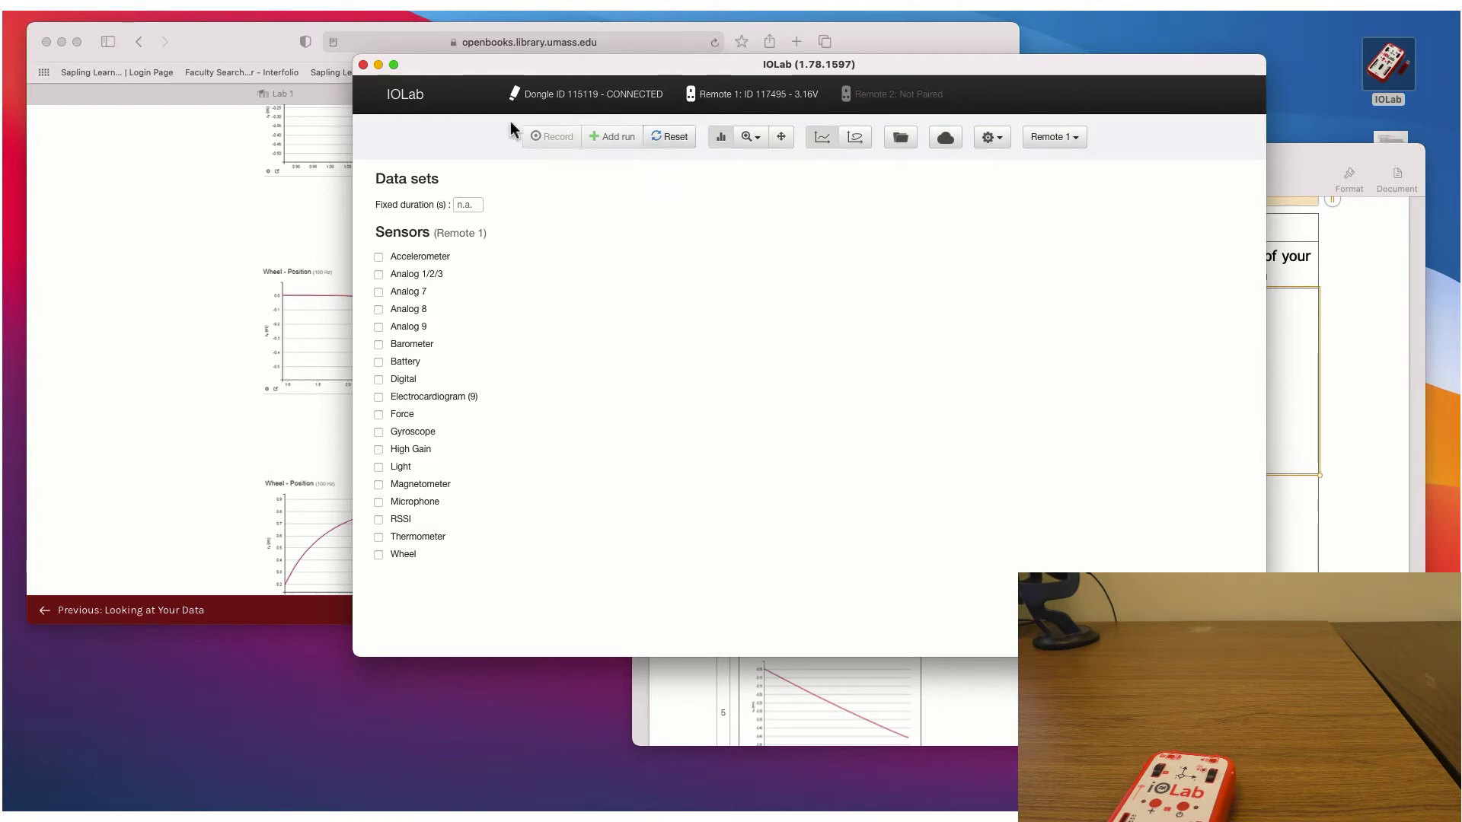
Enable the Wheel sensor and remove its acceleration and velocity graphs, keeping only Position.
left_click(379, 557)
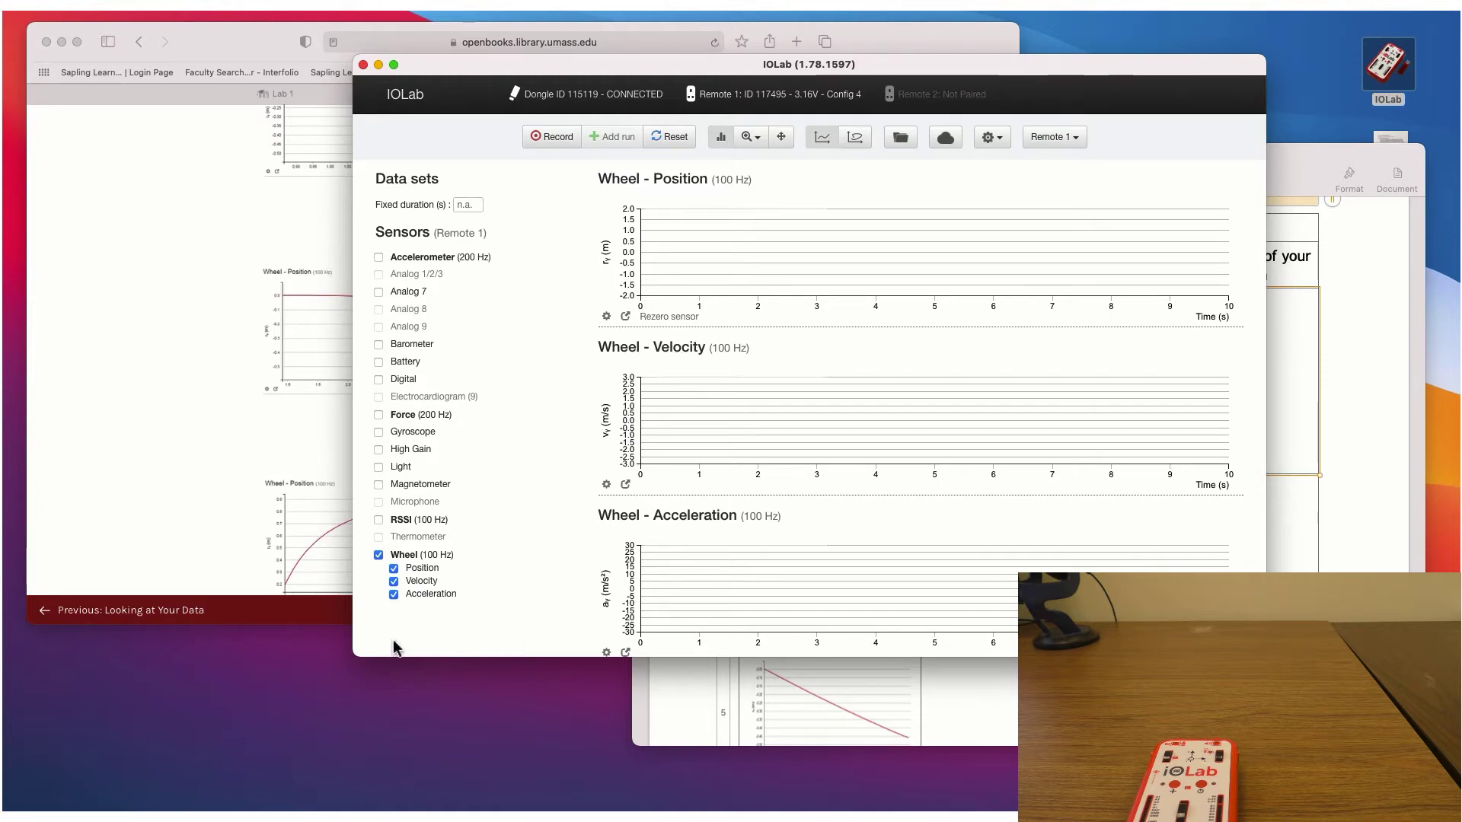
scroll(385, 598, "down", 1)
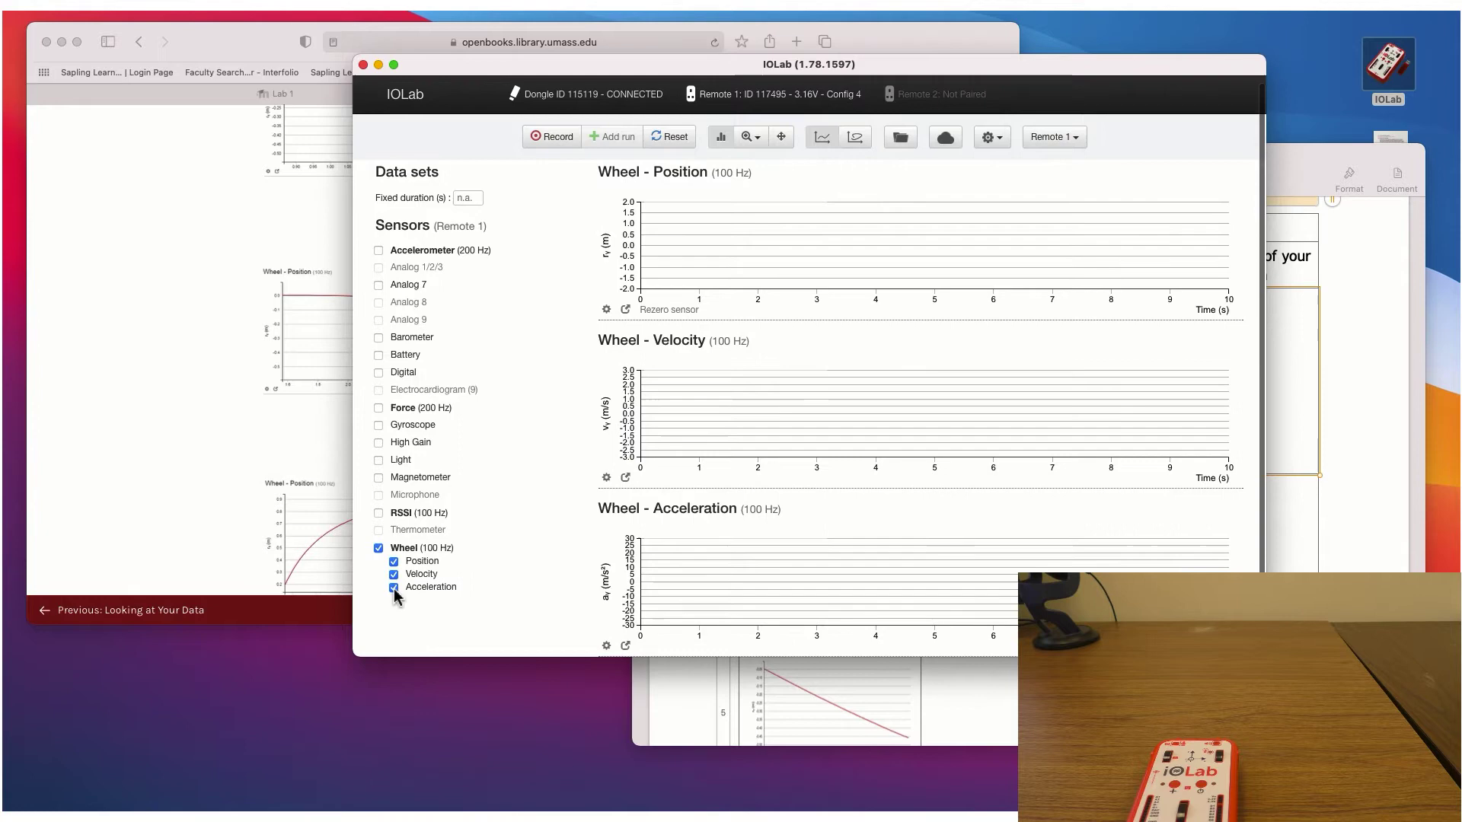
left_click(393, 590)
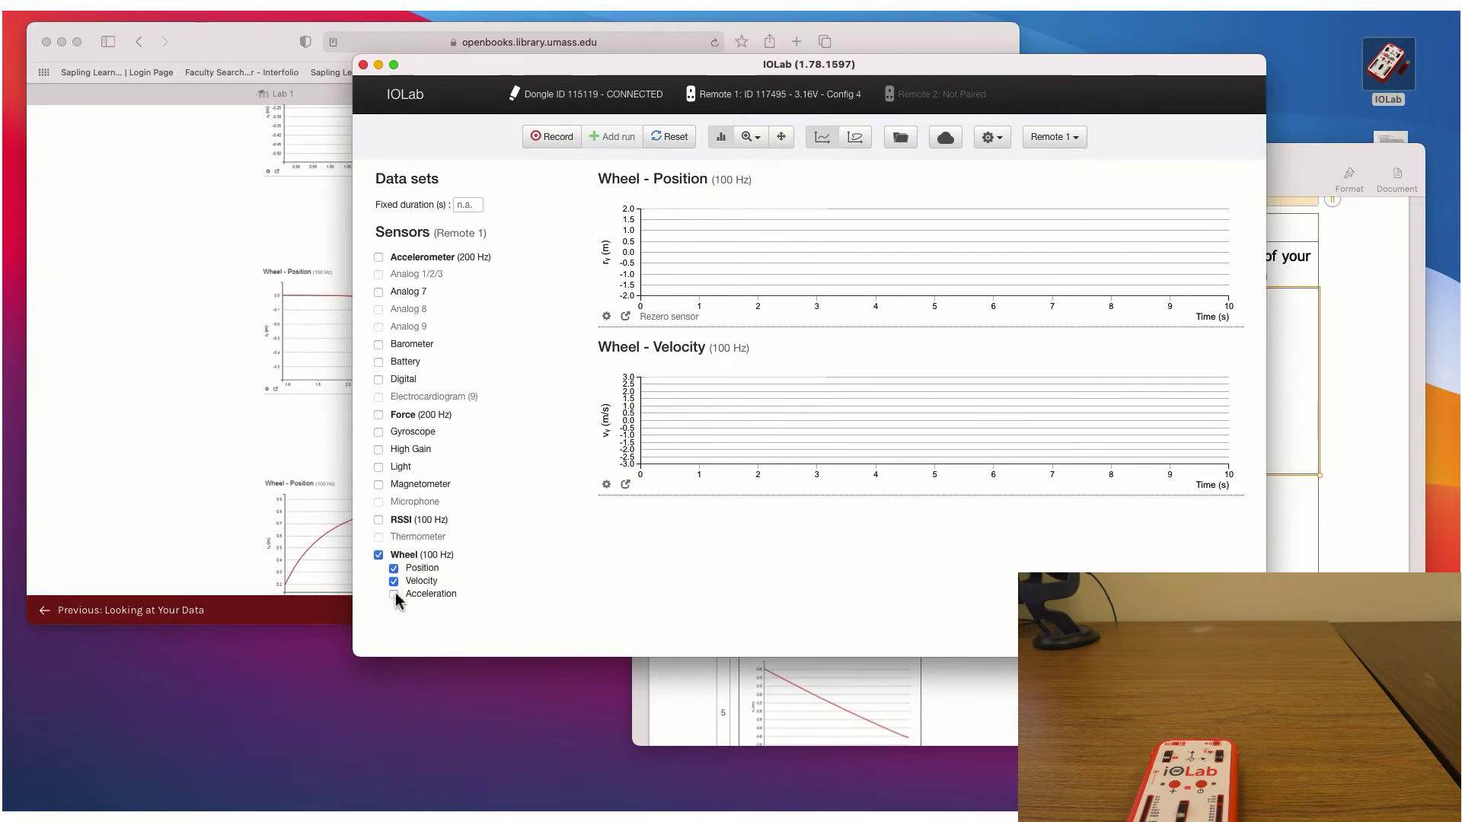
left_click(394, 581)
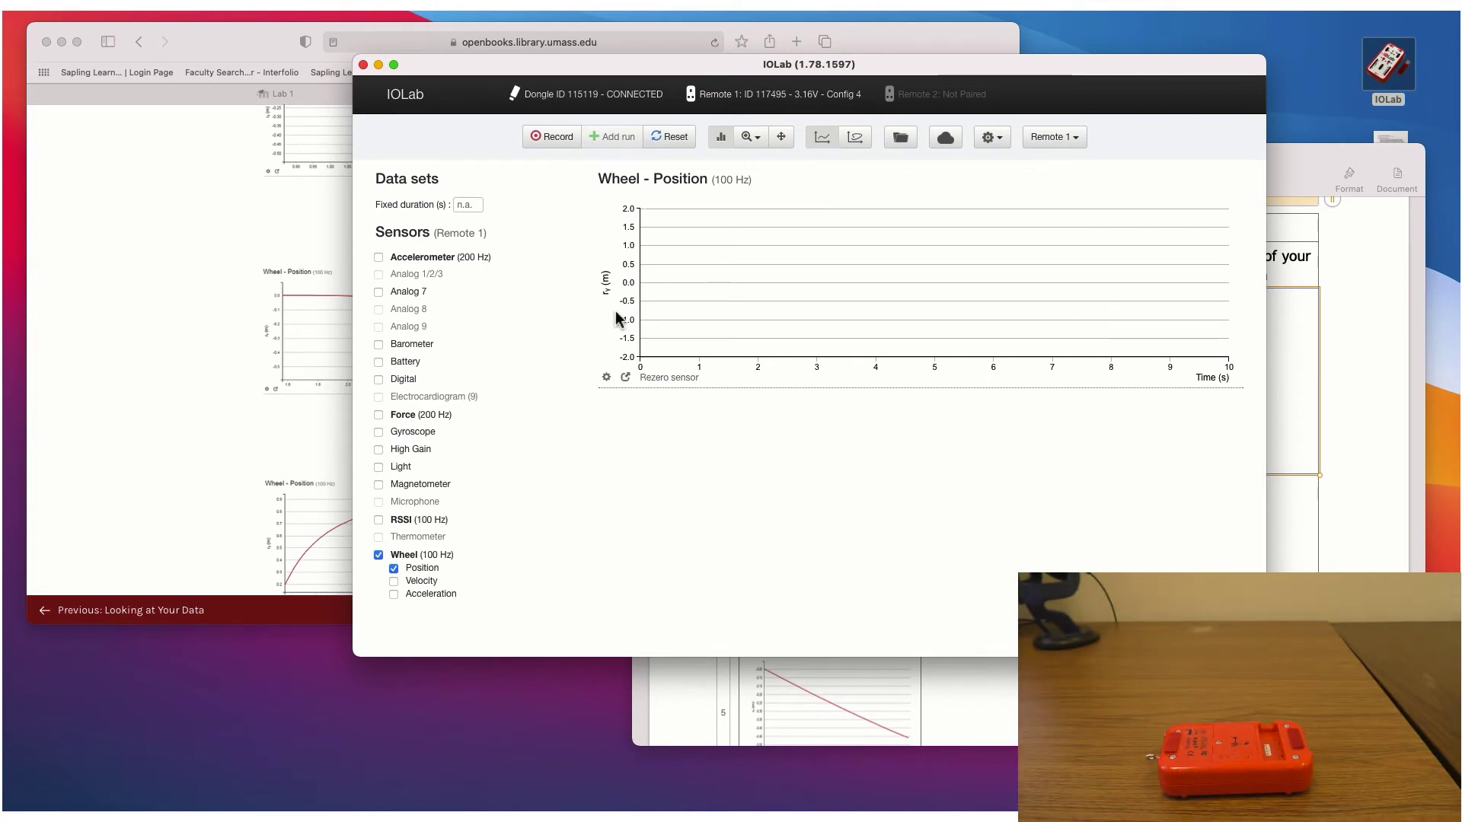
Record a roughly 13-second Wheel–Position run (Run1) while rolling the IOLab device.
left_click(556, 145)
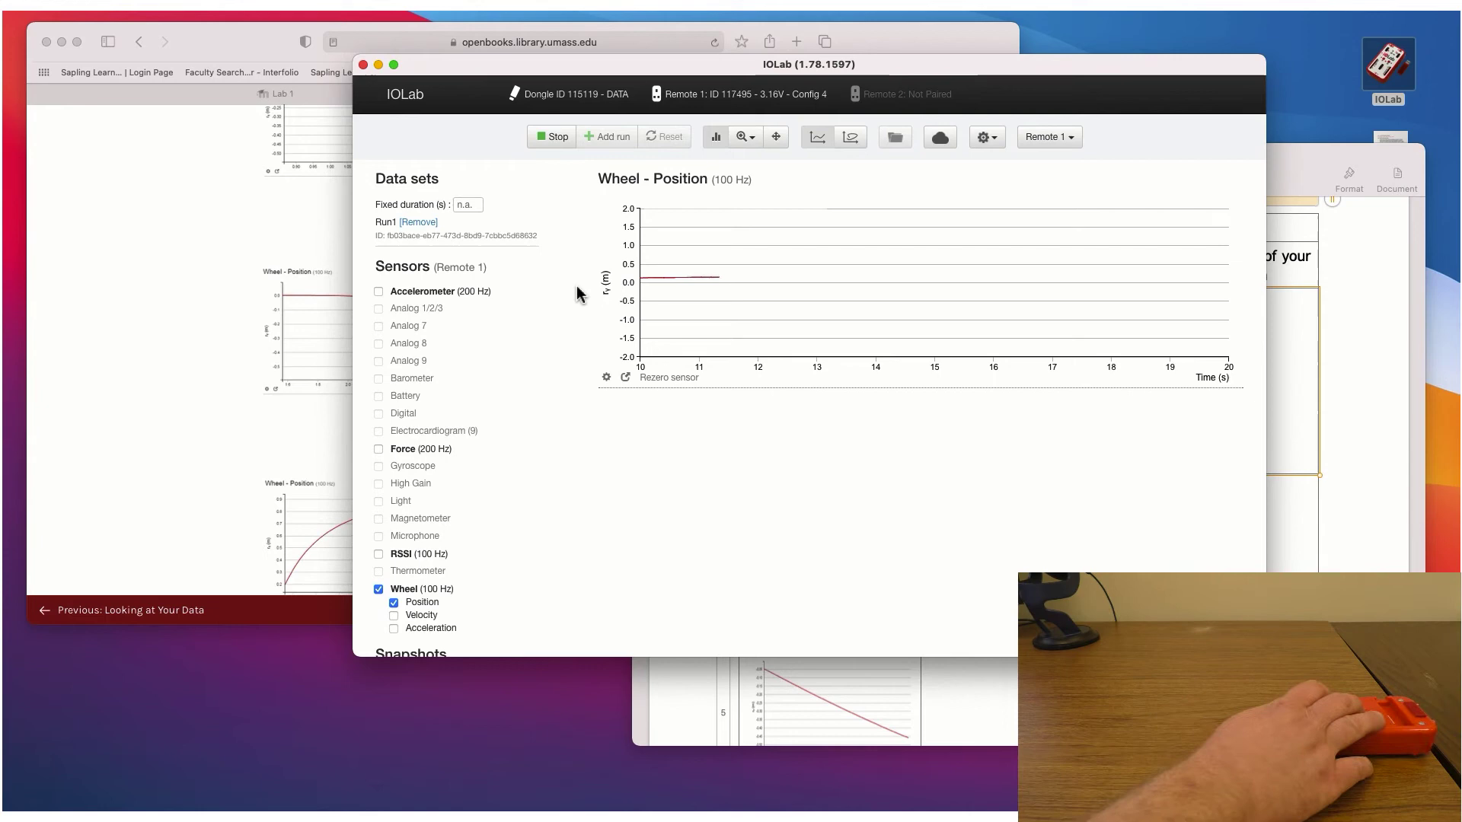
left_click(556, 140)
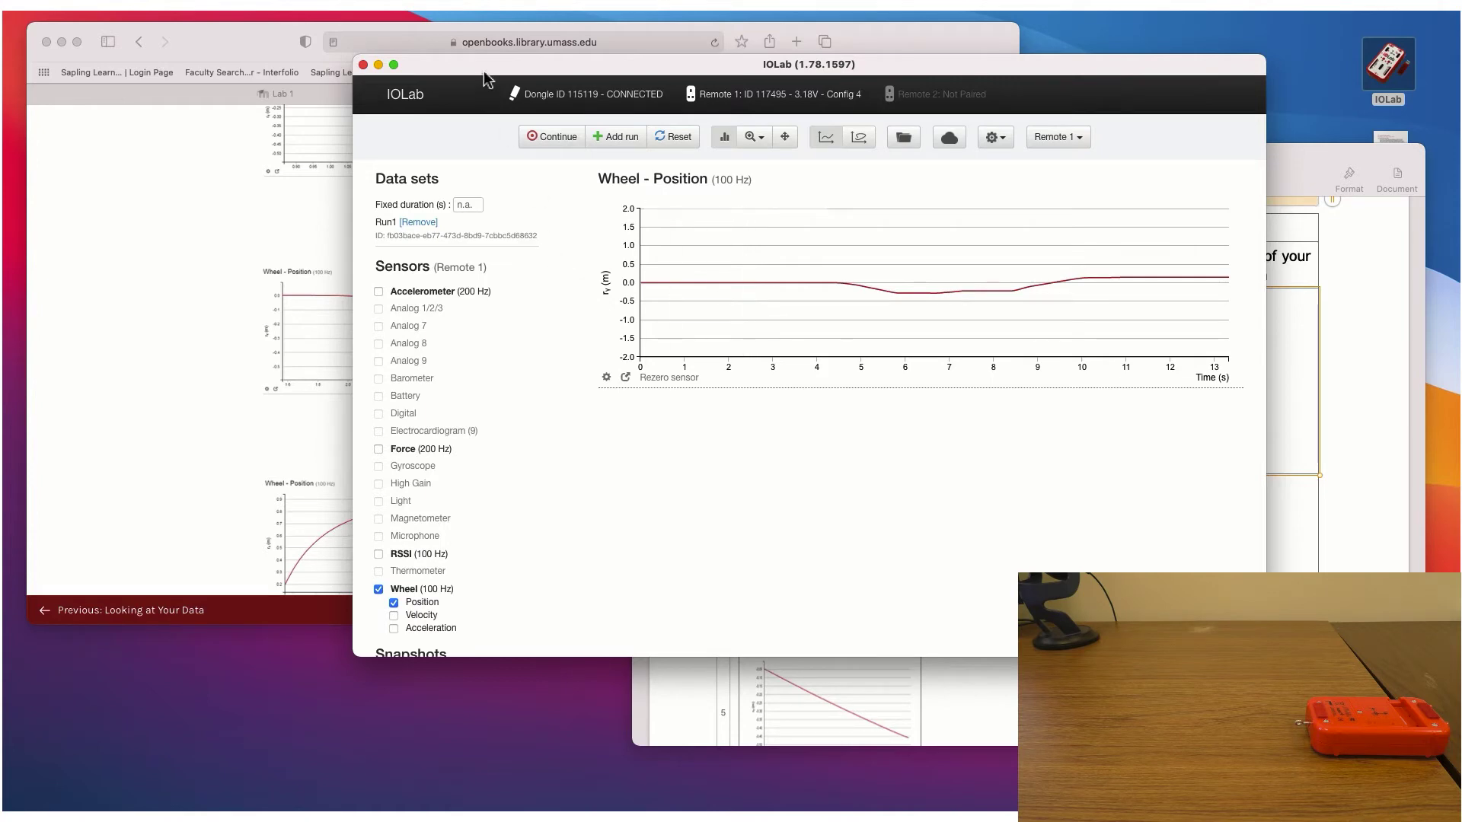
Compare the recorded position graph with the report's Part 1 'Screenshot of your graph' column.
left_click(1331, 522)
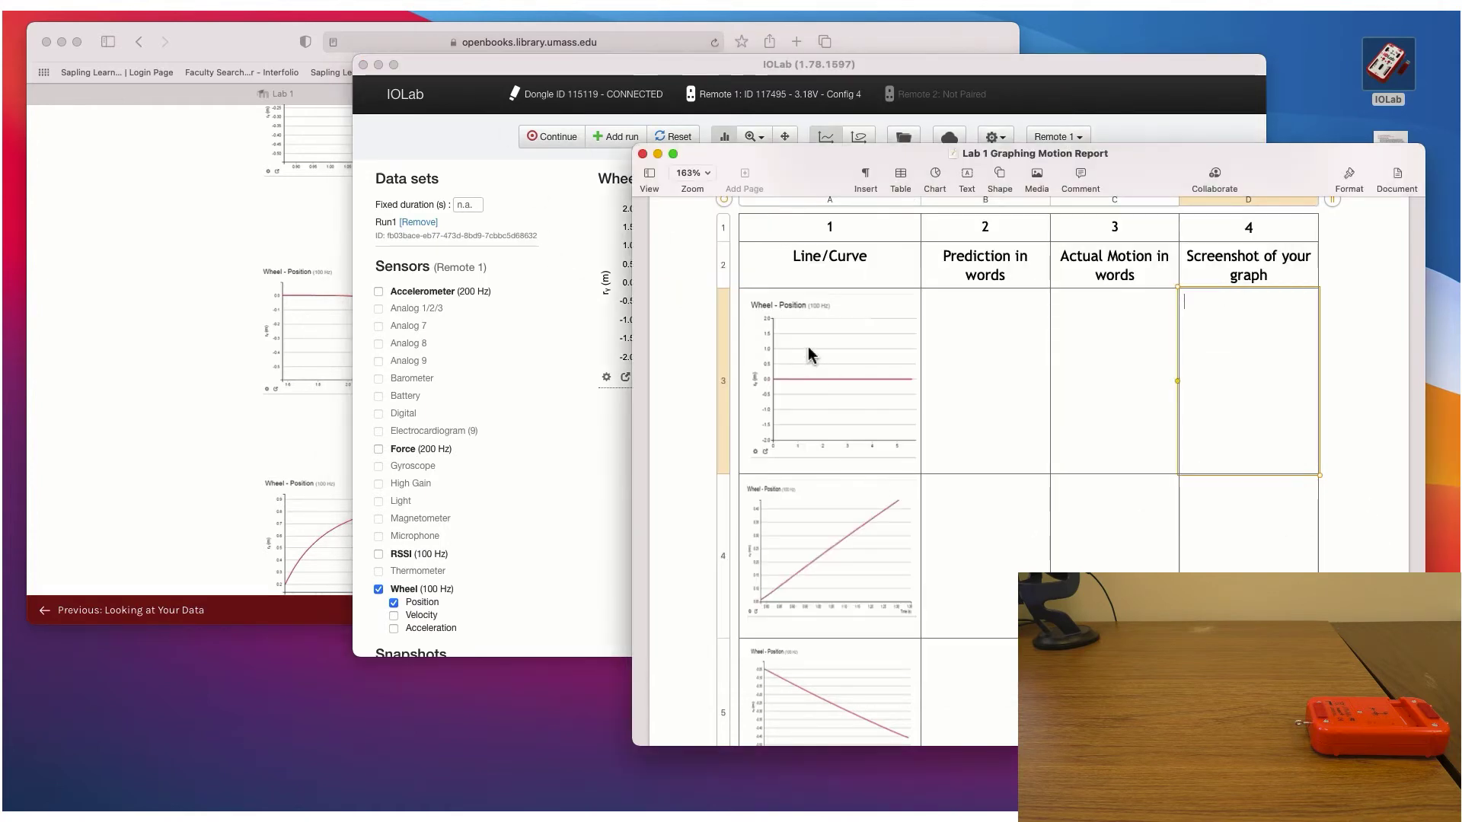
scroll(809, 353, "down", 2)
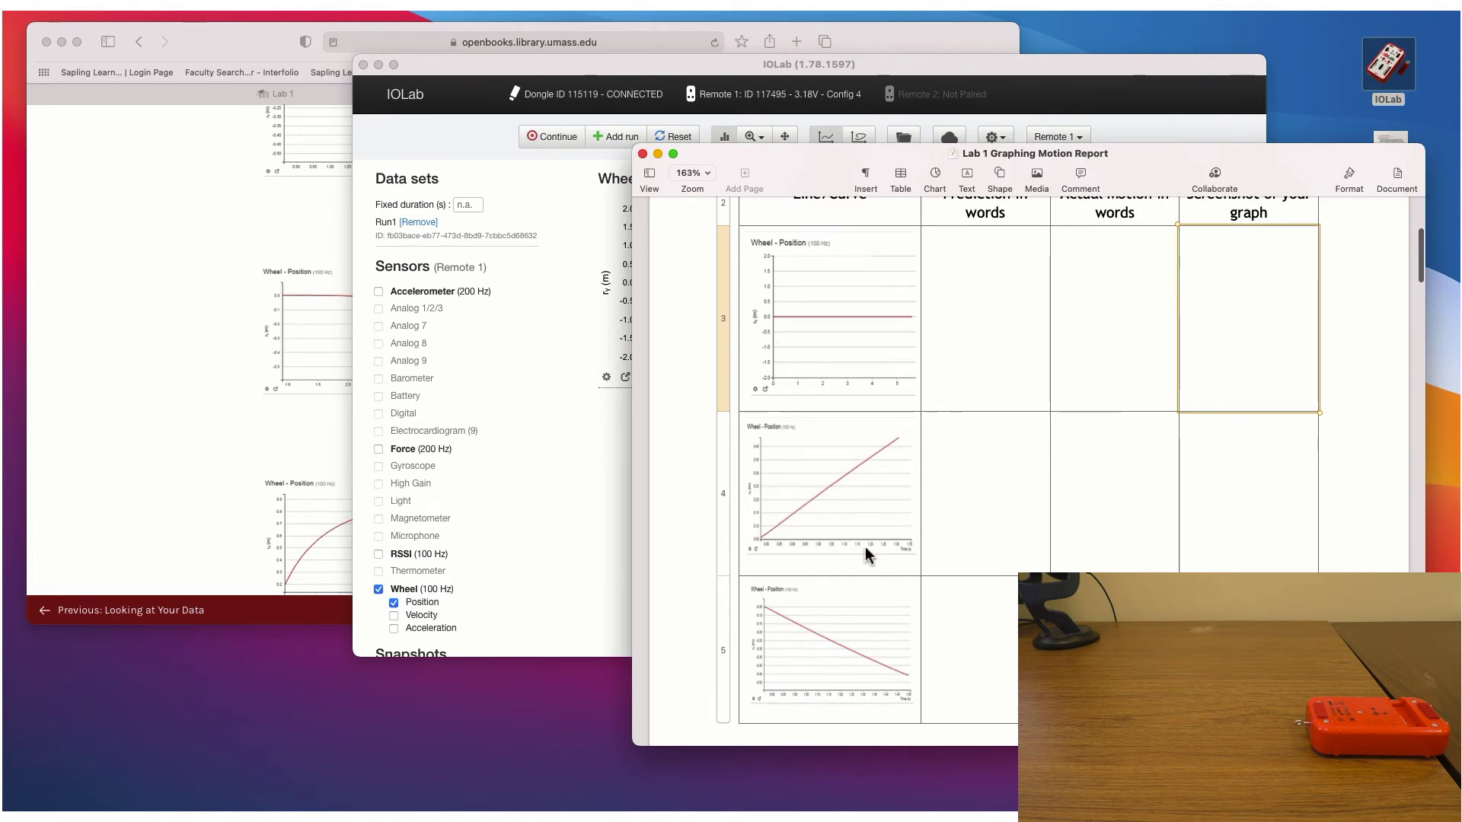
scroll(1038, 343, "up", 2)
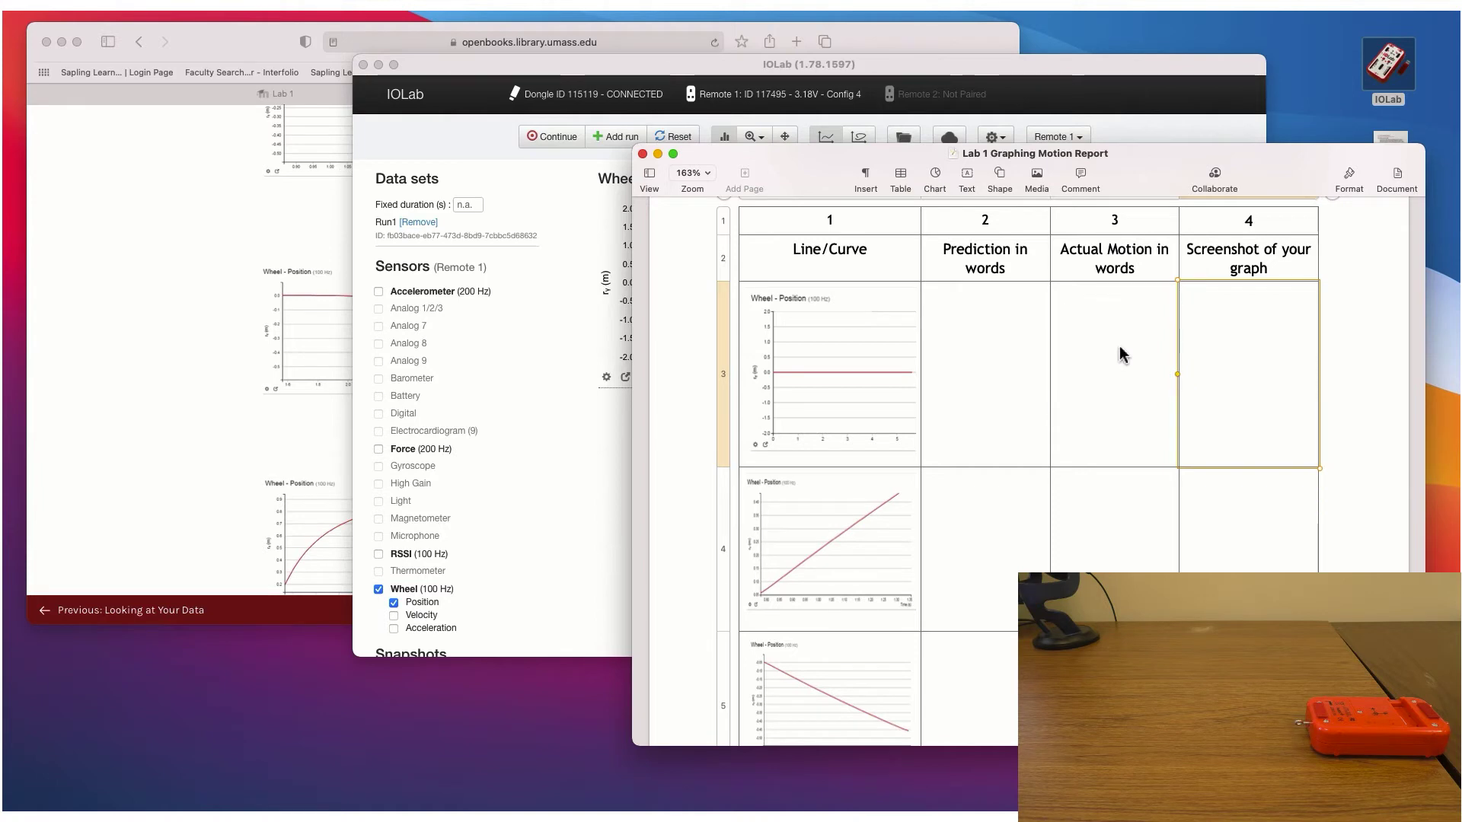
left_click(602, 241)
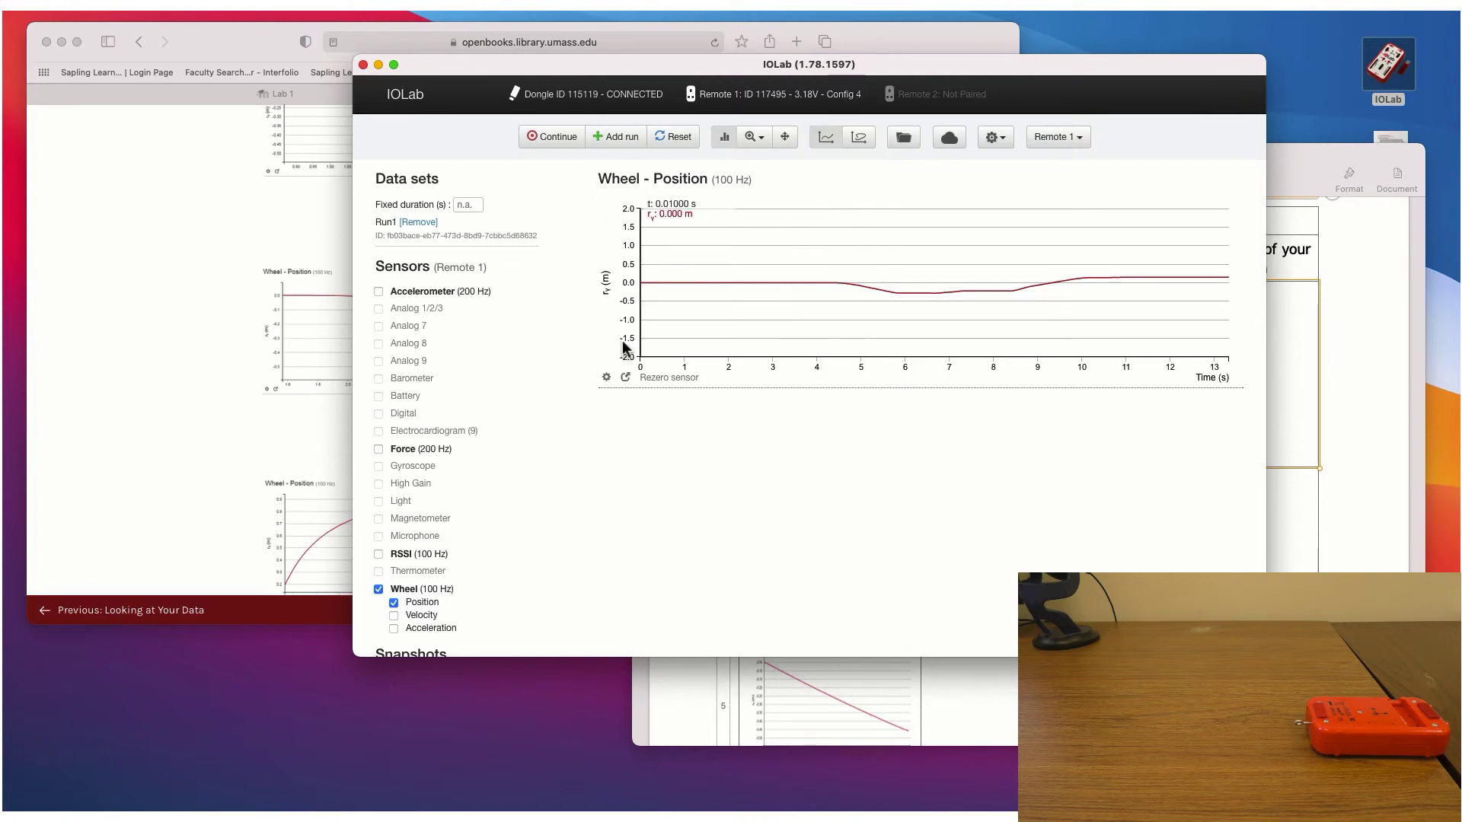
left_click(1348, 537)
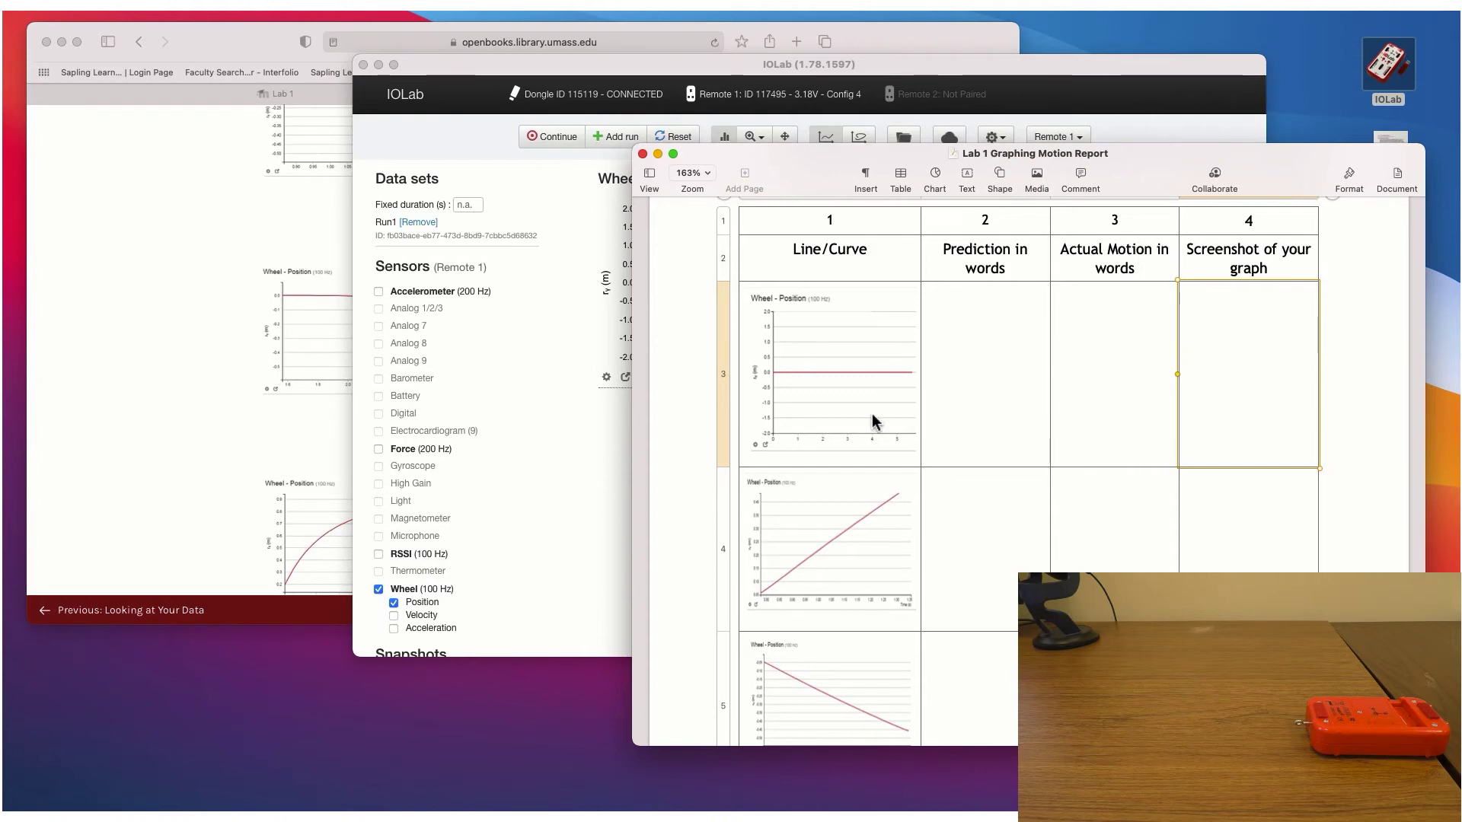
Scroll the lab manual in Safari to question 2's combined Wheel–Position graph marked A through E.
scroll(912, 382, "down", 6)
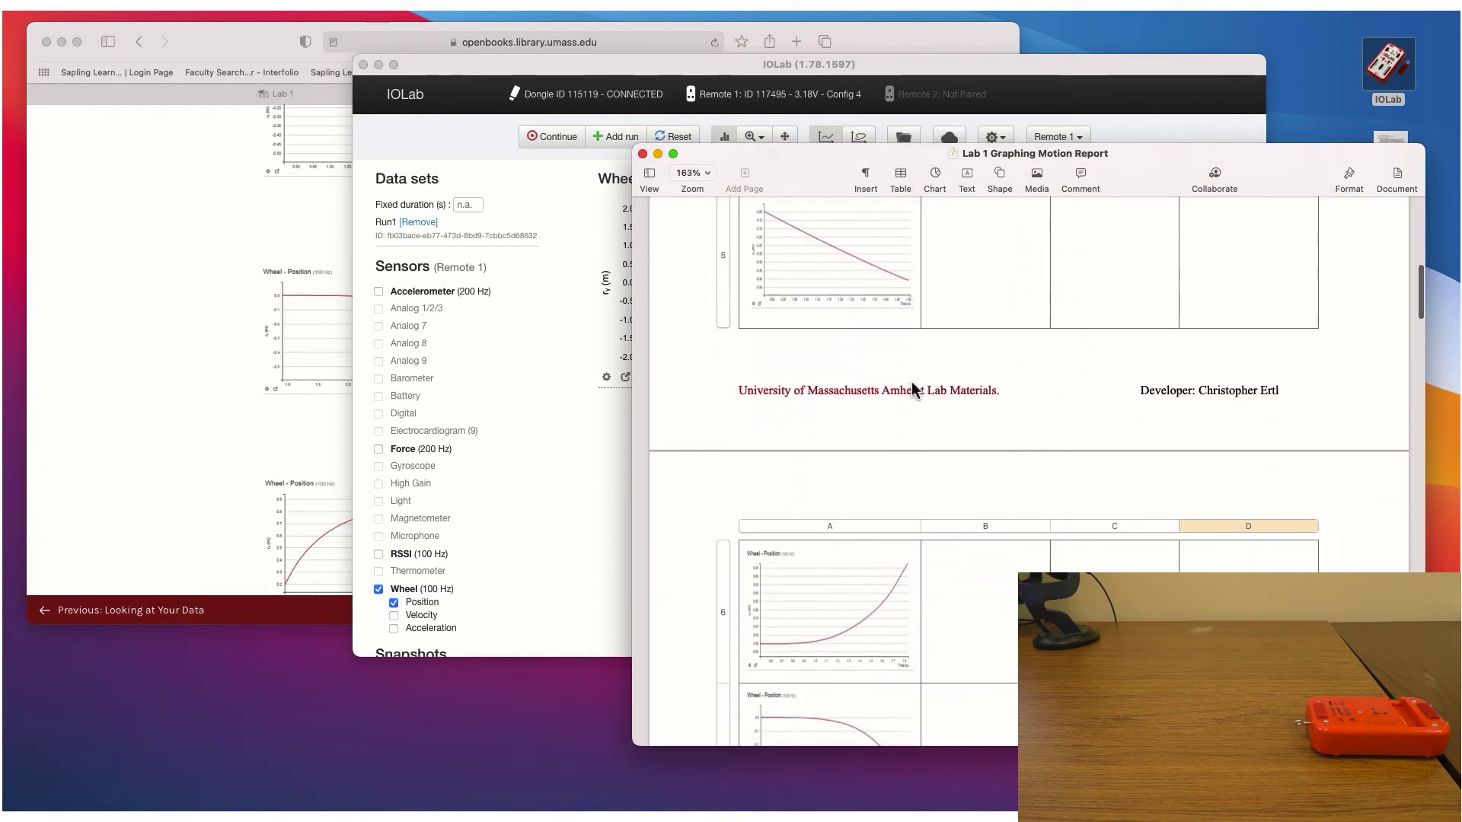
scroll(911, 381, "down", 10)
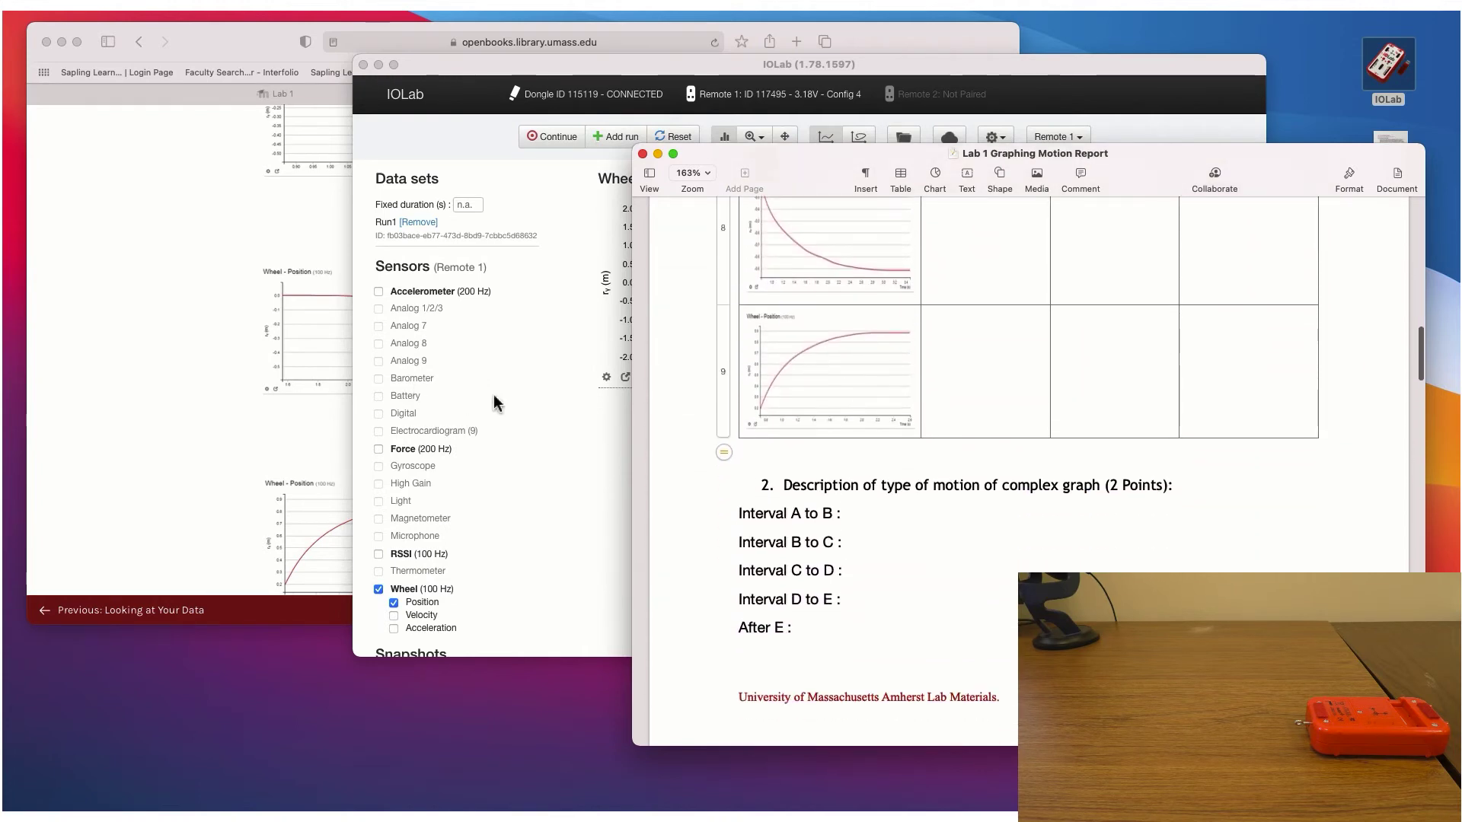
left_click(284, 376)
scroll(533, 364, "down", 5)
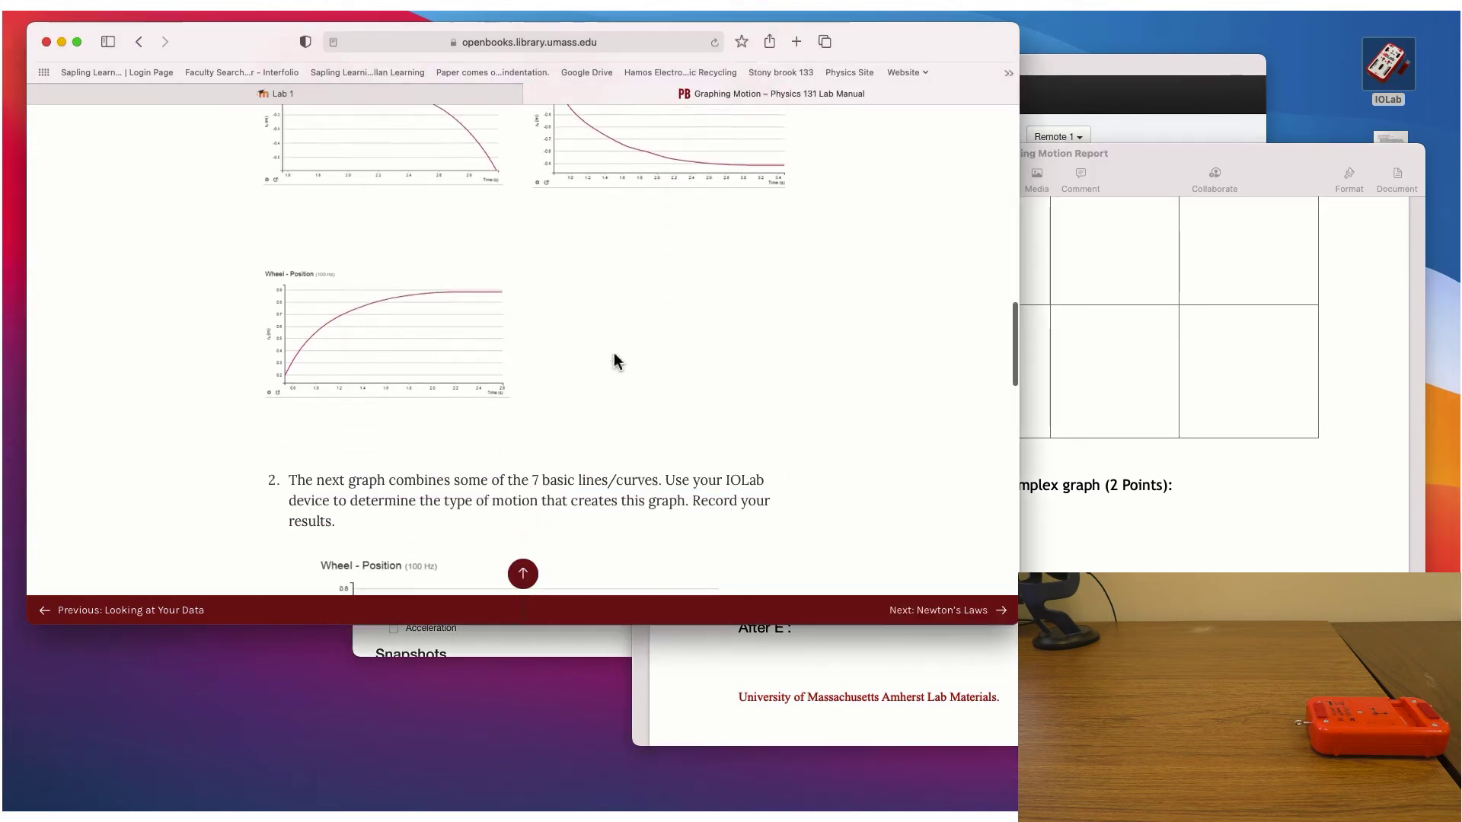
scroll(617, 361, "down", 8)
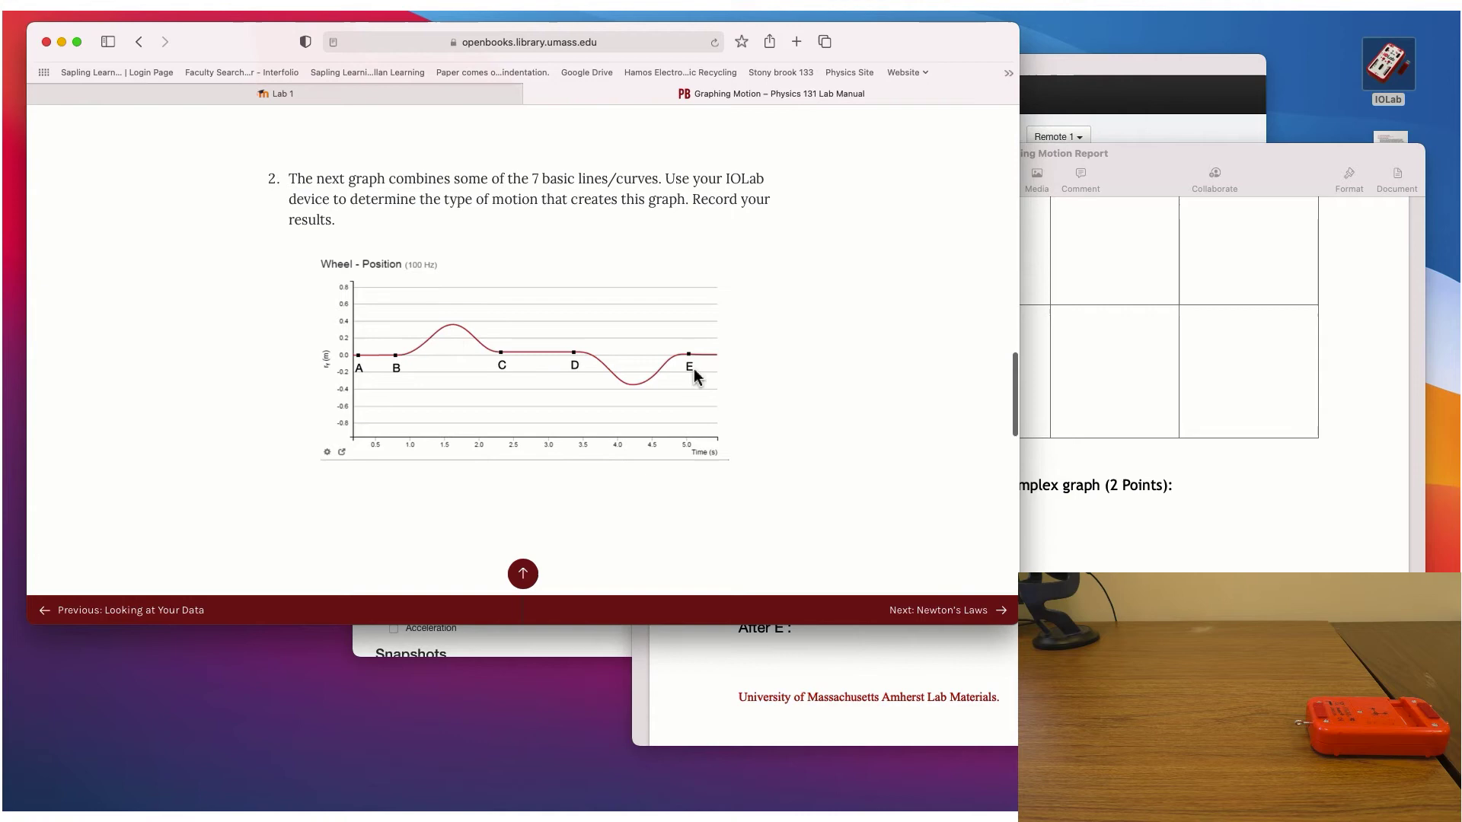
scroll(360, 350, "up", 1)
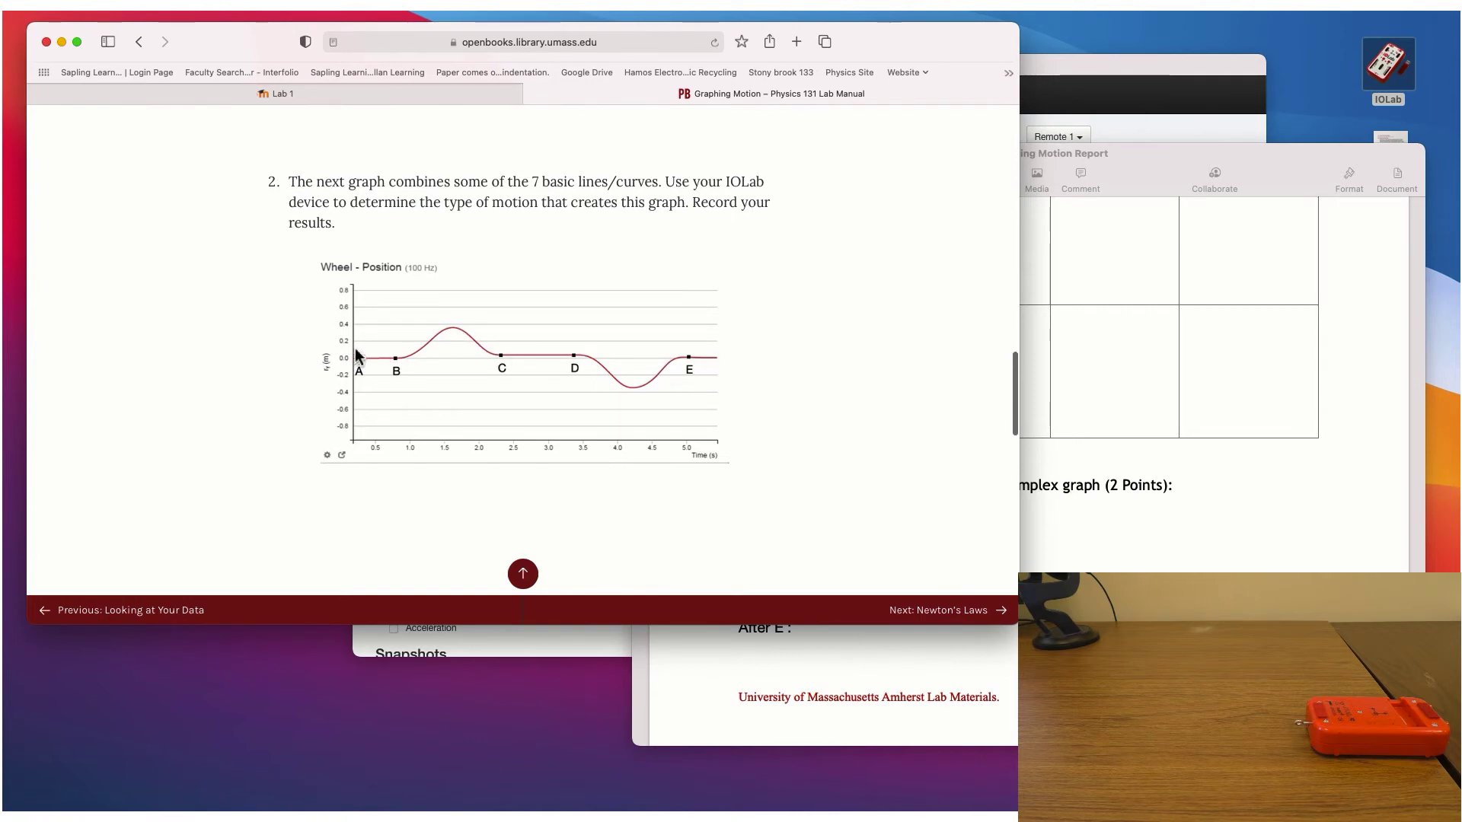
scroll(644, 411, "down", 1)
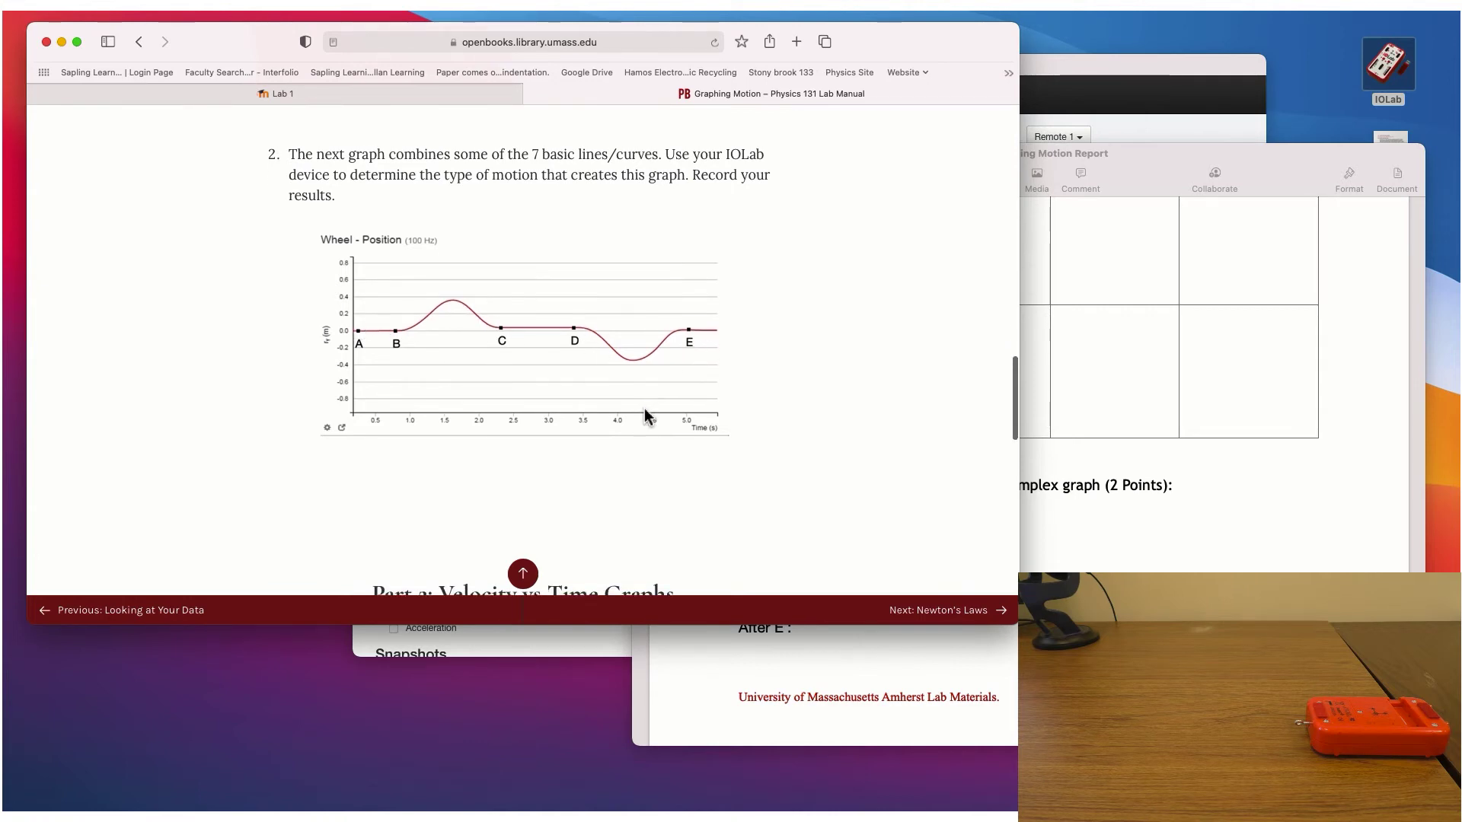
Move the Pages report beside the graph and highlight its Interval A to B through After E lines.
left_click(1126, 495)
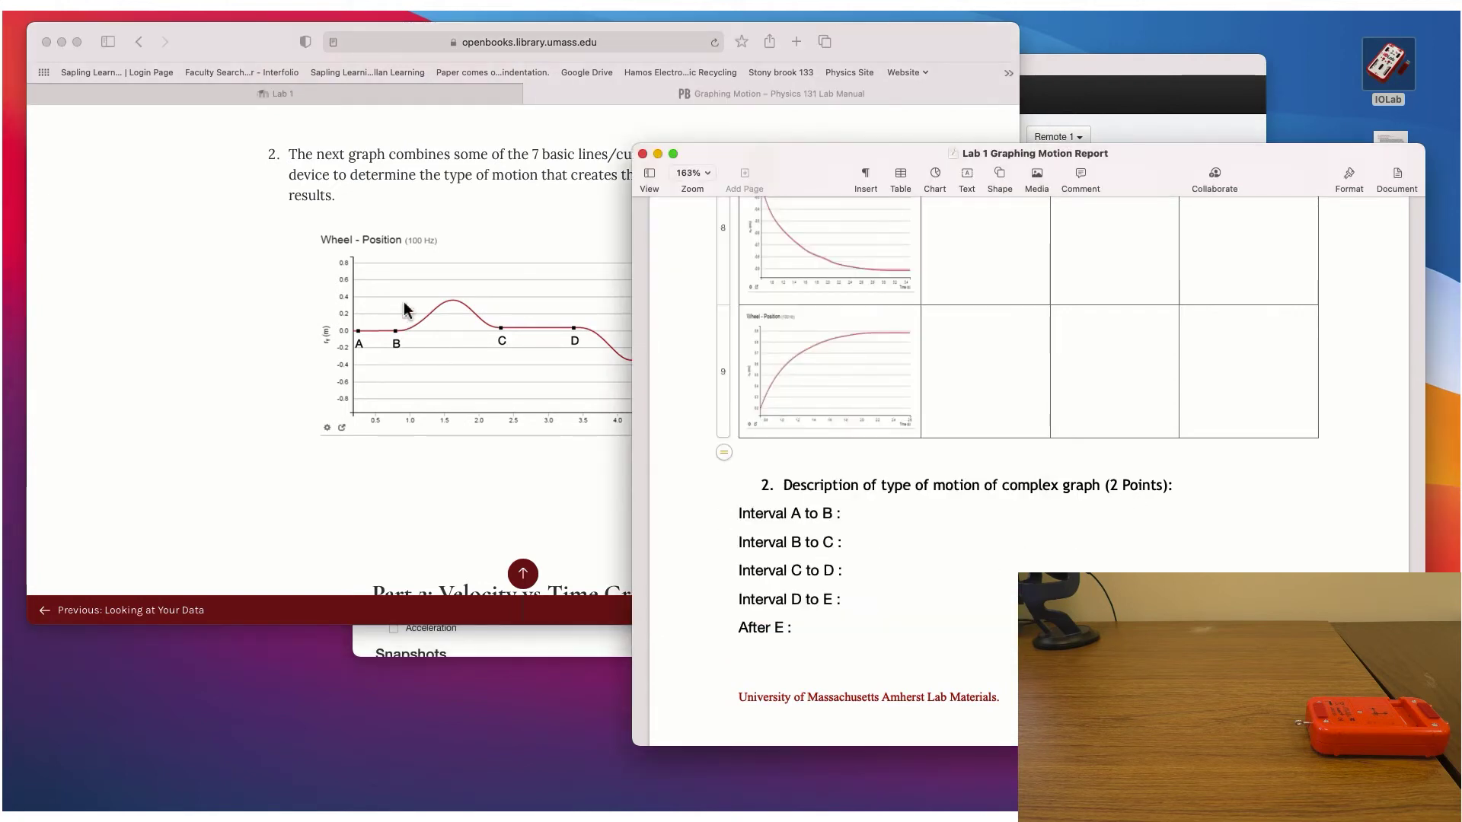
left_click_drag(796, 152, 960, 131)
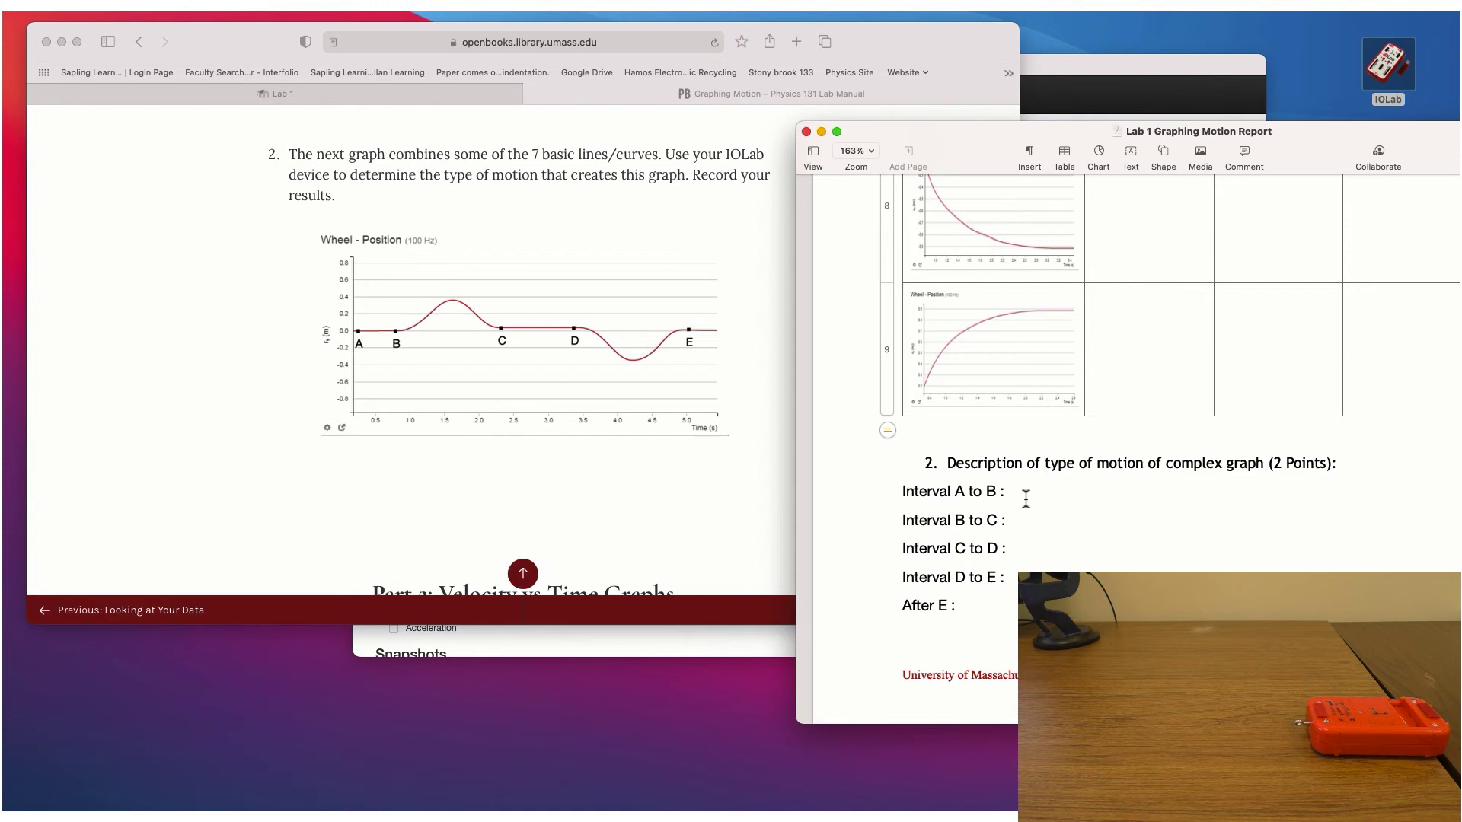
double_click(933, 491)
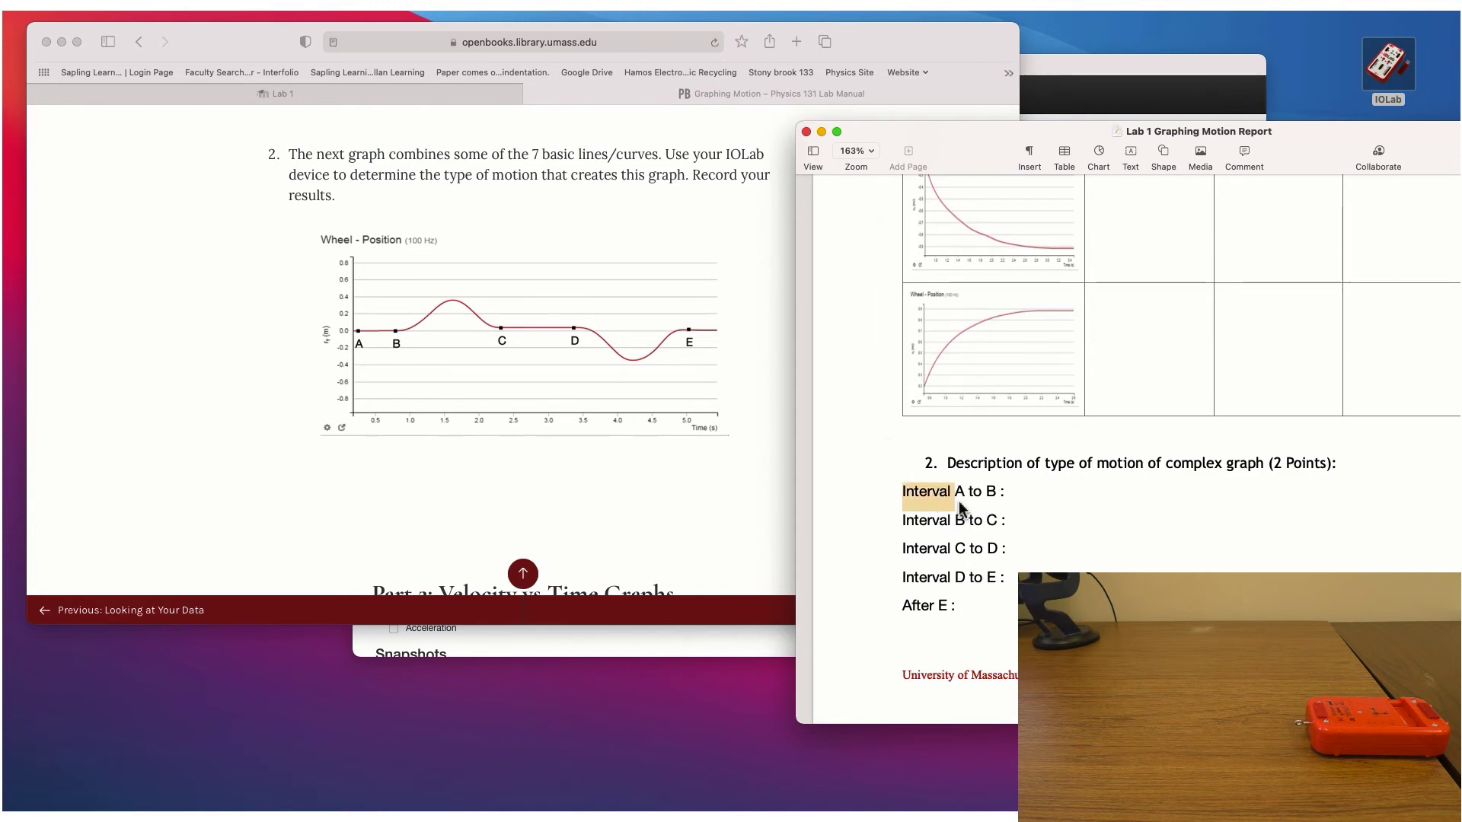
left_click(903, 495)
left_click_drag(903, 495, 1000, 607)
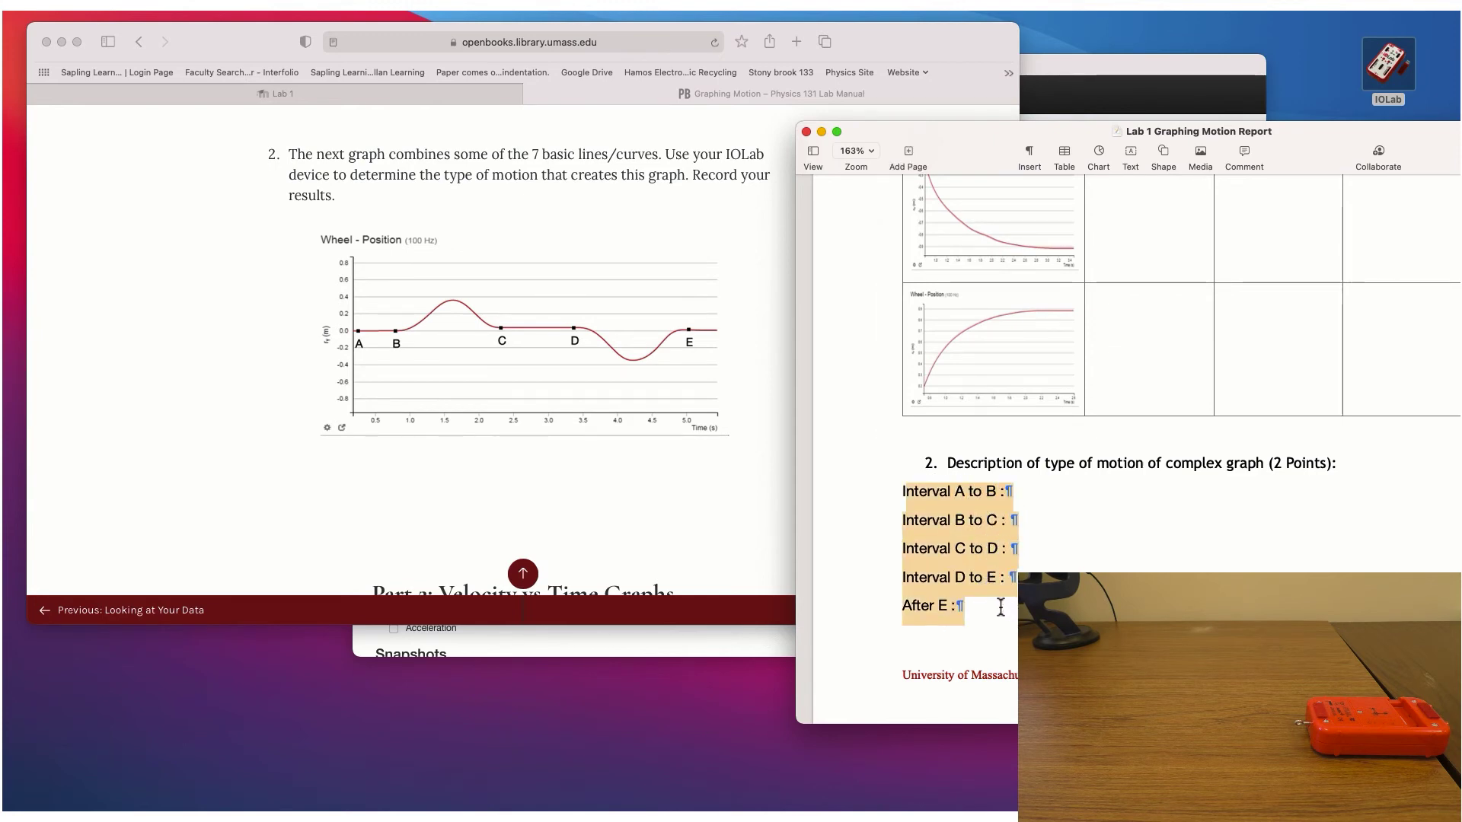
left_click(965, 550)
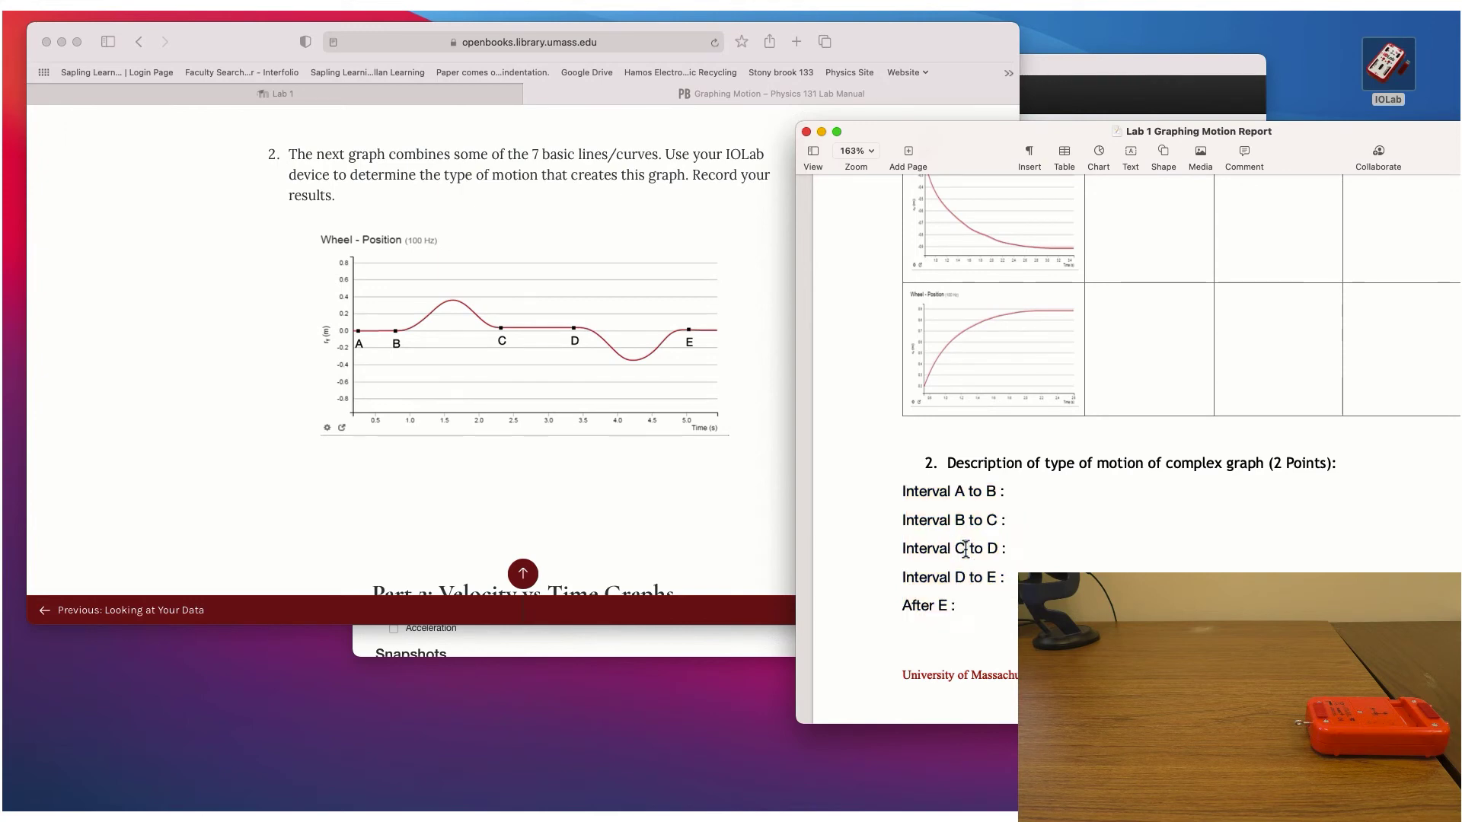
Scroll the report to the Part 2 velocity table and the manual to Part 2: Velocity vs Time Graphs.
scroll(1000, 546, "down", 10)
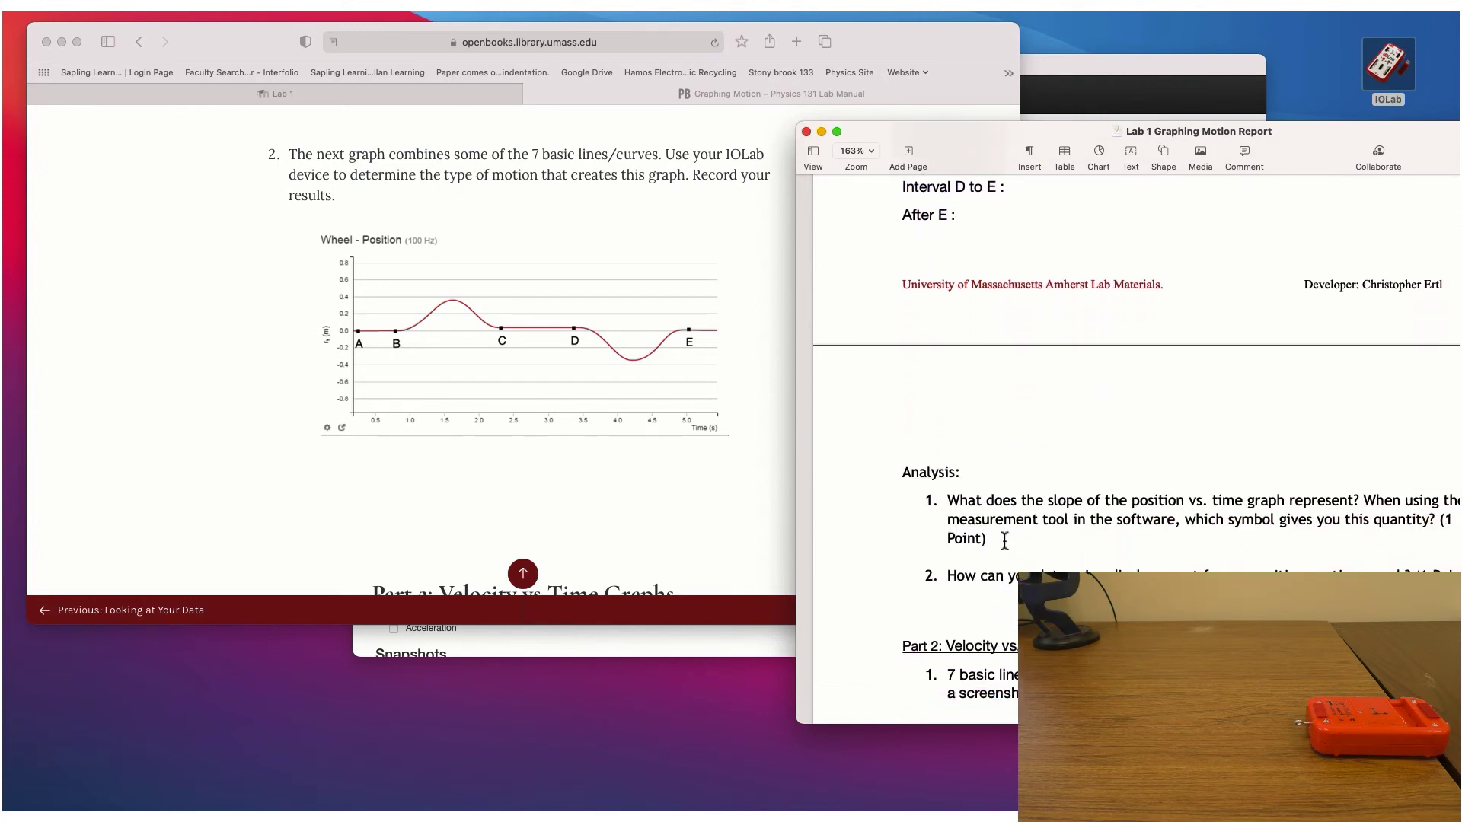
scroll(1000, 383, "down", 3)
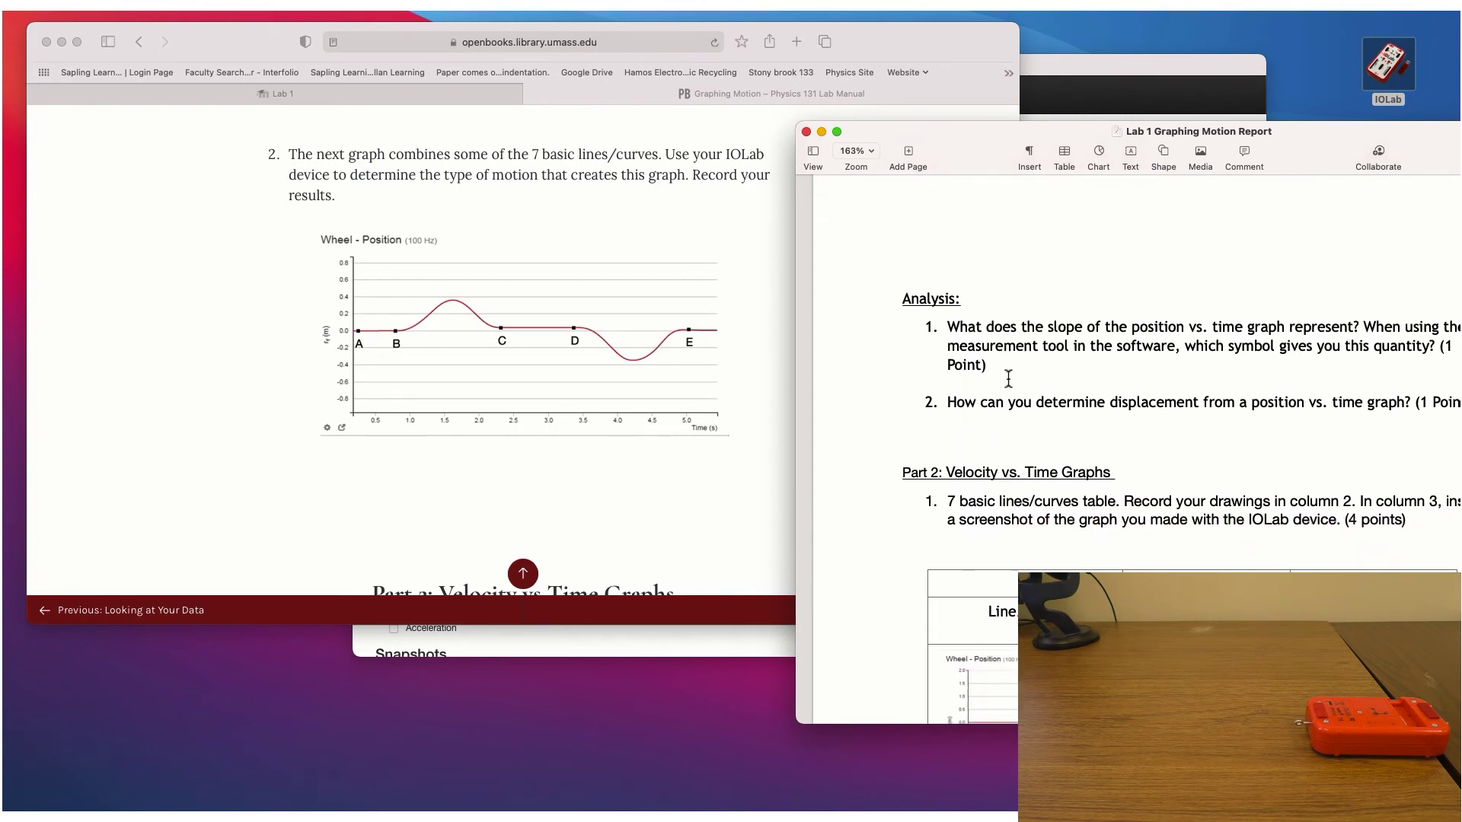
scroll(972, 280, "down", 6)
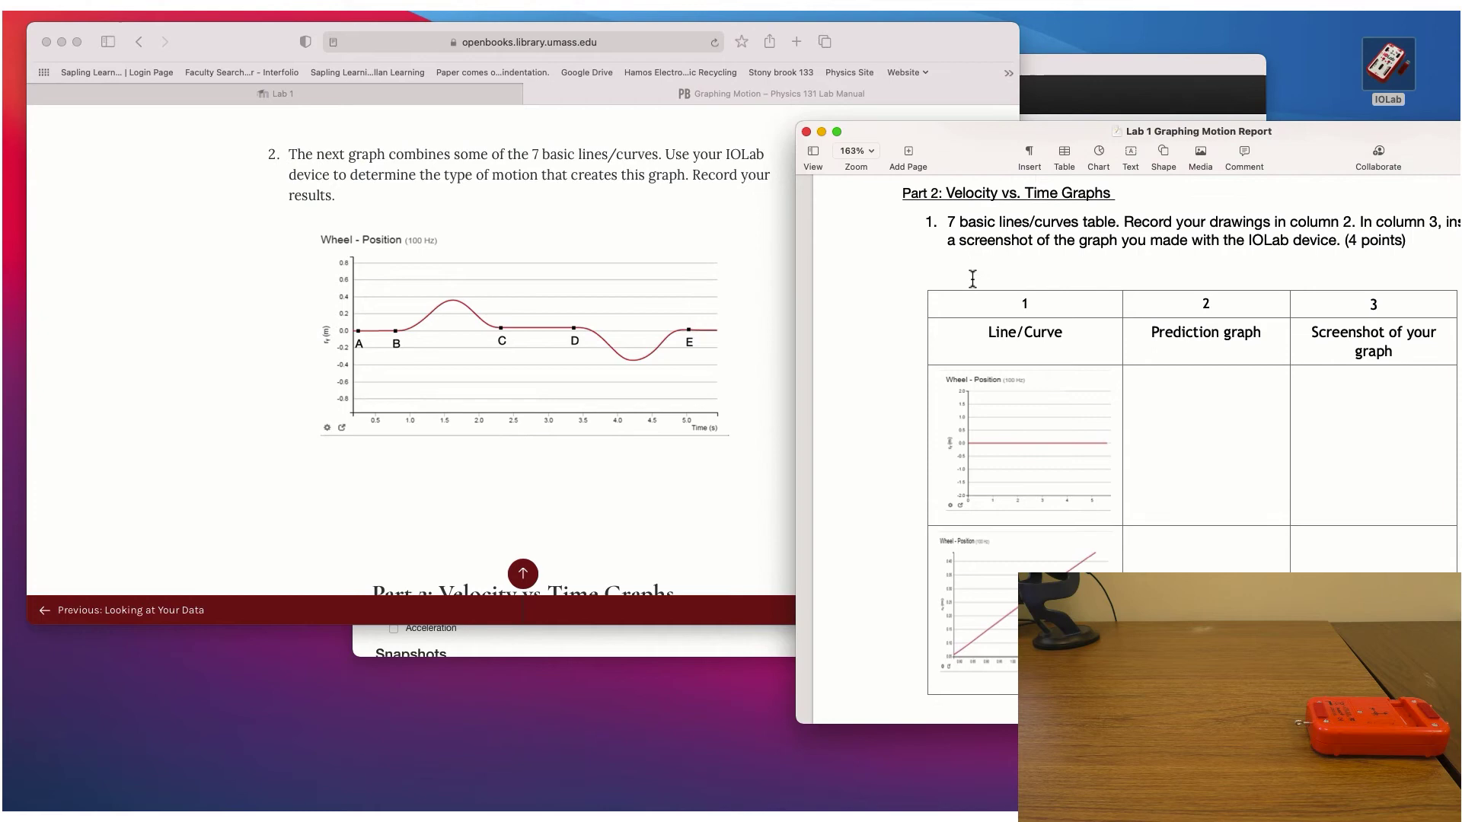
scroll(591, 496, "down", 6)
scroll(691, 468, "down", 1)
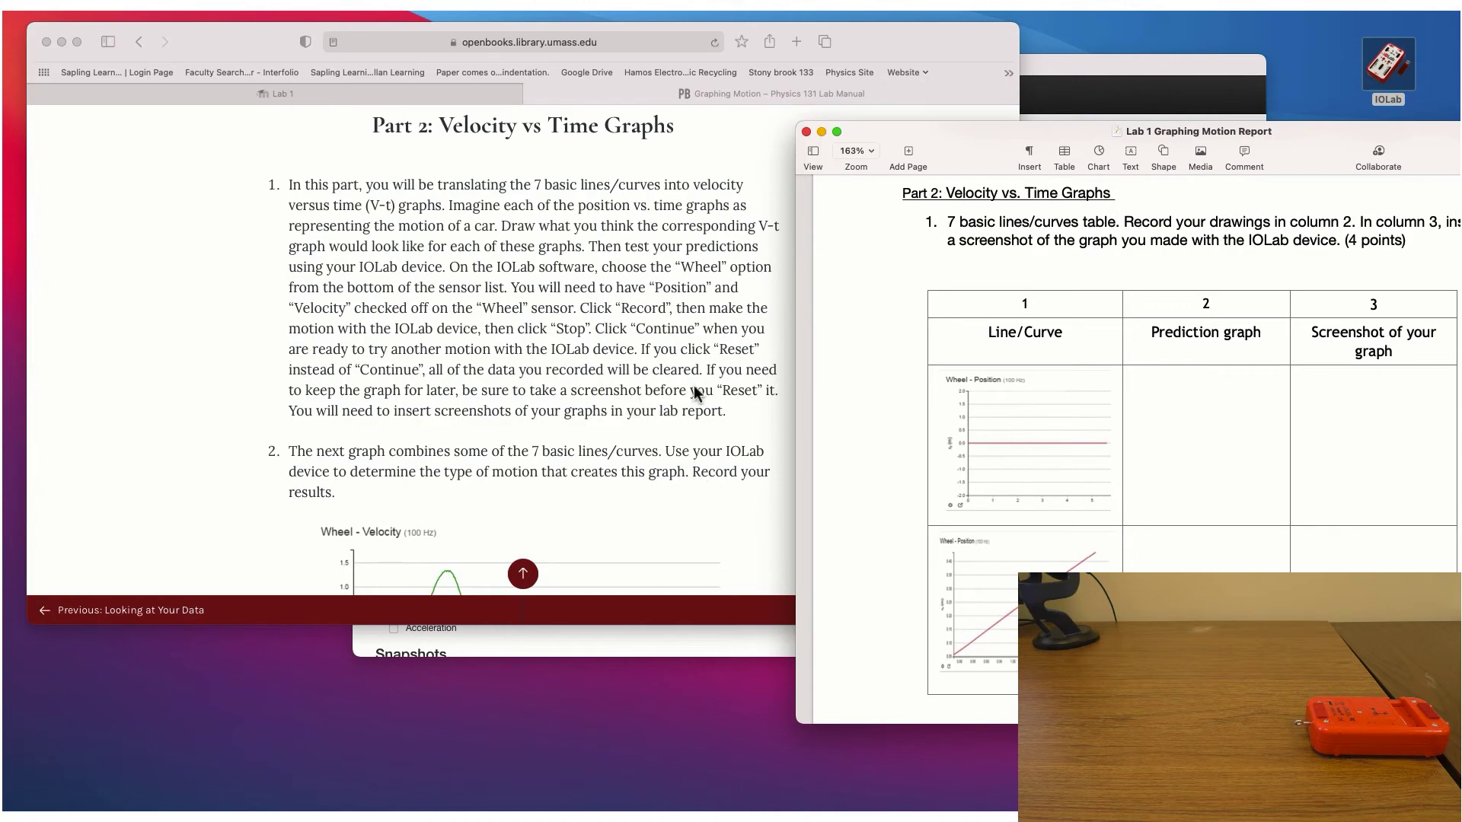
Check Wheel > Velocity in IOLab's Sensors to add a velocity graph below position.
left_click(1104, 74)
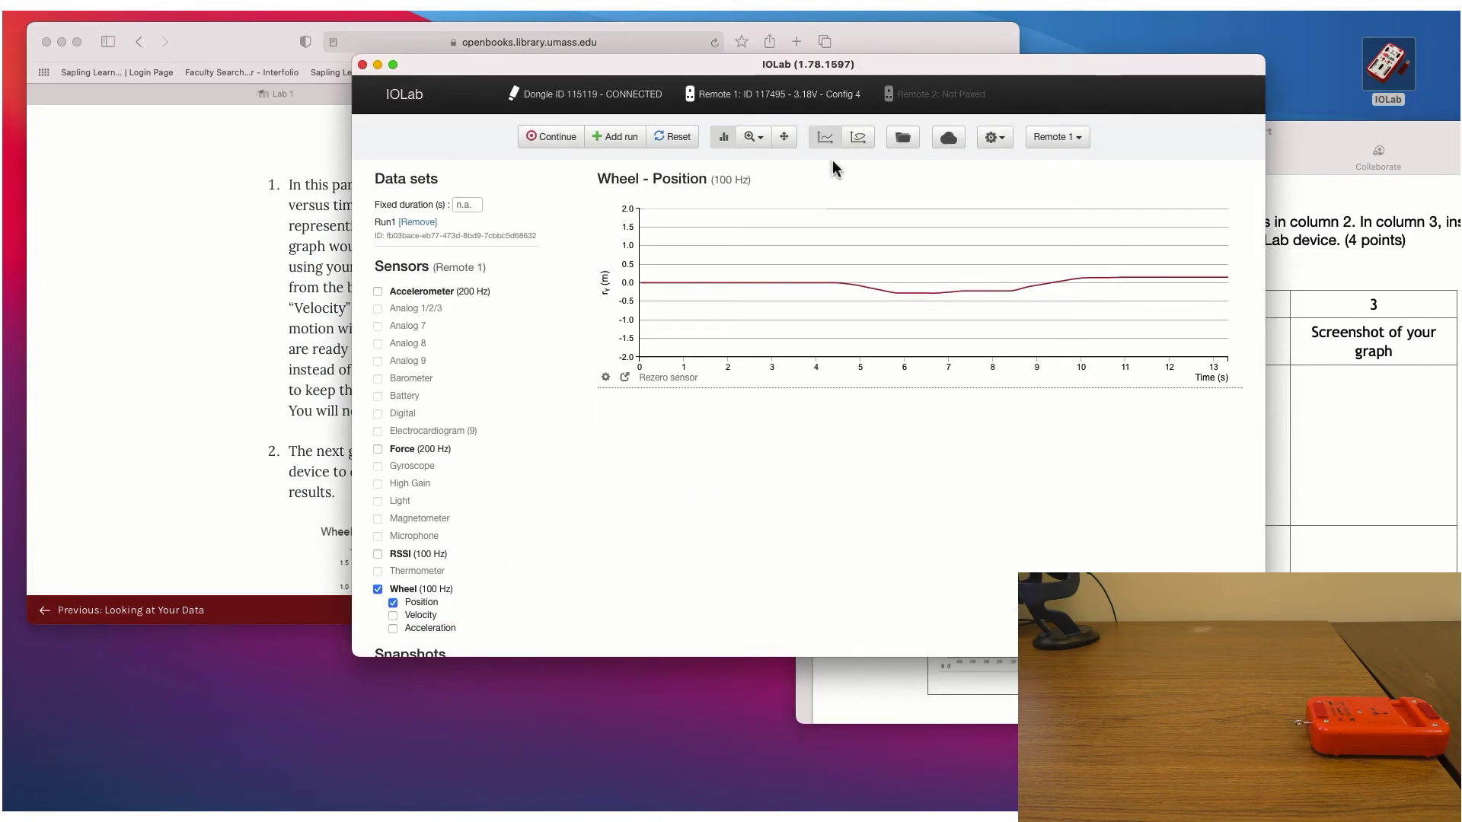
left_click(393, 616)
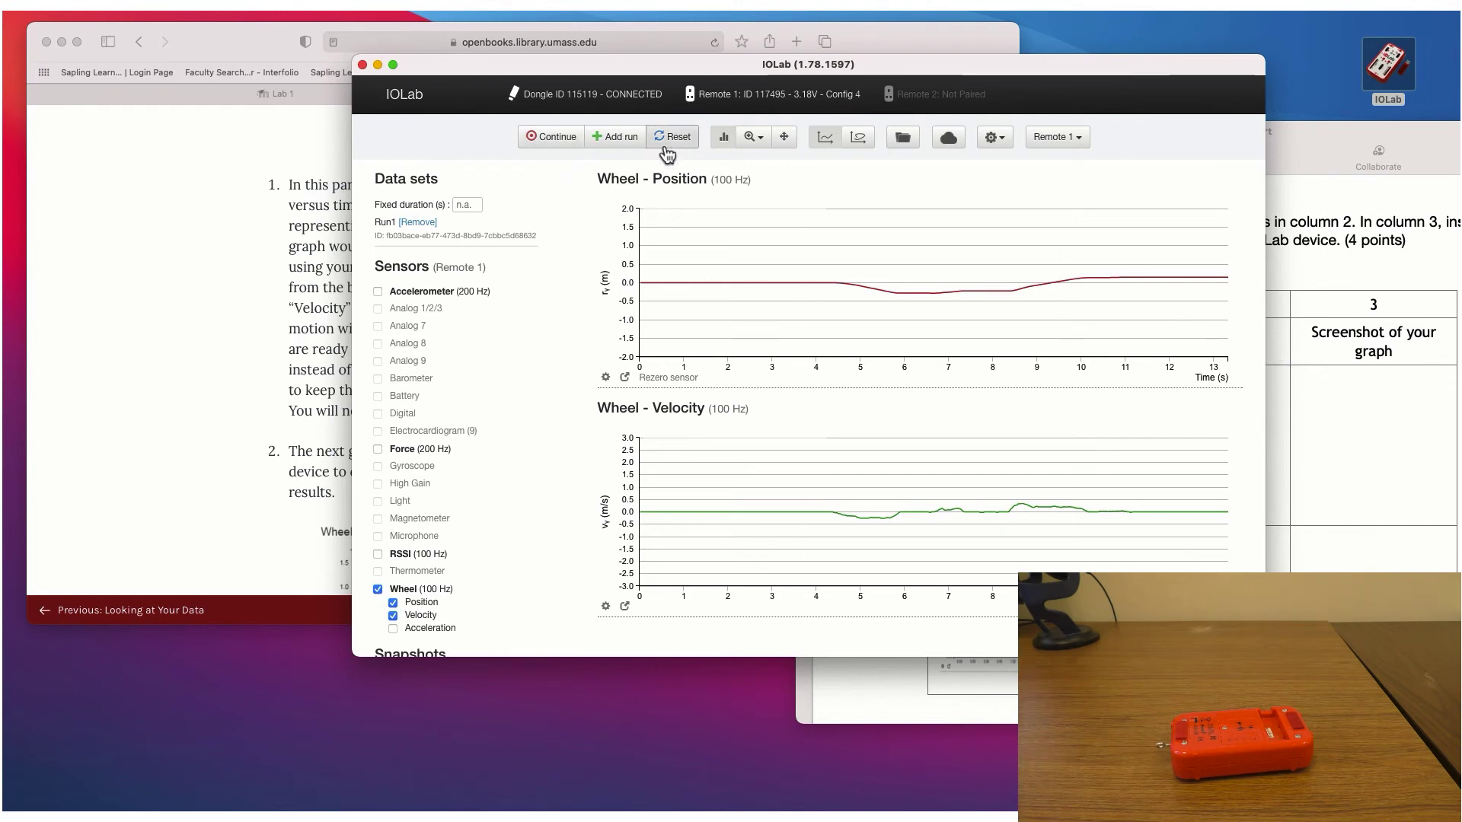
left_click(1403, 483)
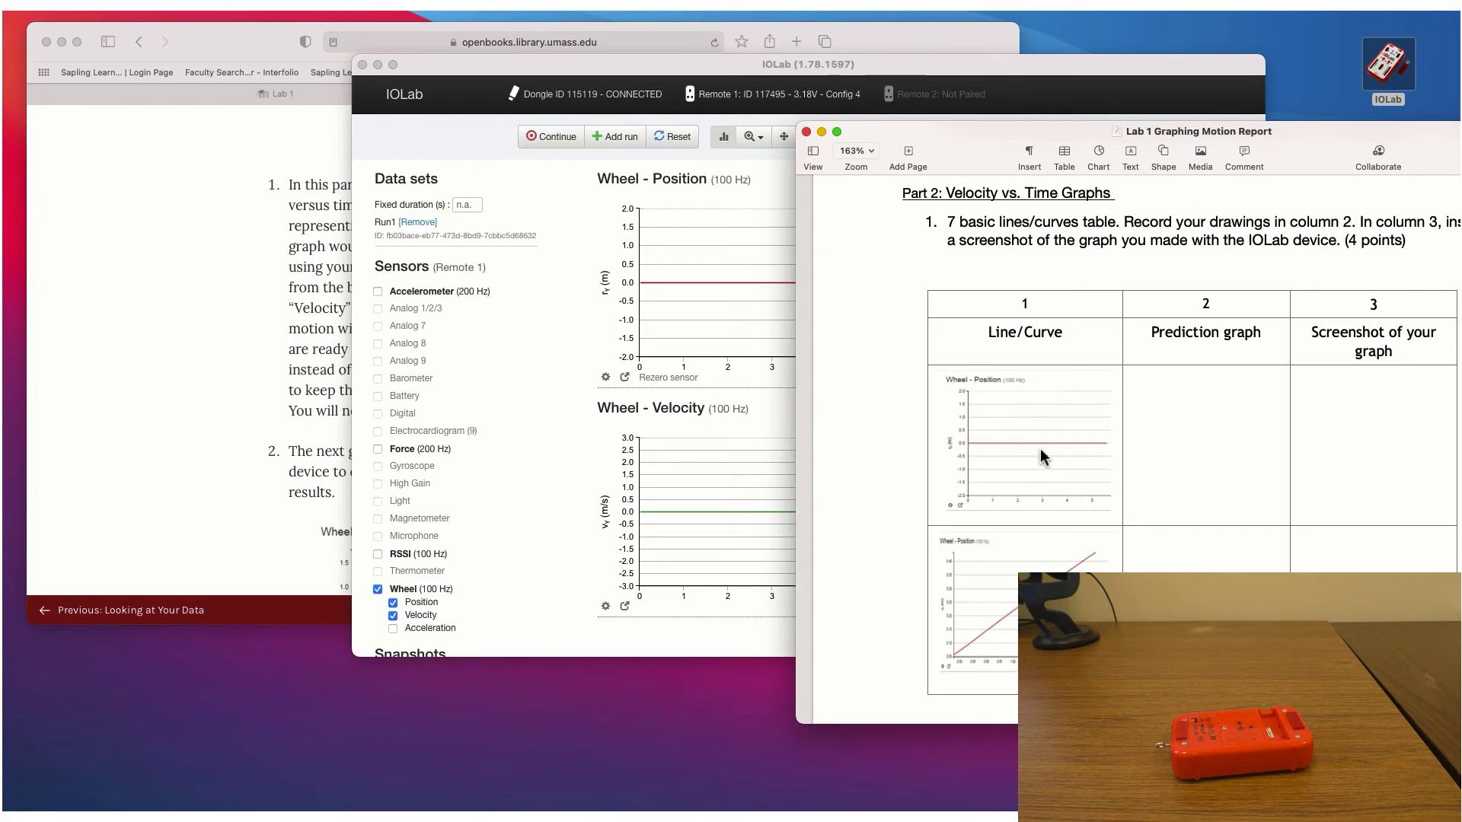
Select the empty prediction cell B3 in the Part 2 table, then Reset IOLab to remove Run1.
left_click(982, 434)
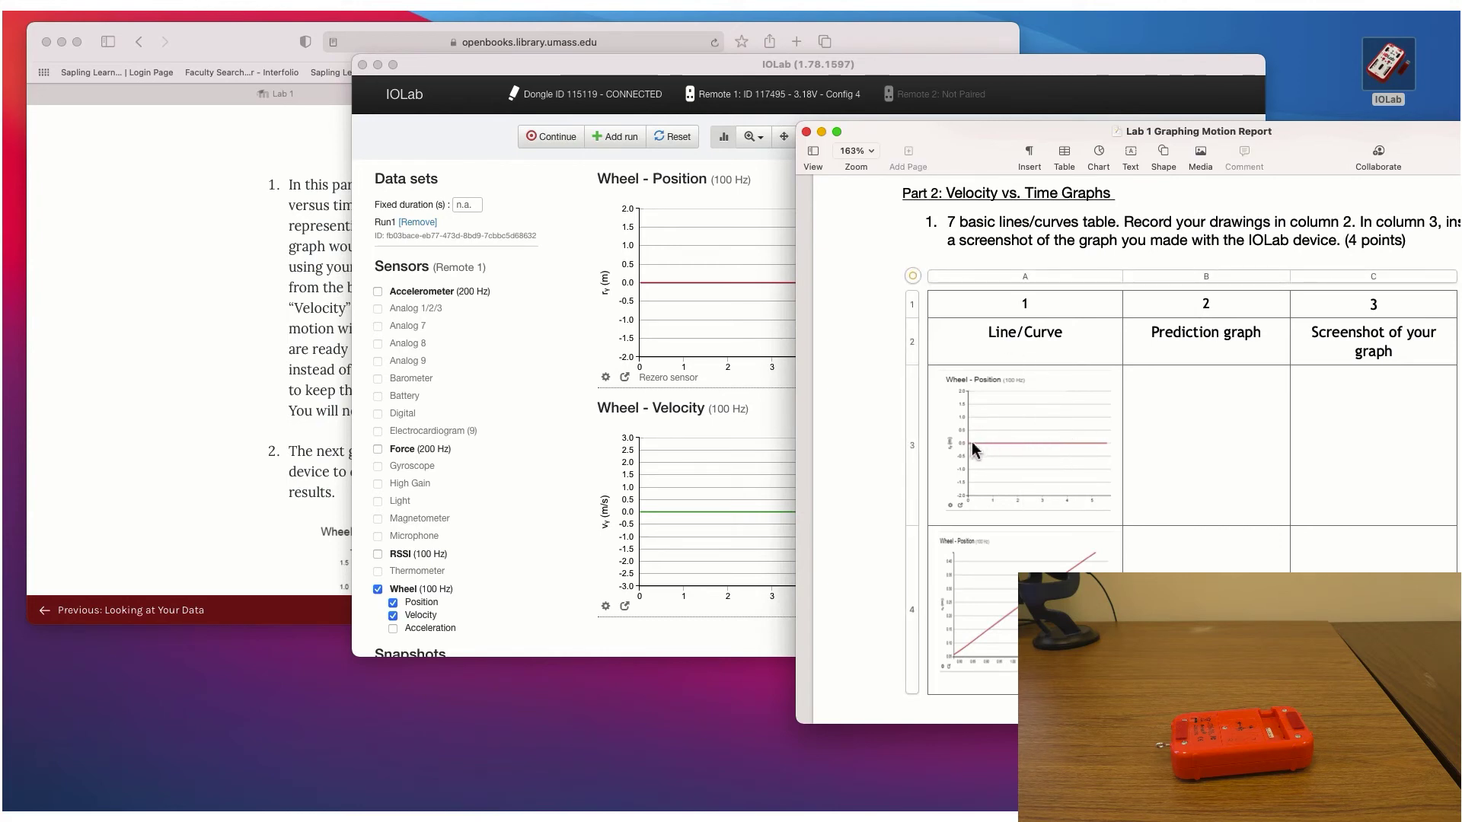
left_click(1186, 423)
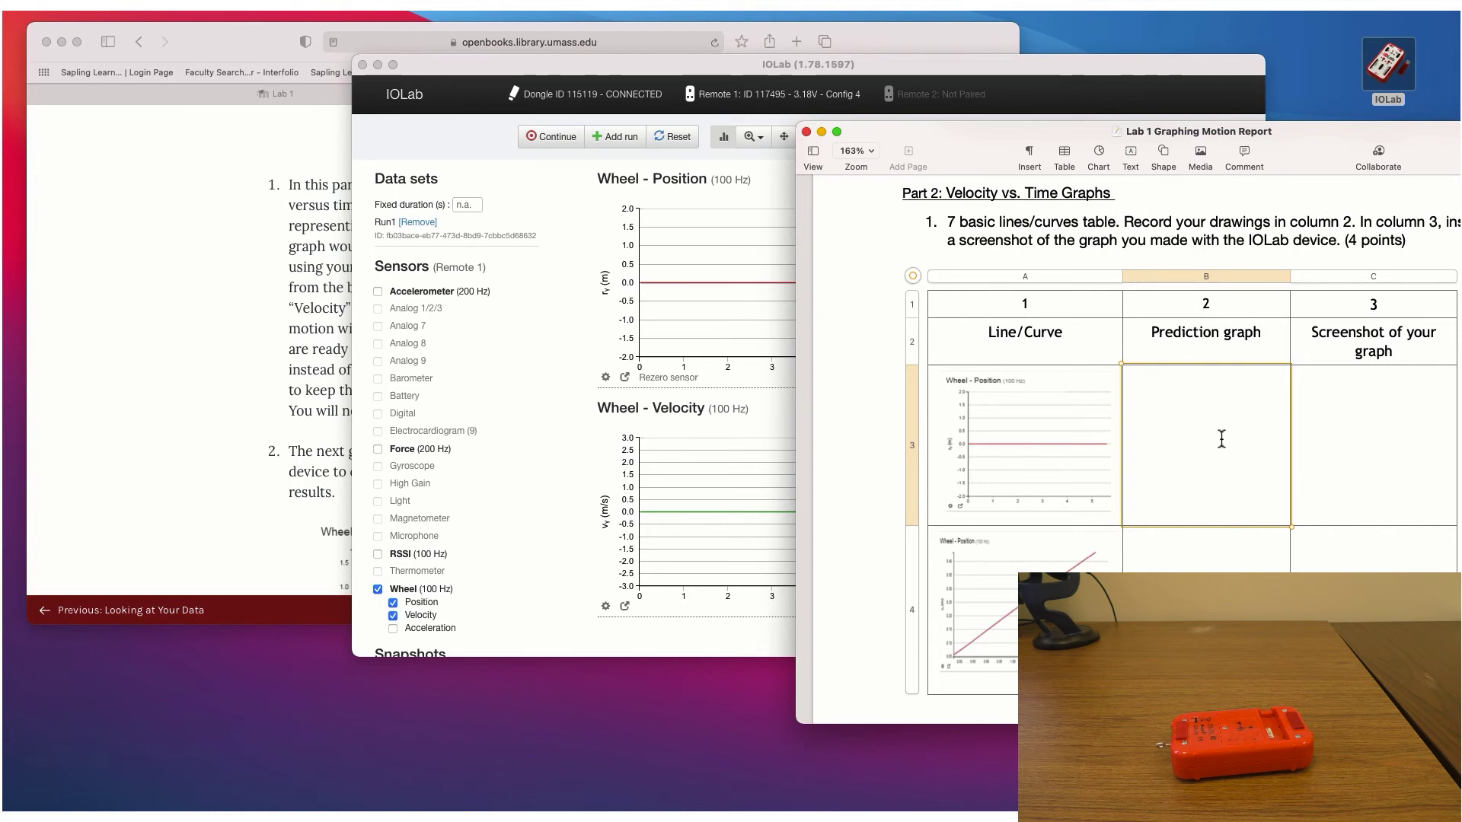
left_click(590, 313)
left_click(670, 137)
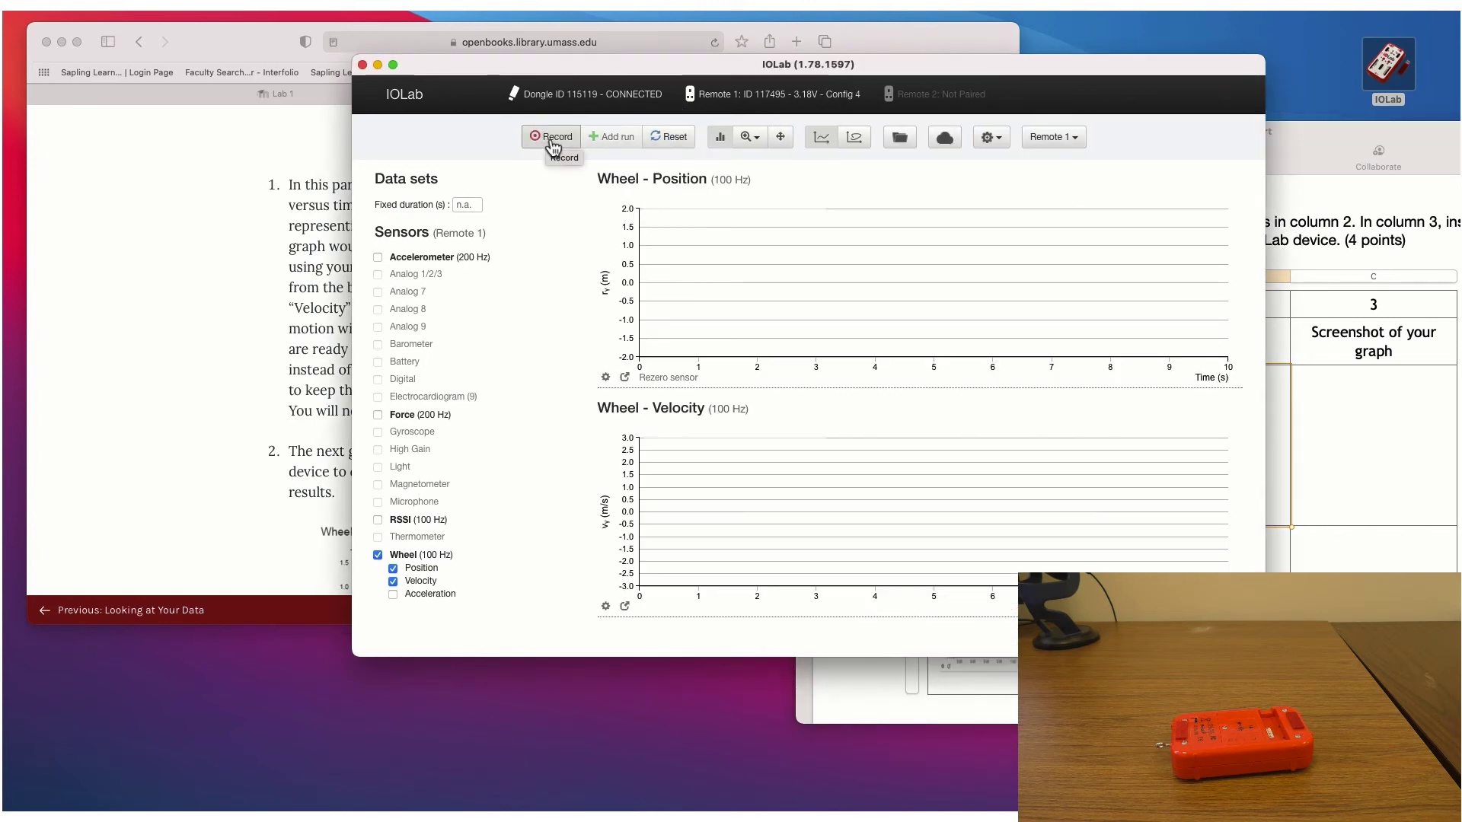
Record a short new run of wheel position and velocity in IOLab.
left_click(553, 139)
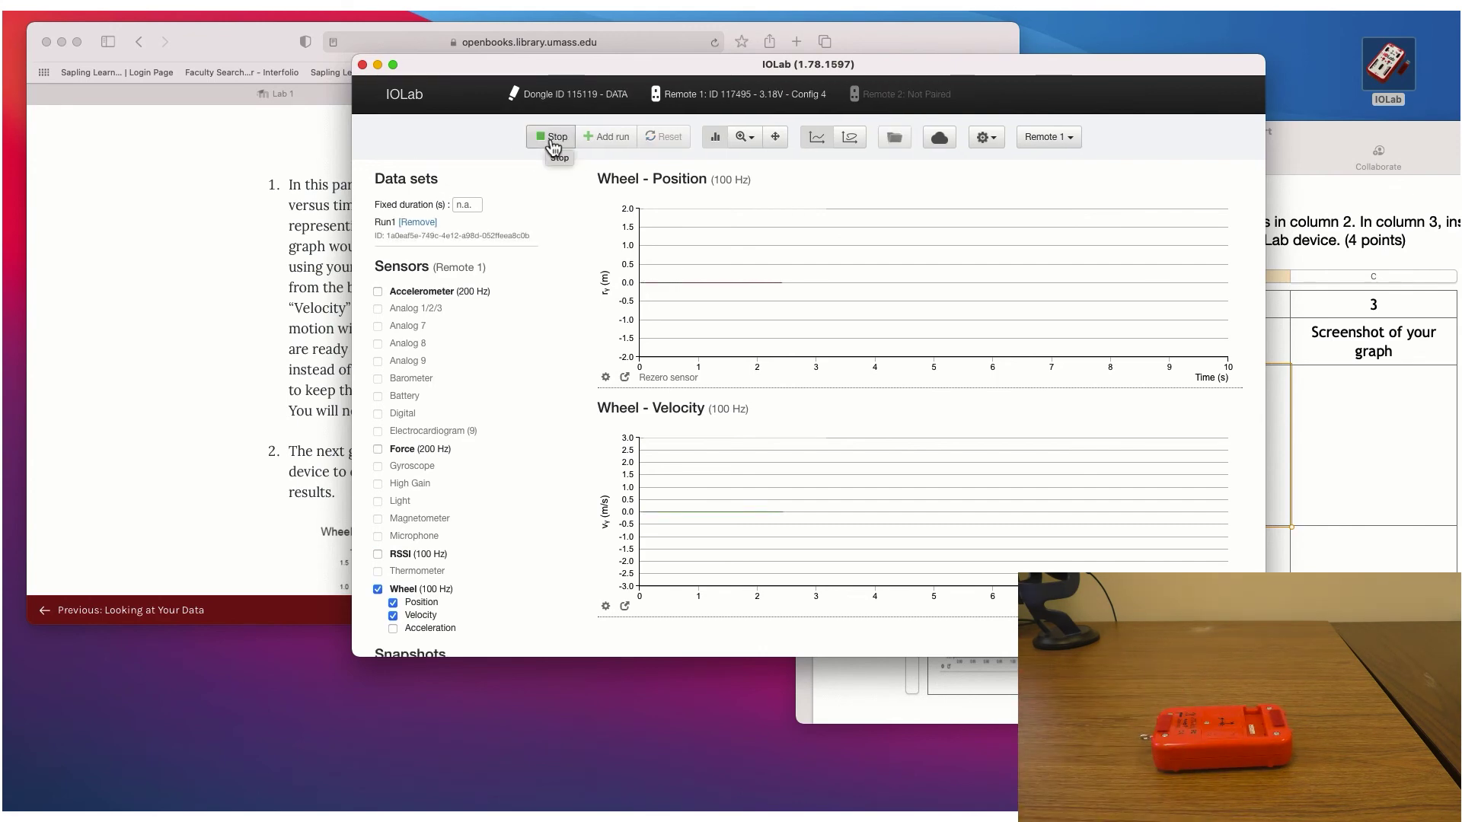
left_click(551, 140)
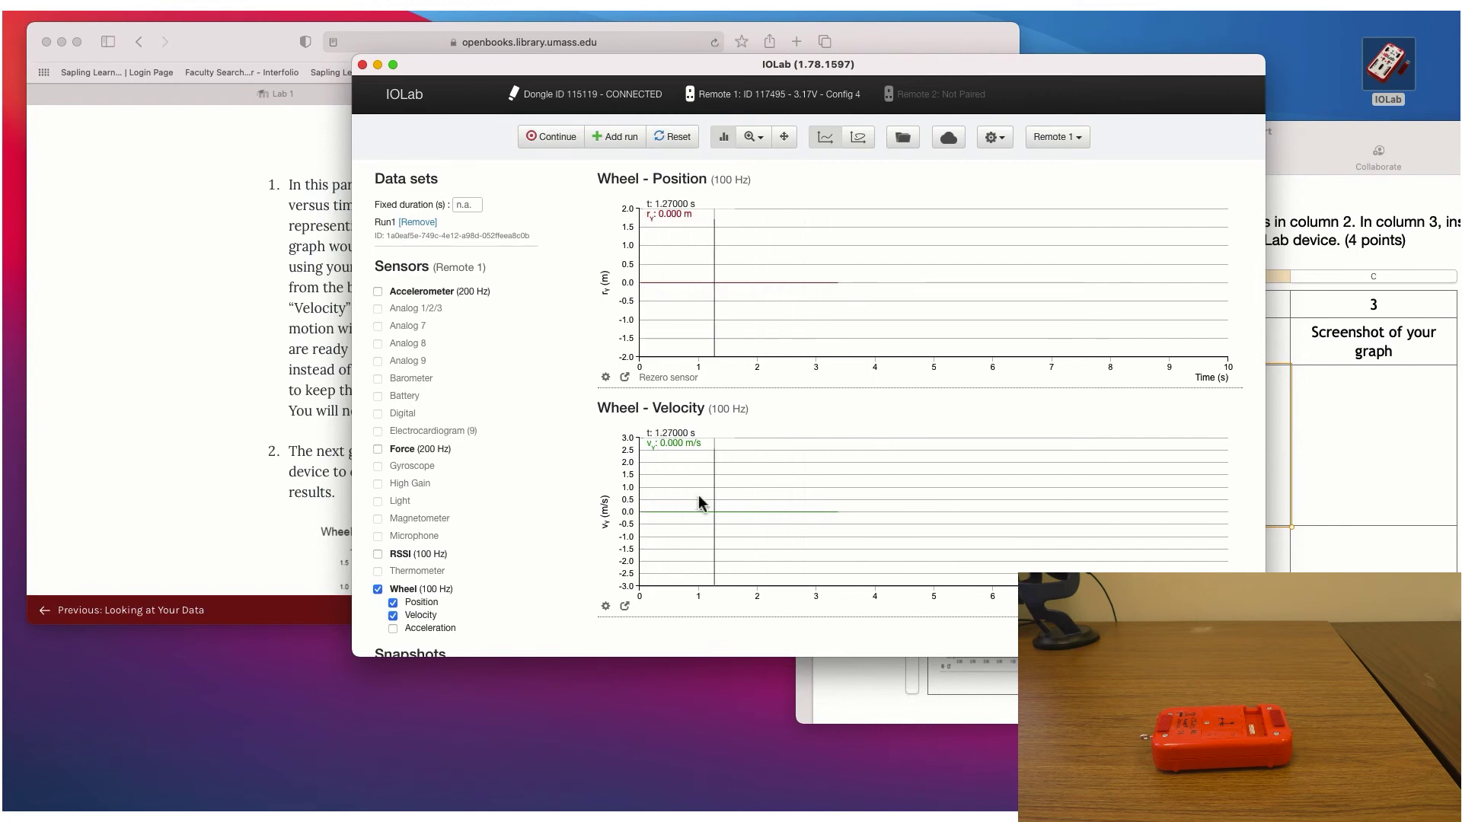
scroll(659, 525, "down", 1)
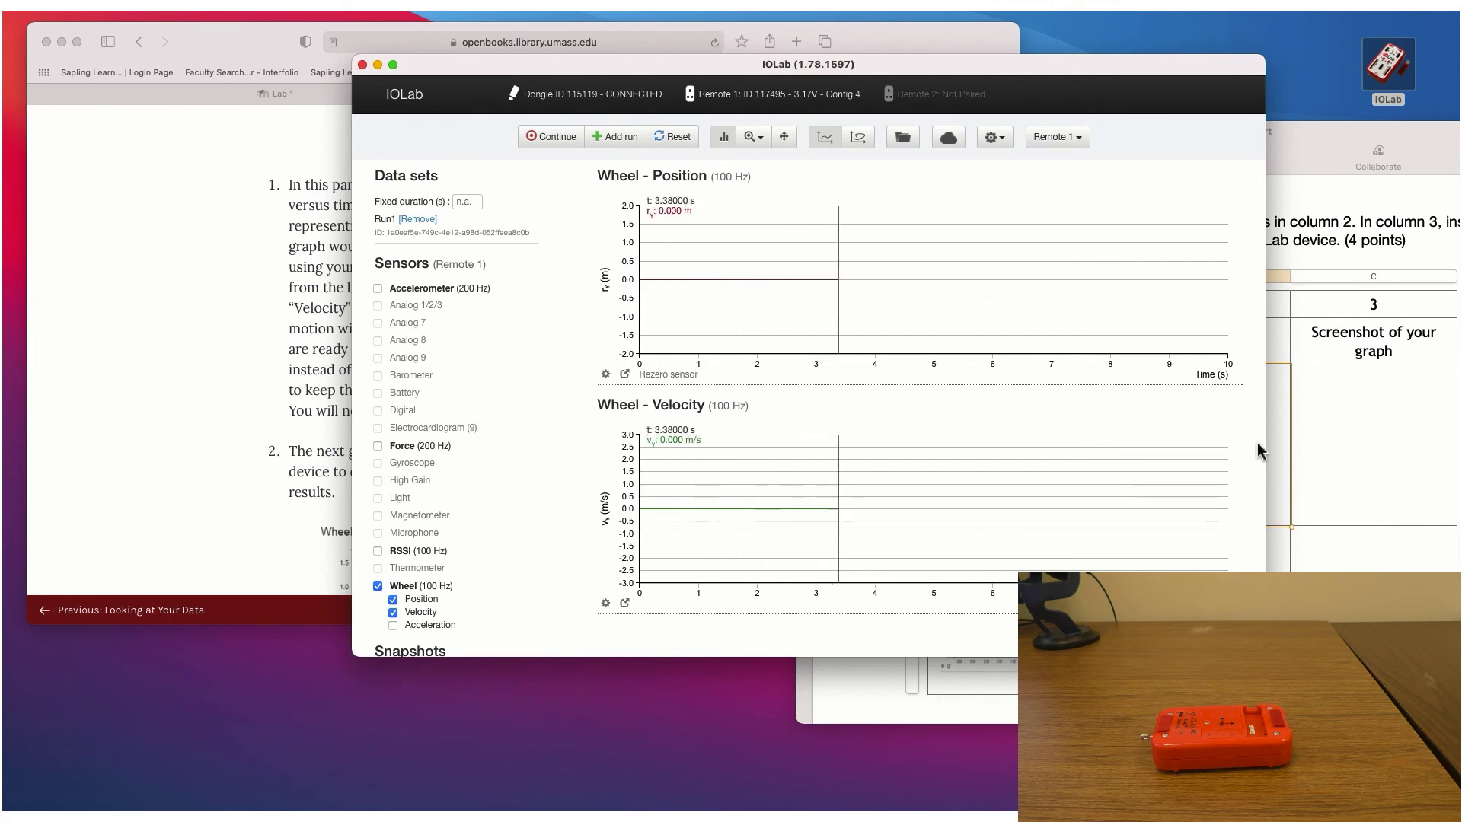
Return to the Pages report and select the position graph image in row 3.
left_click(1338, 505)
scroll(998, 453, "down", 2)
scroll(1009, 447, "down", 1)
left_click(1015, 336)
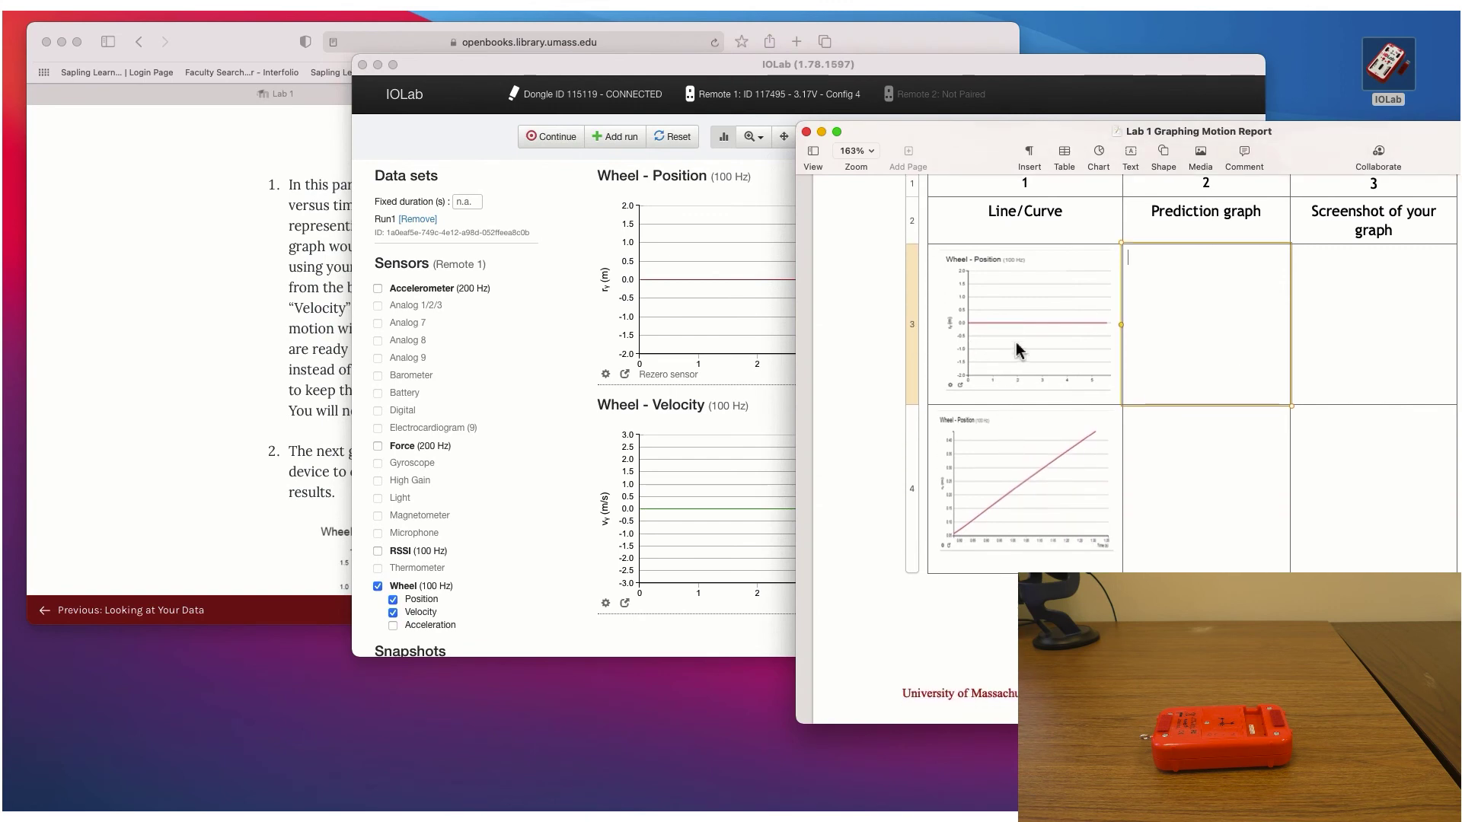
Check the row 4 position graph, then view the manual's combined Wheel–Velocity graph marked A–E.
left_click(1009, 495)
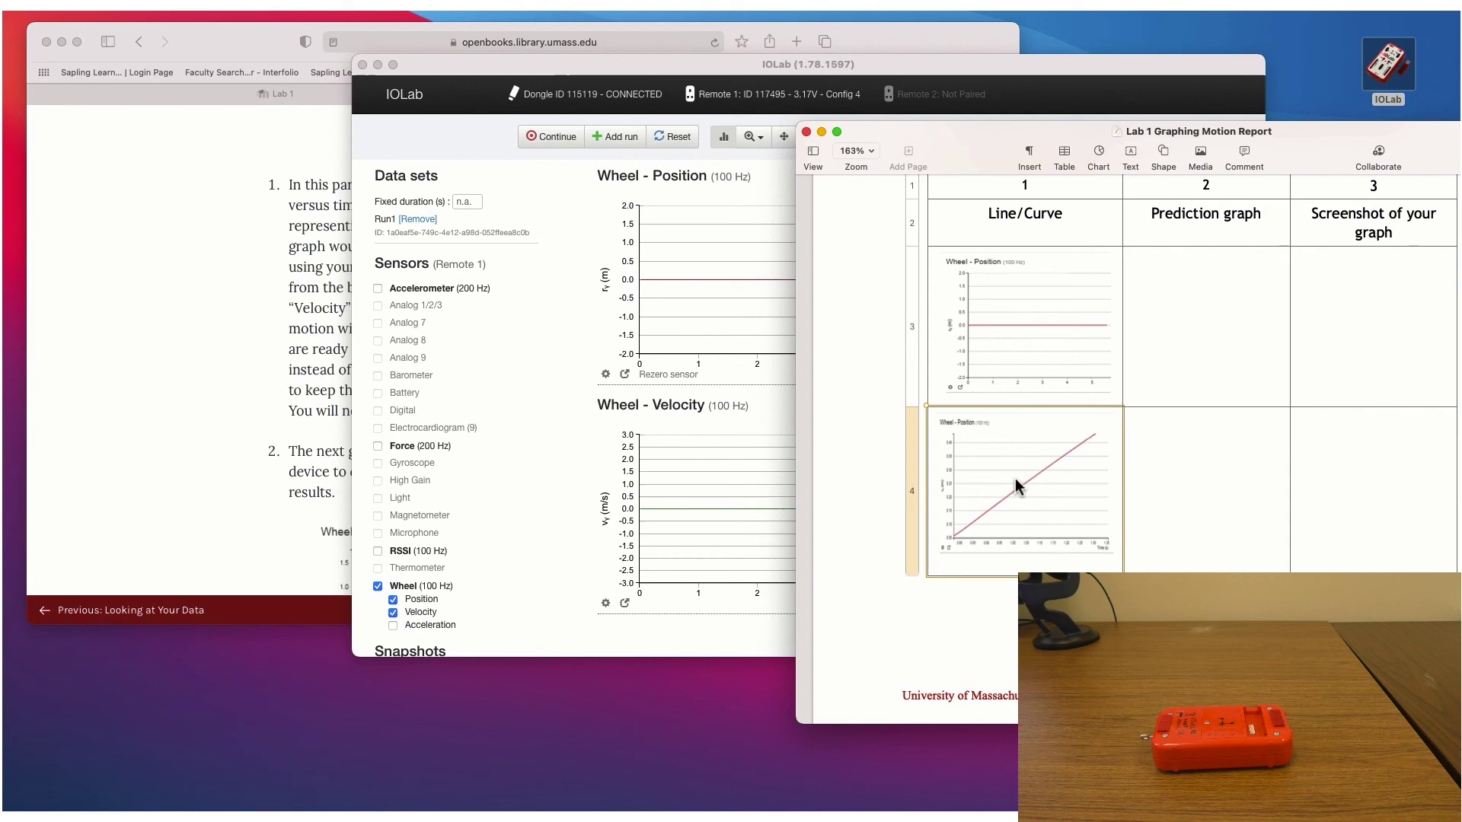
left_click(186, 359)
scroll(677, 359, "down", 15)
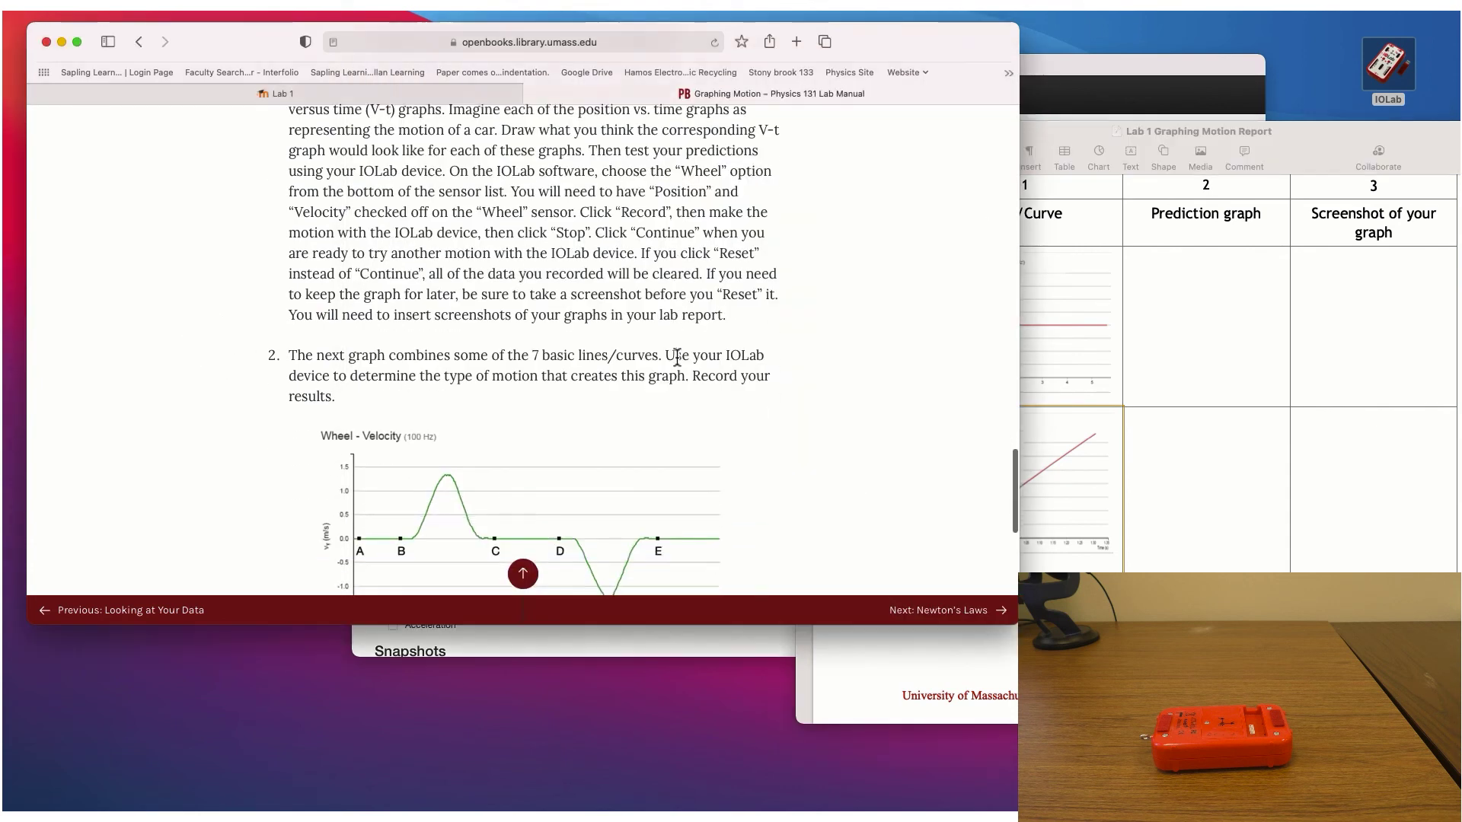
scroll(678, 356, "up", 5)
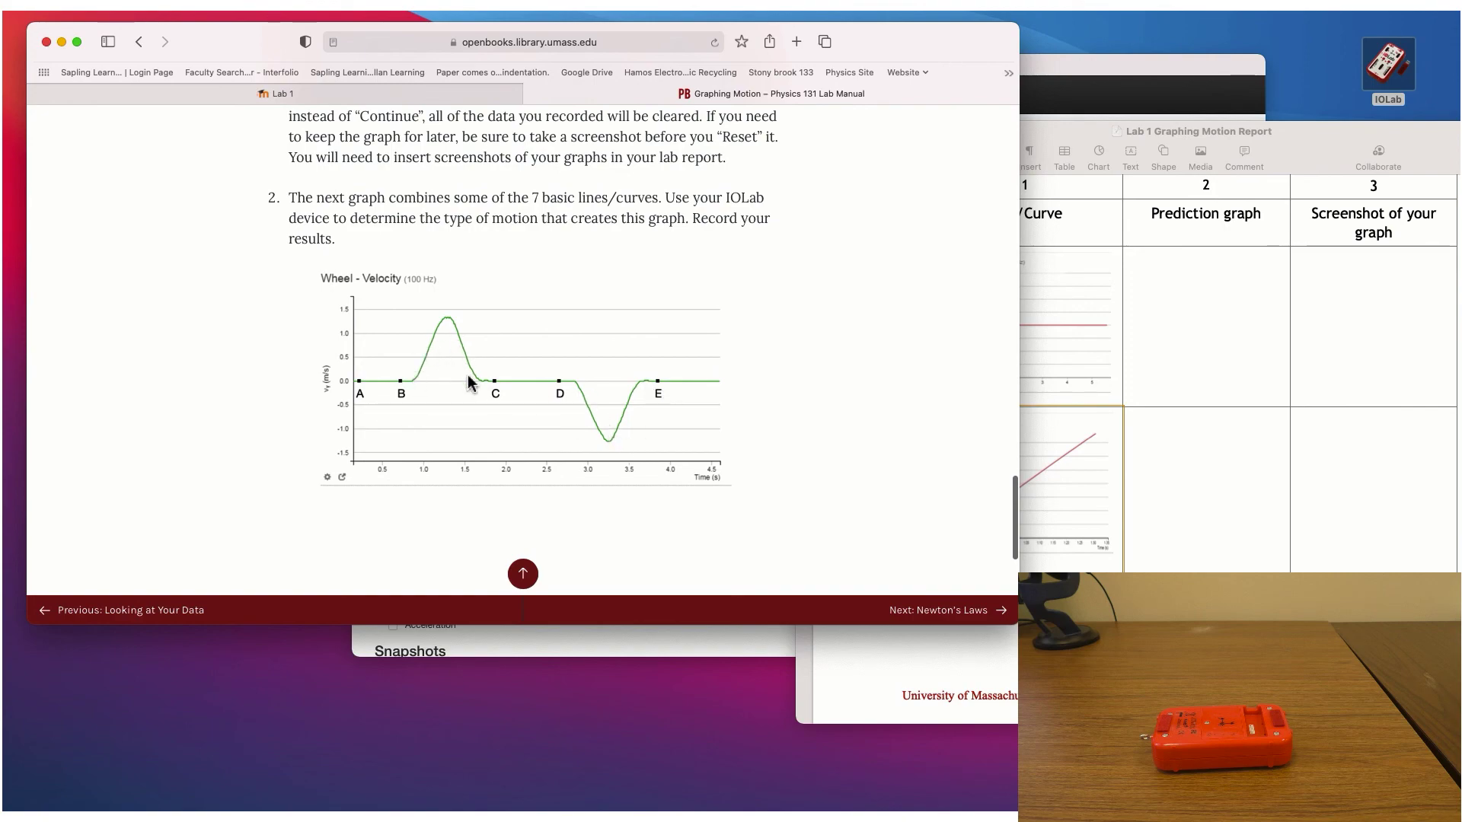
scroll(467, 380, "up", 10)
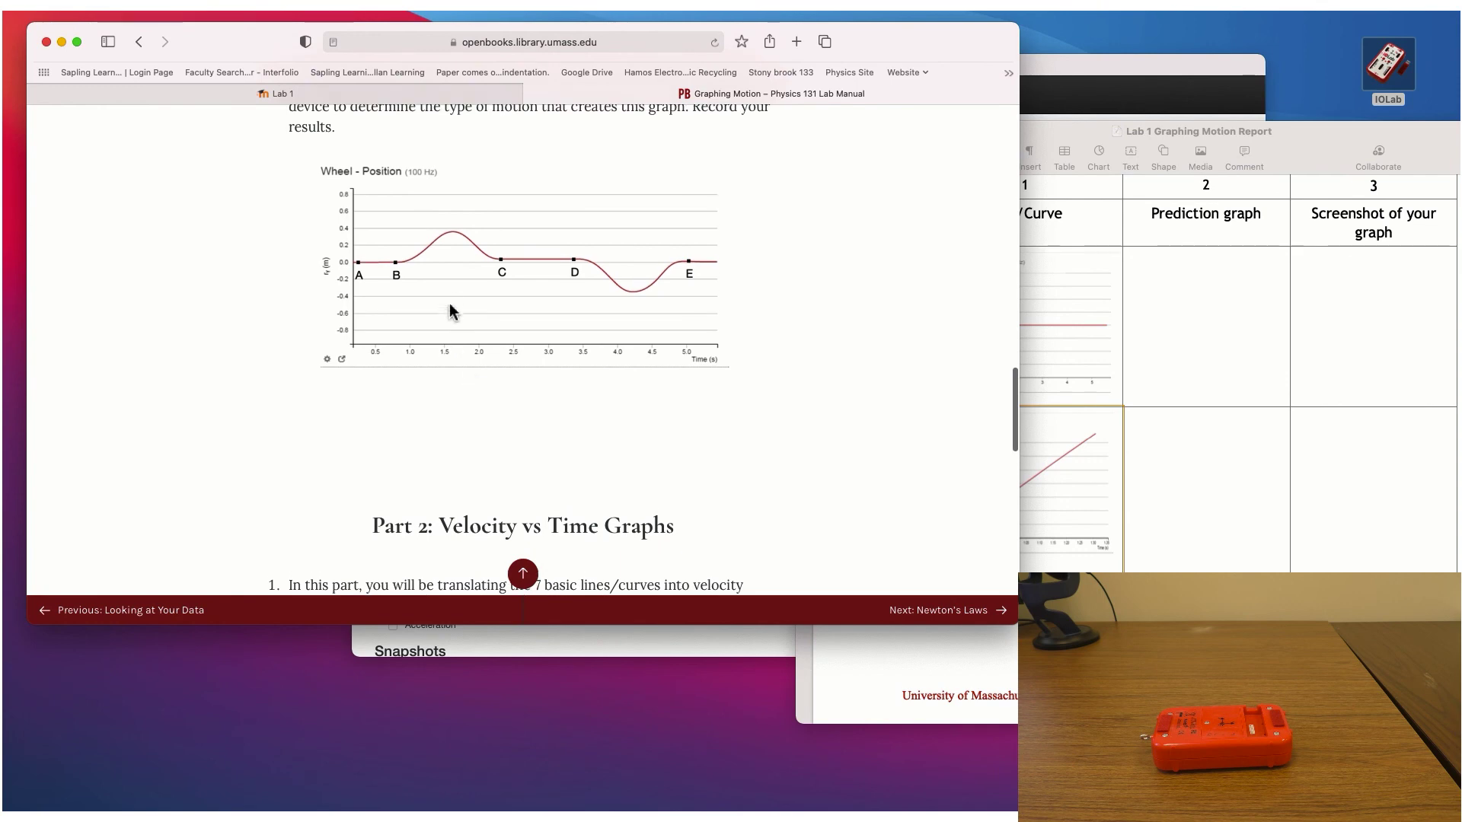
scroll(418, 274, "down", 10)
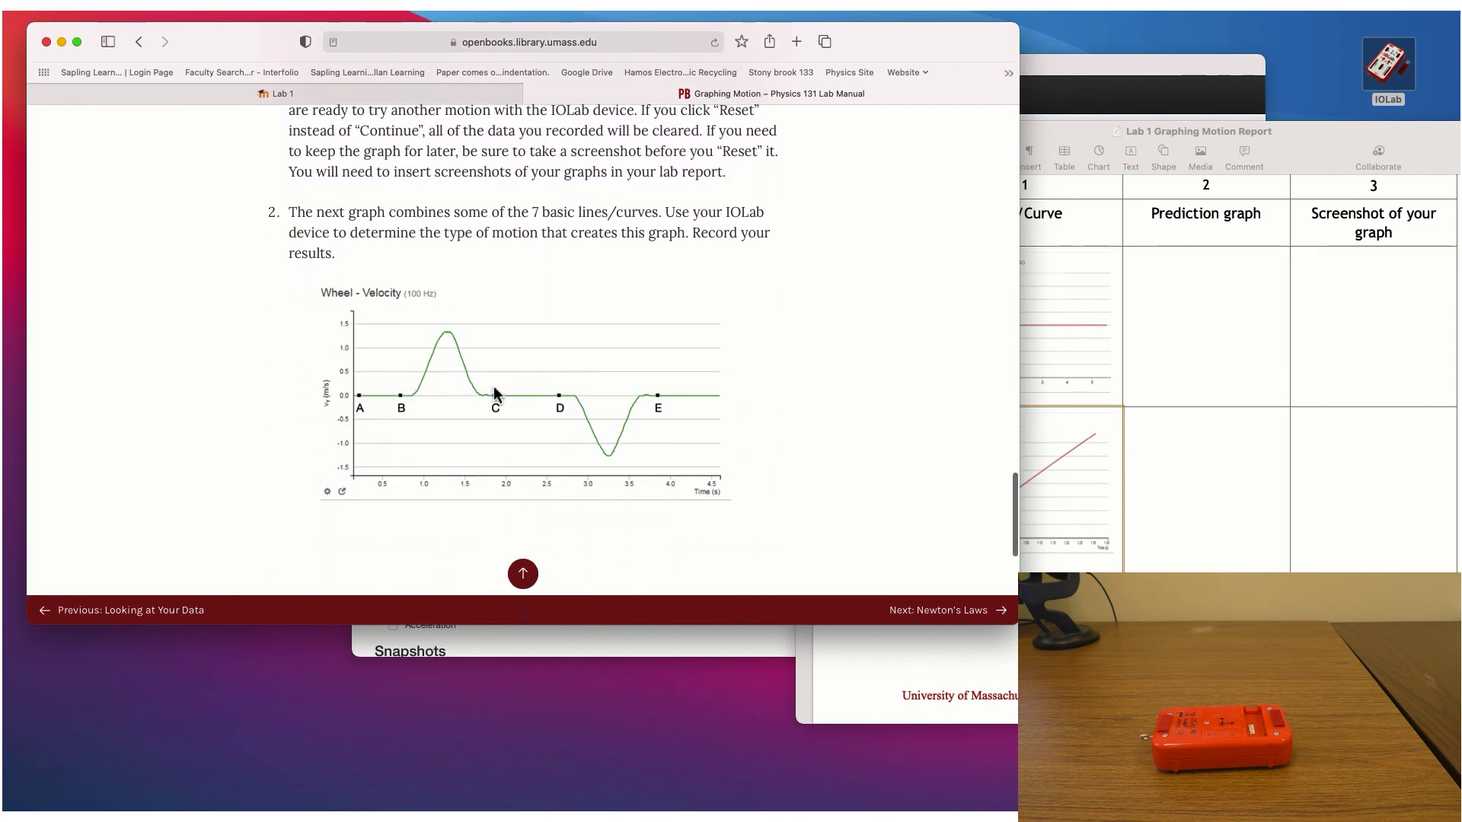
Scroll the report to the Description section and place the cursor below the Interval A to B–After E lines.
left_click(1218, 328)
scroll(1218, 380, "down", 10)
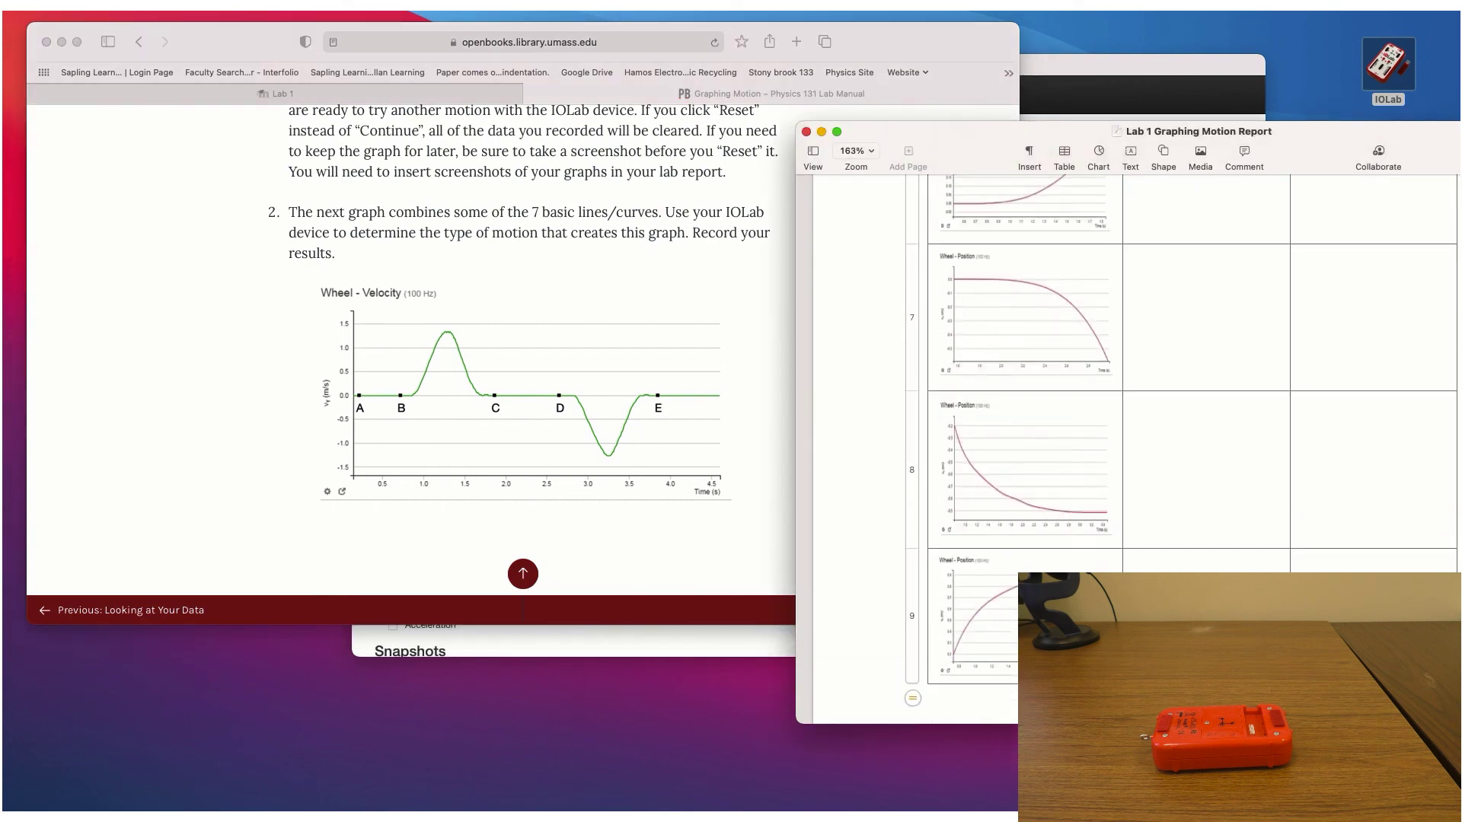
scroll(1058, 528, "down", 15)
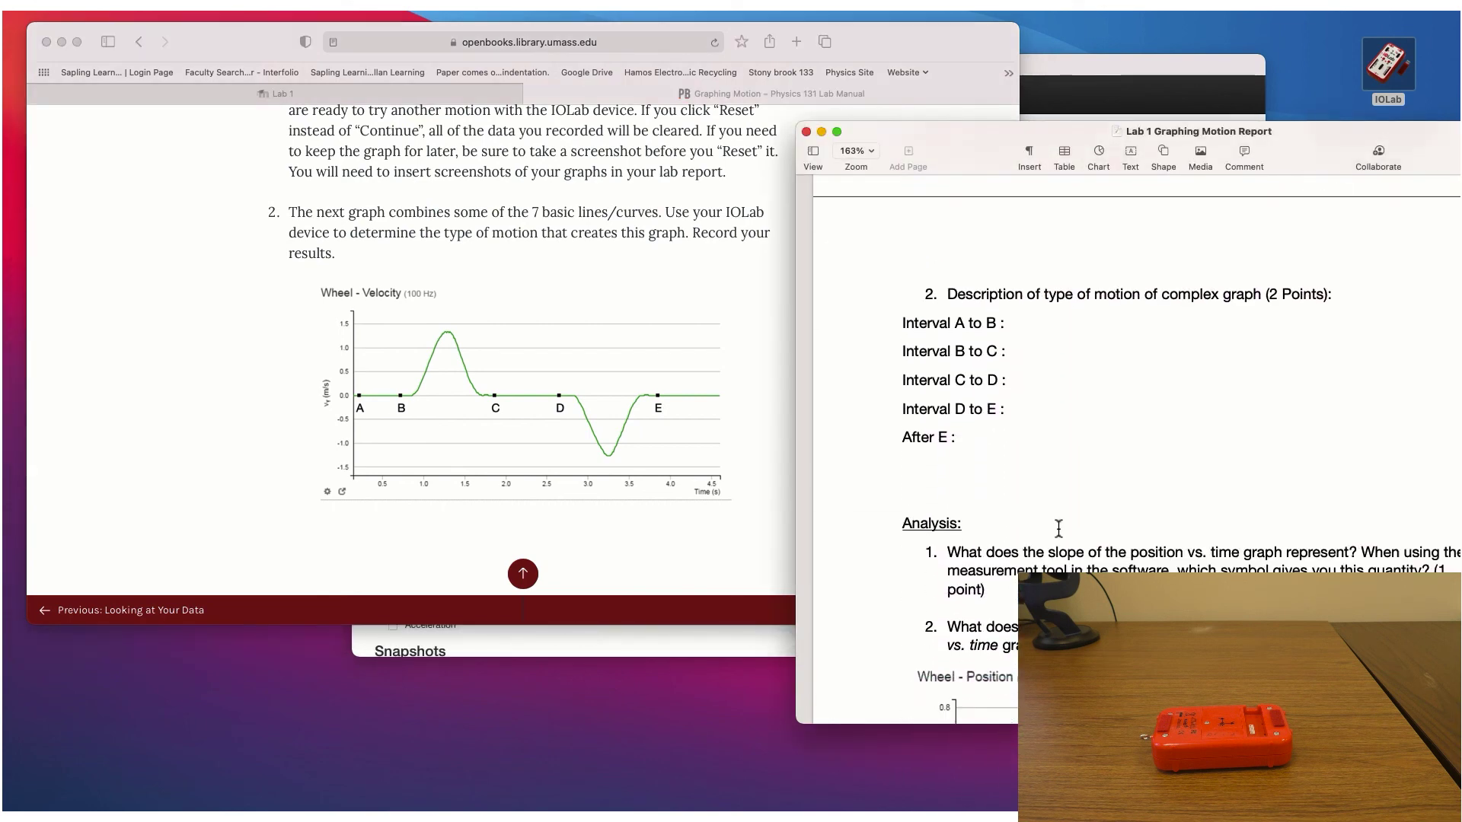
scroll(1058, 529, "down", 2)
left_click_drag(911, 258, 965, 375)
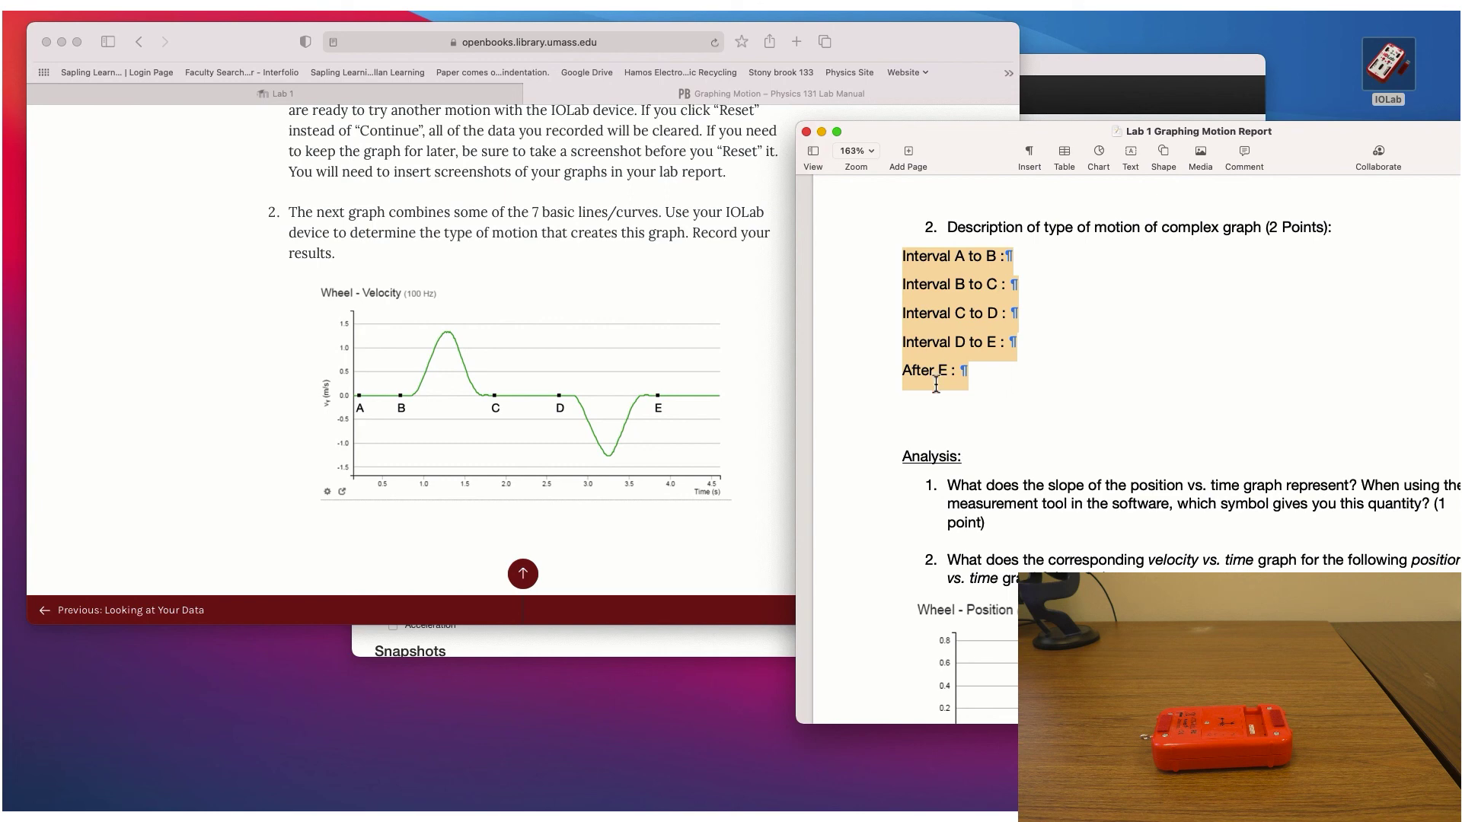
scroll(963, 381, "down", 15)
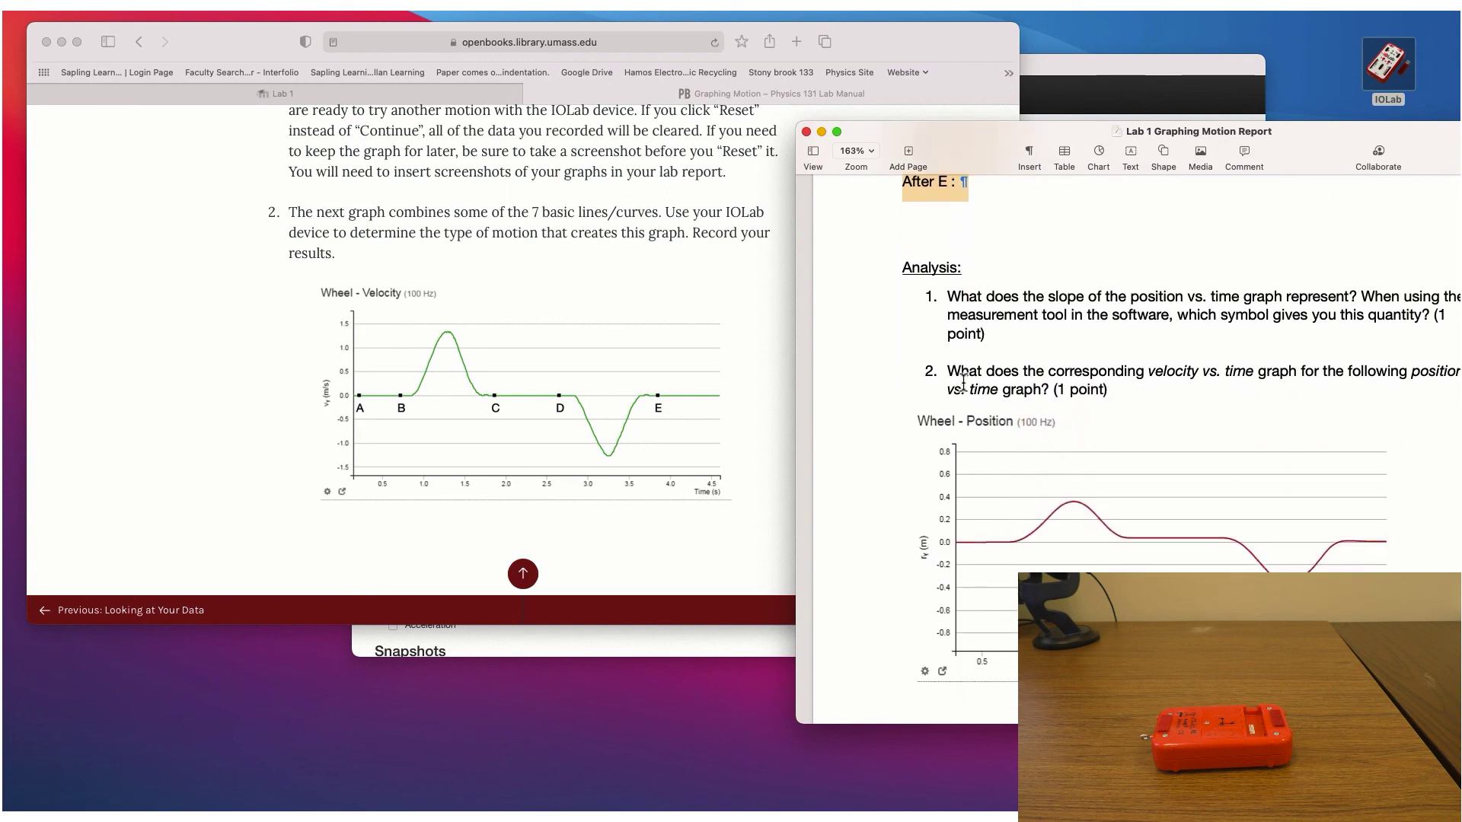
scroll(963, 384, "down", 15)
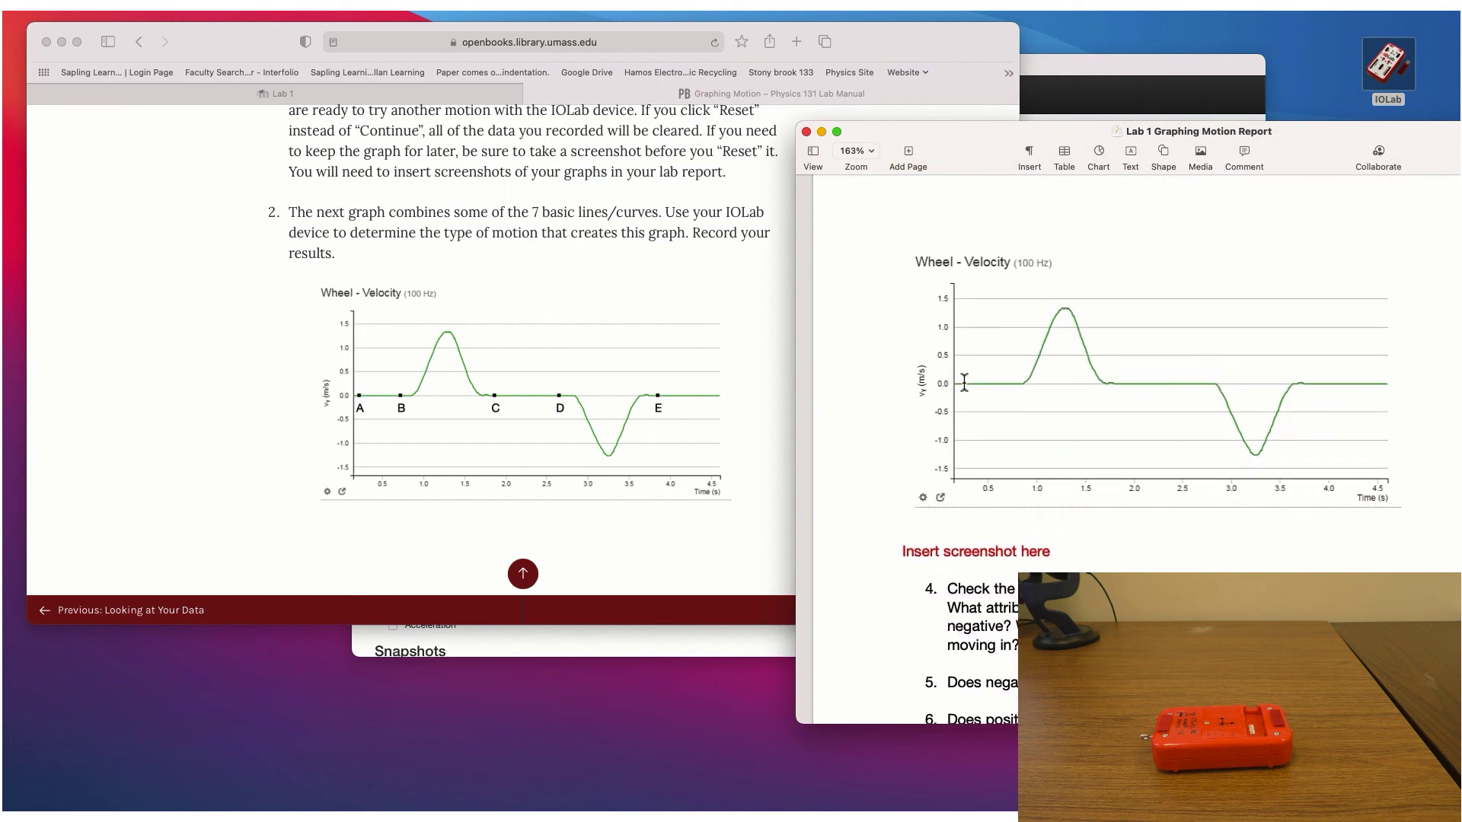
scroll(964, 381, "up", 20)
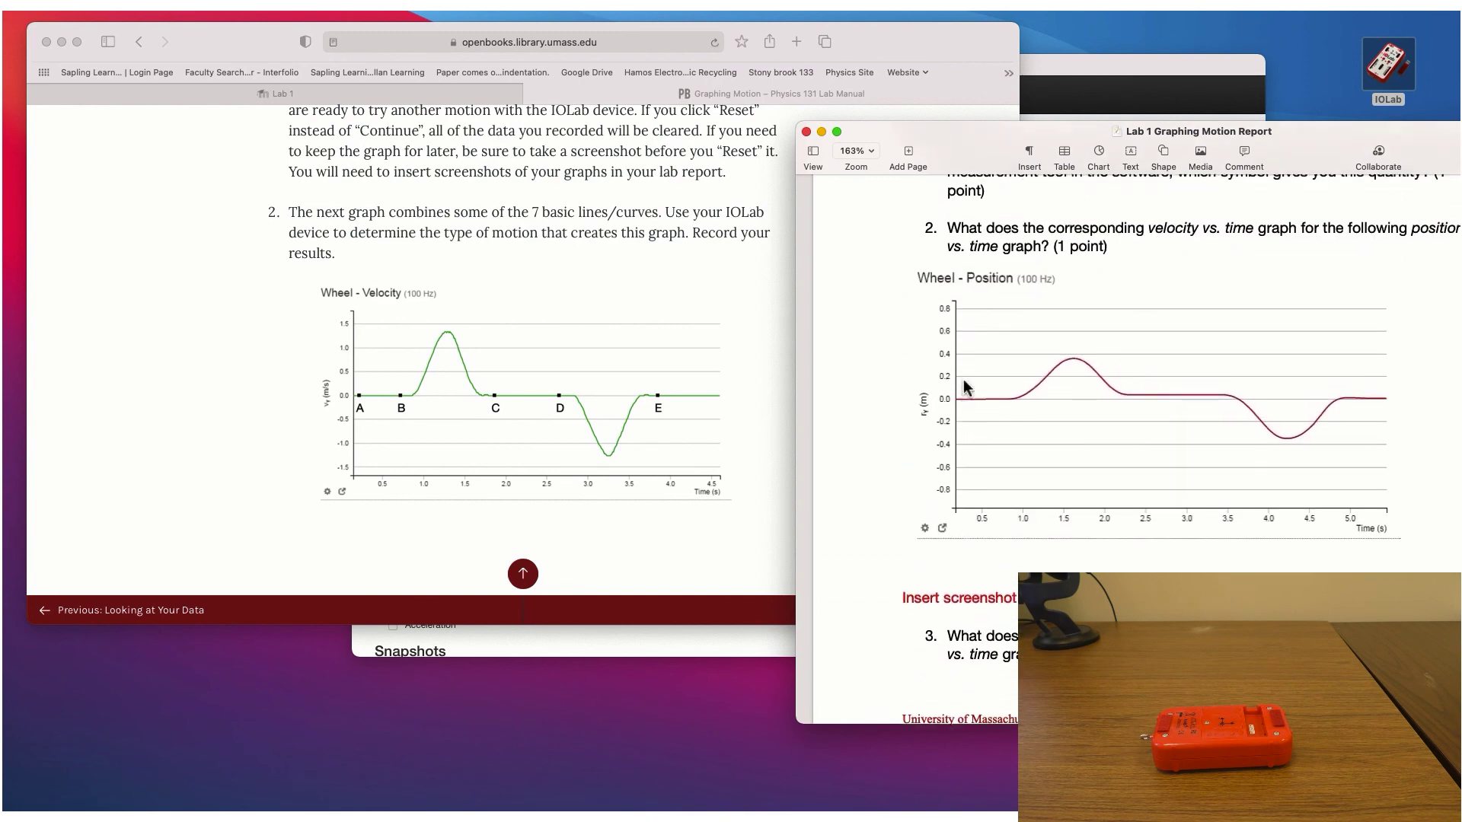
left_click(963, 395)
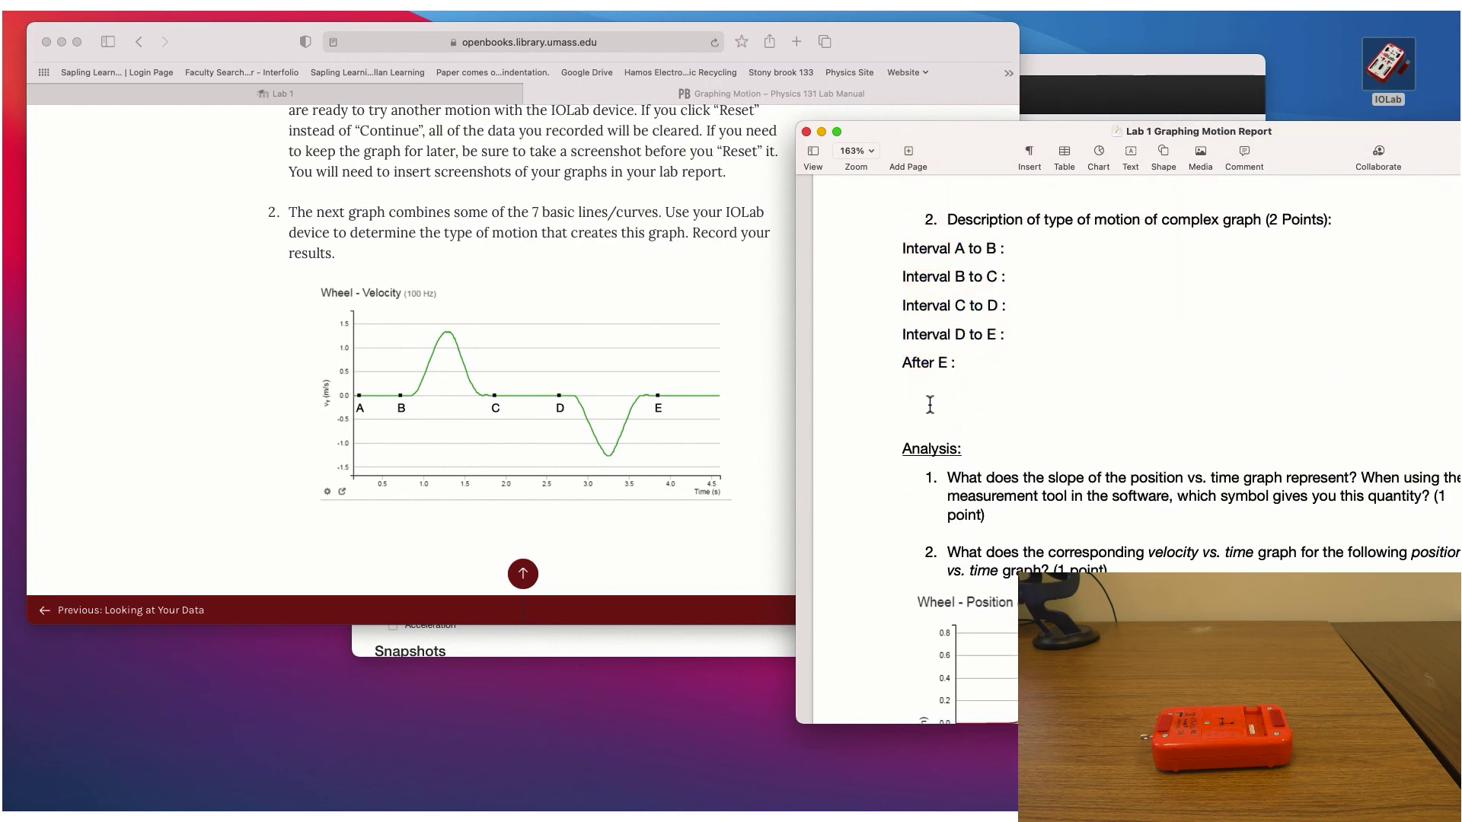
From the Lab 1 Moodle tab, go to the Physics 131 course page and scroll to Labs.
left_click(383, 213)
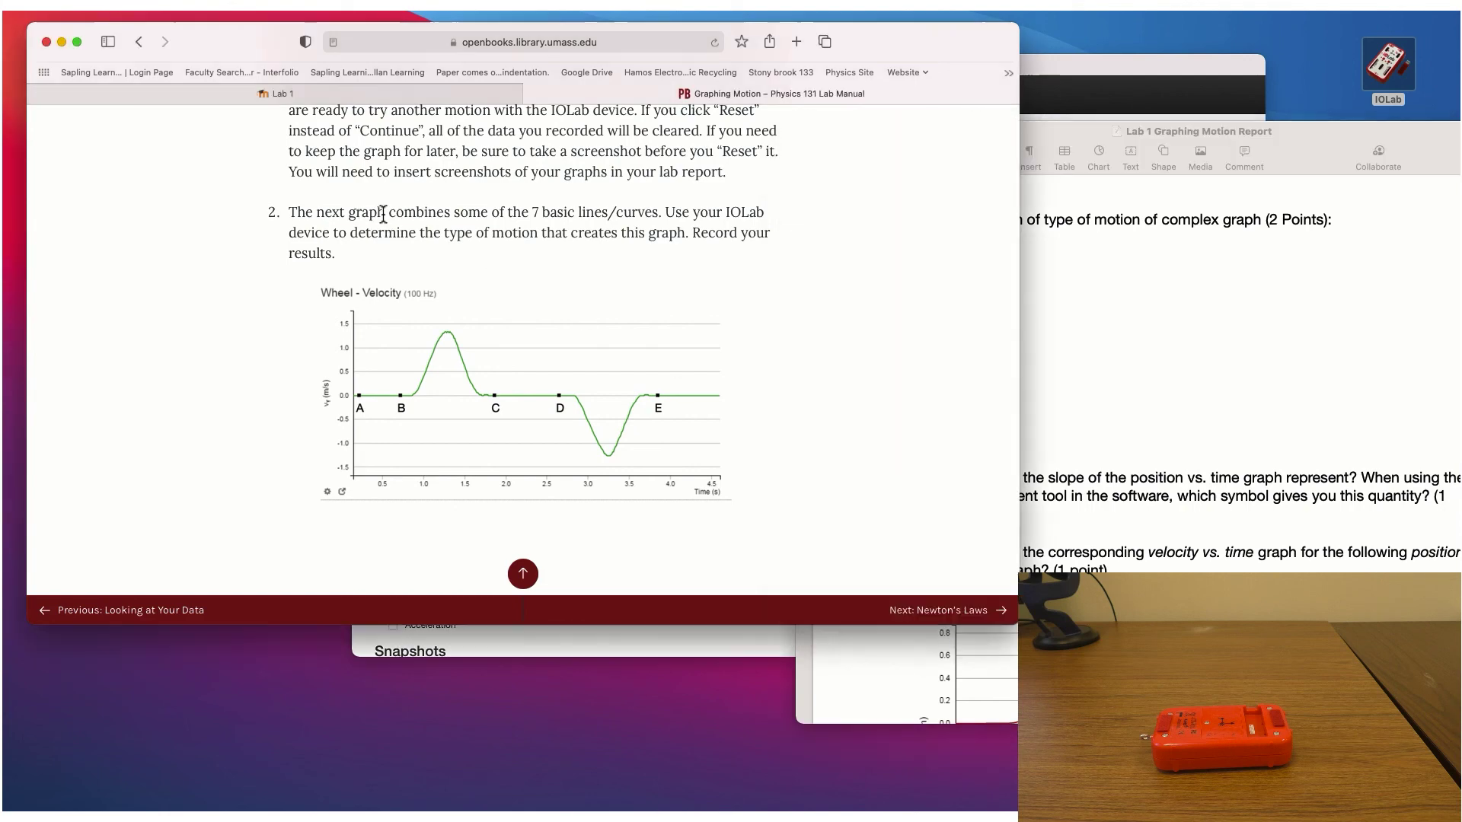
left_click(297, 101)
scroll(468, 275, "up", 2)
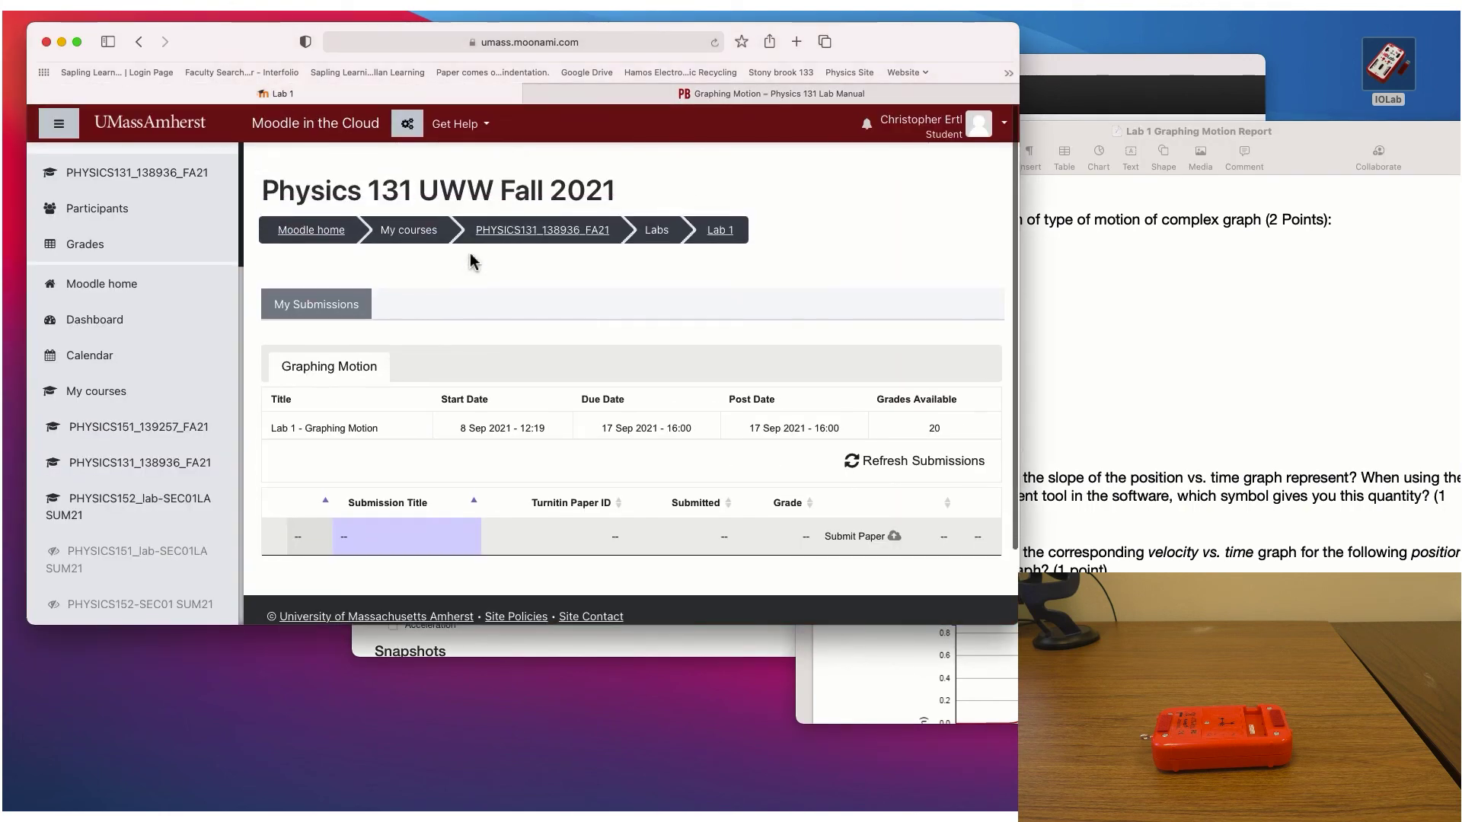
left_click(530, 230)
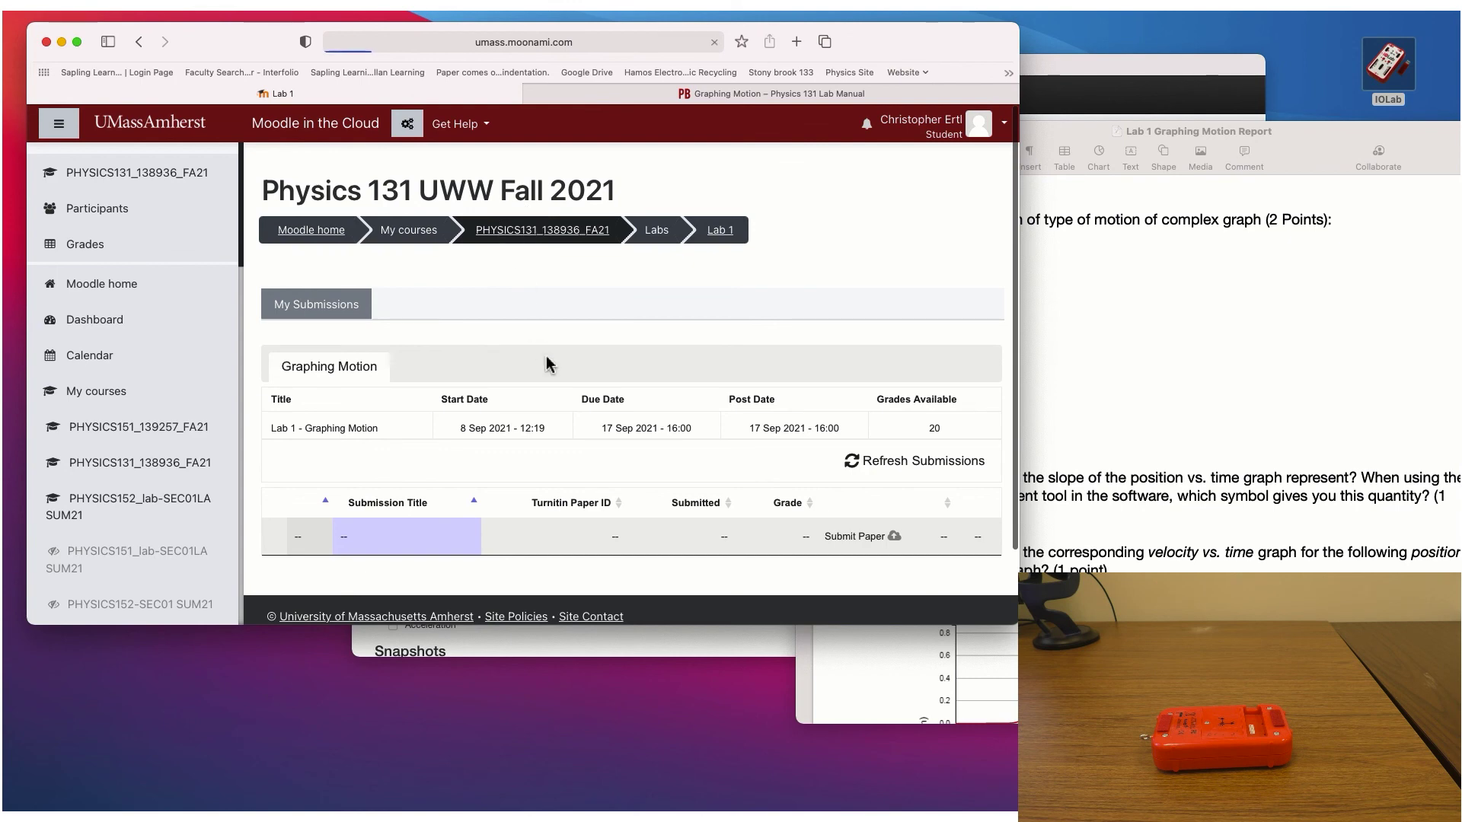
scroll(334, 510, "down", 12)
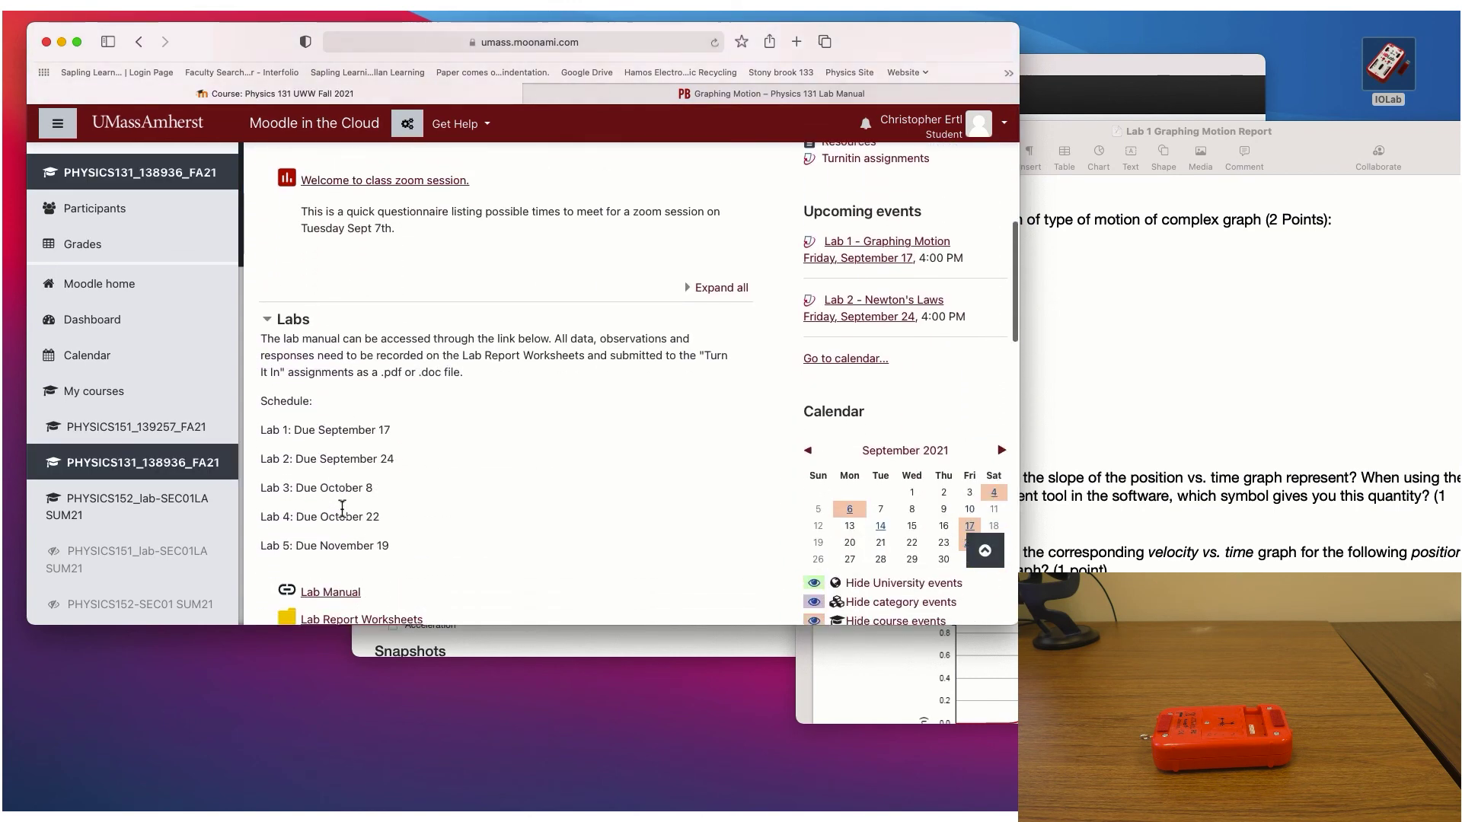